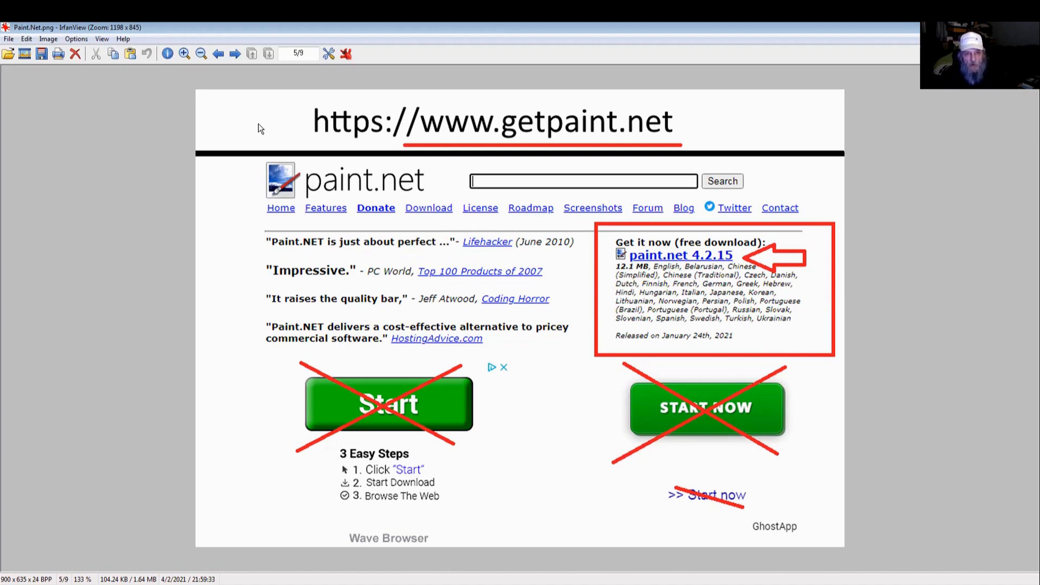
Look through the prepared images from the rainbow gradient to the white text box, and return to the Paint.Net download picture.
left_click(234, 54)
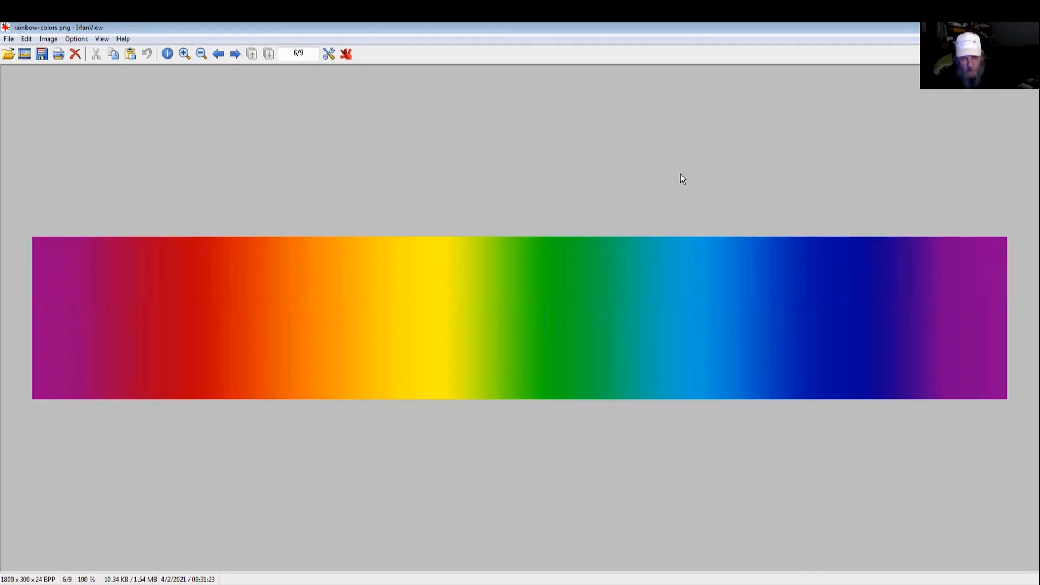
left_click(236, 54)
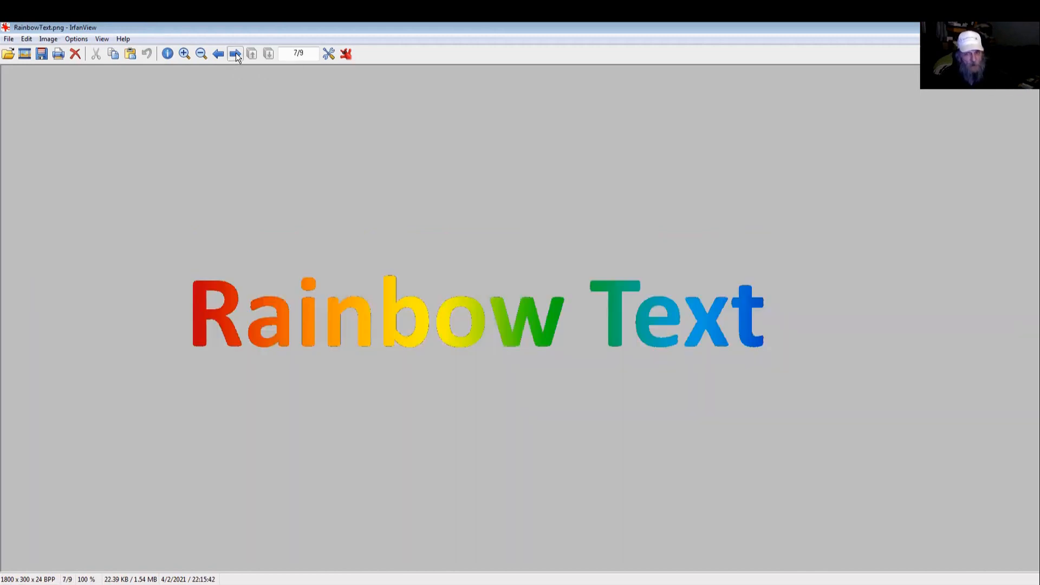
left_click(235, 53)
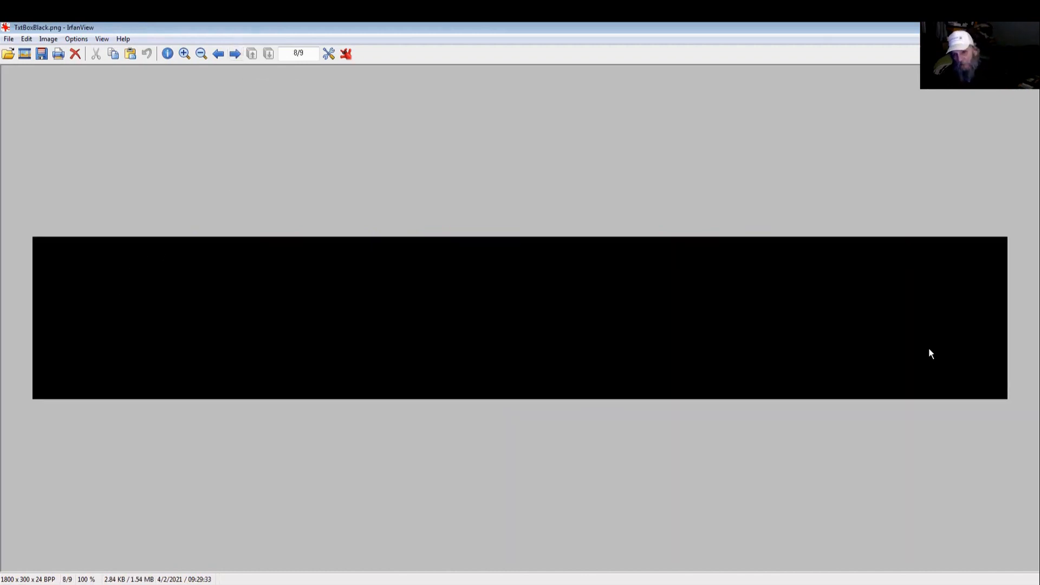
left_click(236, 53)
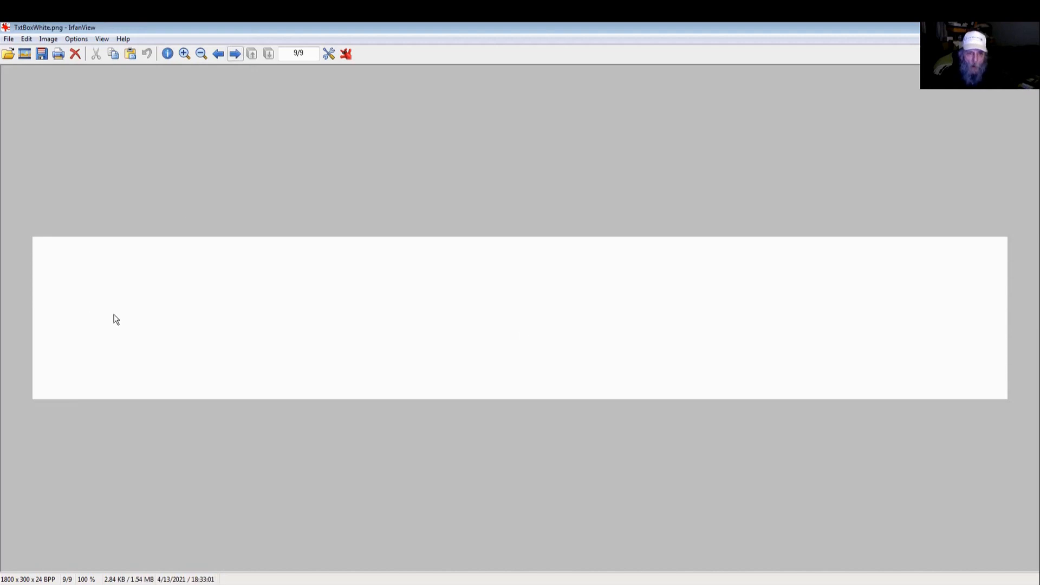
left_click(217, 54)
left_click(217, 54)
left_click(217, 54)
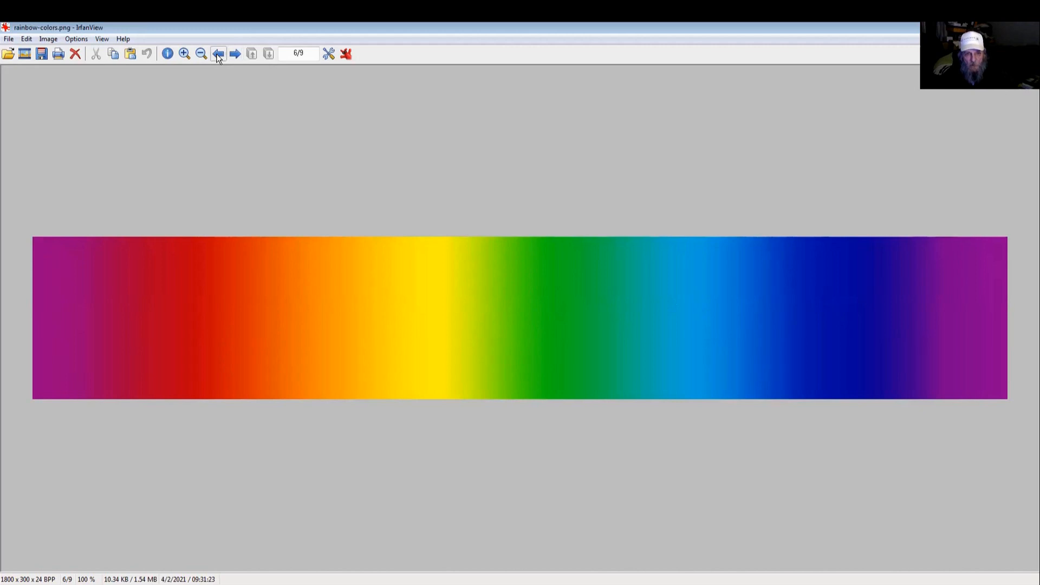
left_click(217, 55)
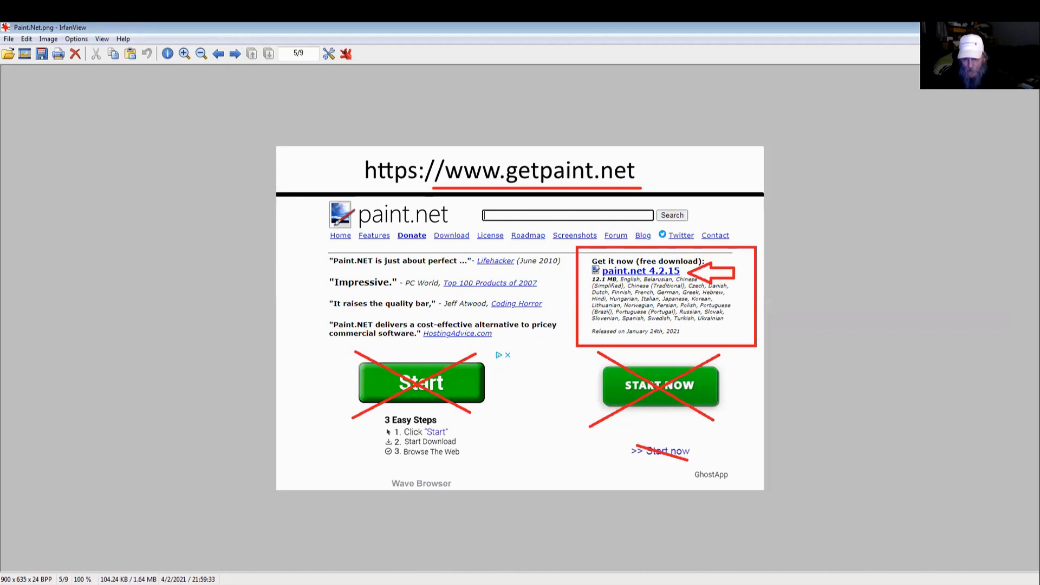
Switch to paint.net with the blank white canvas and set the Text tool's font size to 108.
key("alt+Tab")
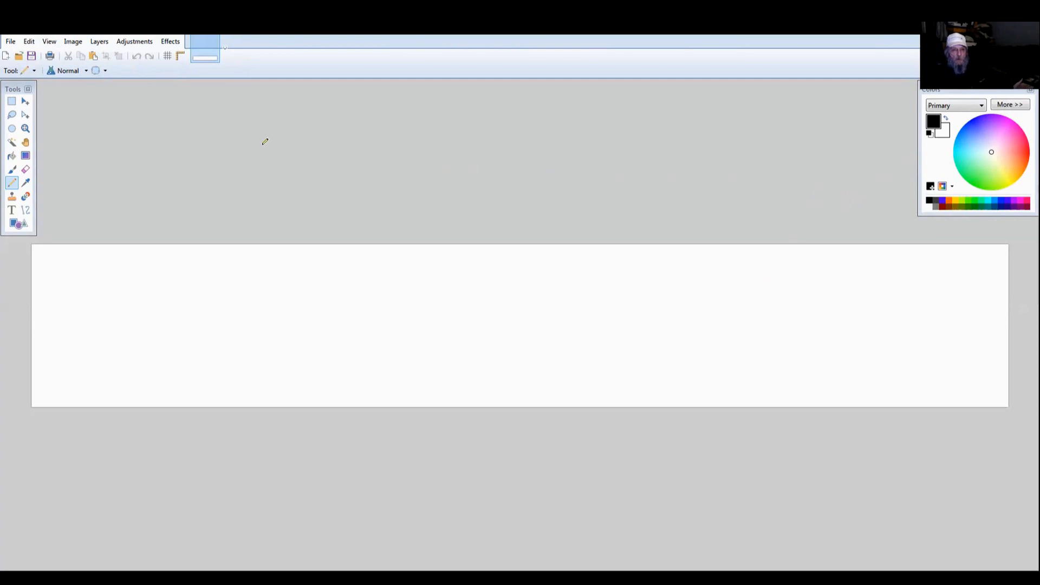
left_click(12, 211)
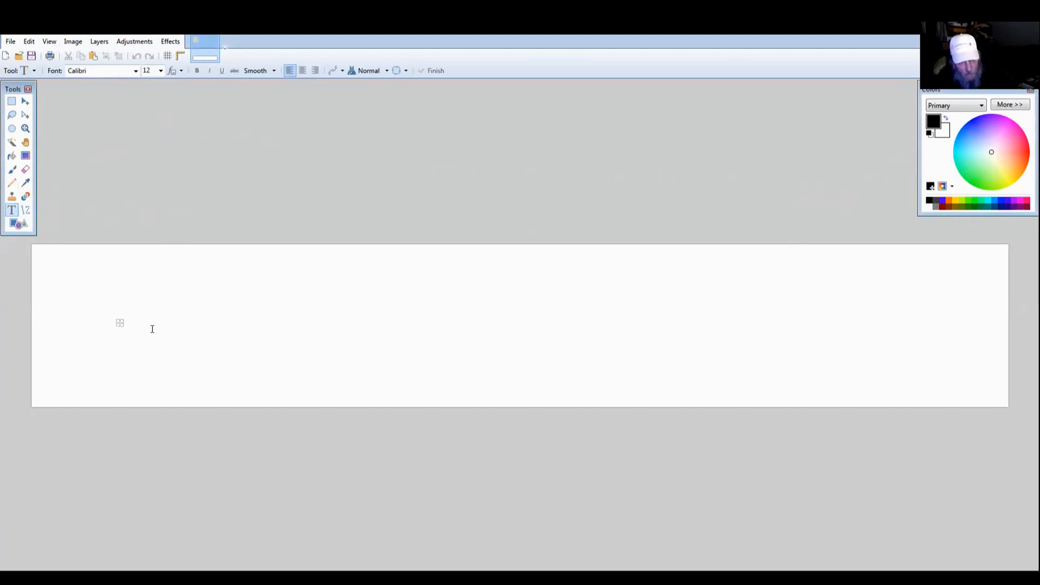
left_click(160, 70)
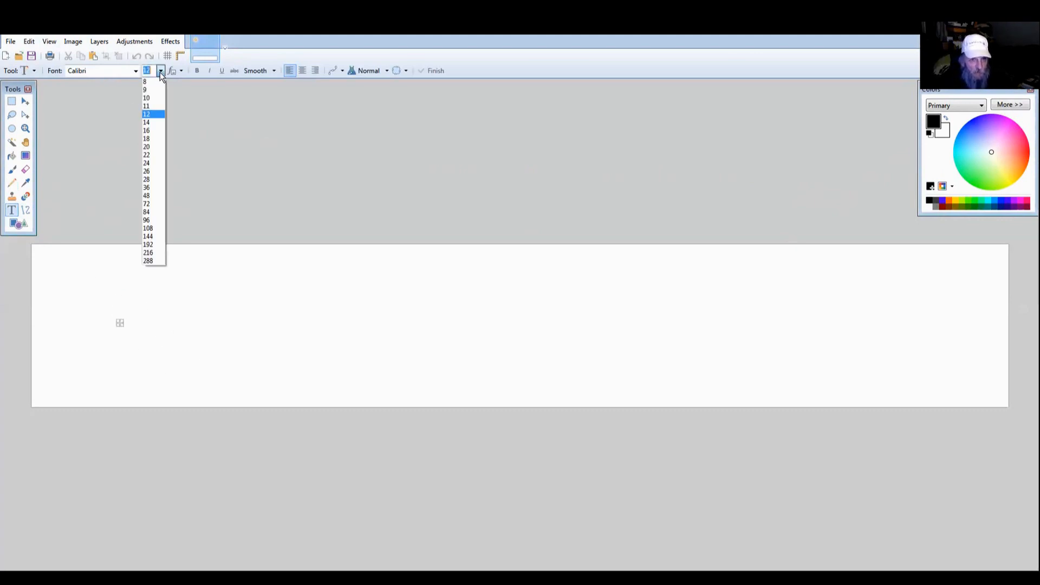
left_click(151, 229)
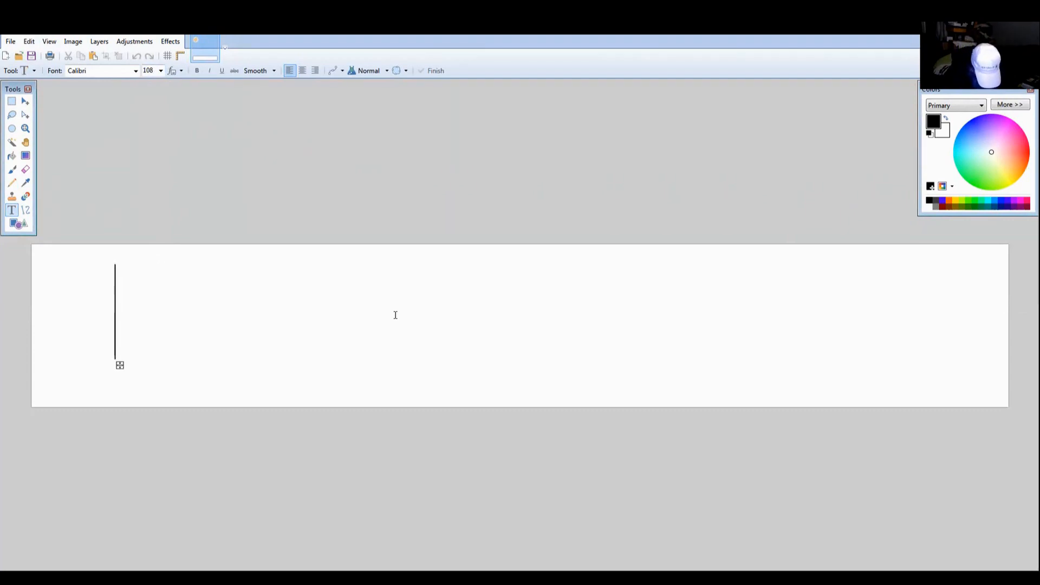
Write "Happy Birthday" followed by the recipient's first name on the white canvas.
type("Happy")
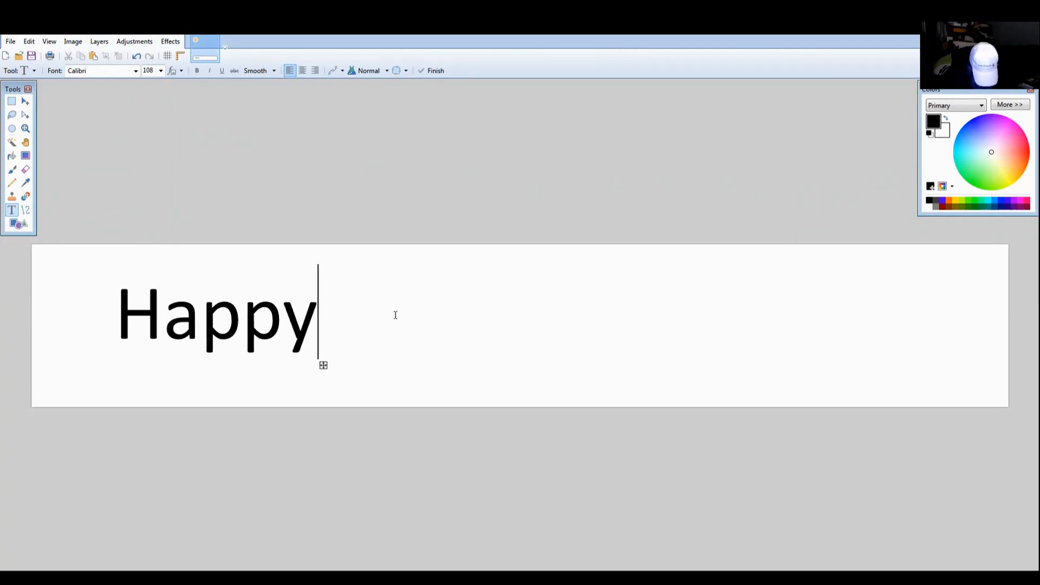
type(" Birthd")
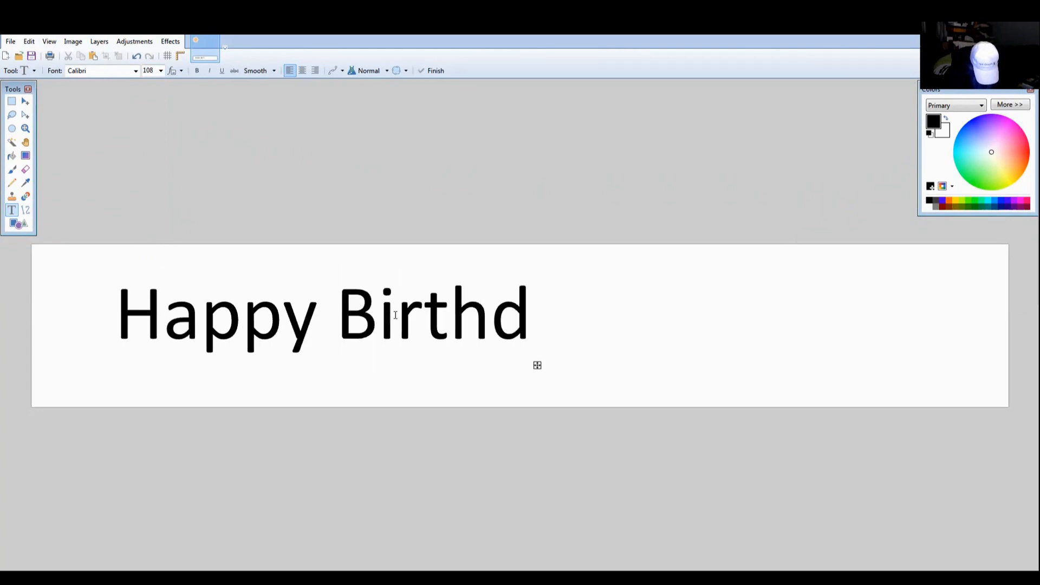
type("ay Boo")
key("BackSpace")
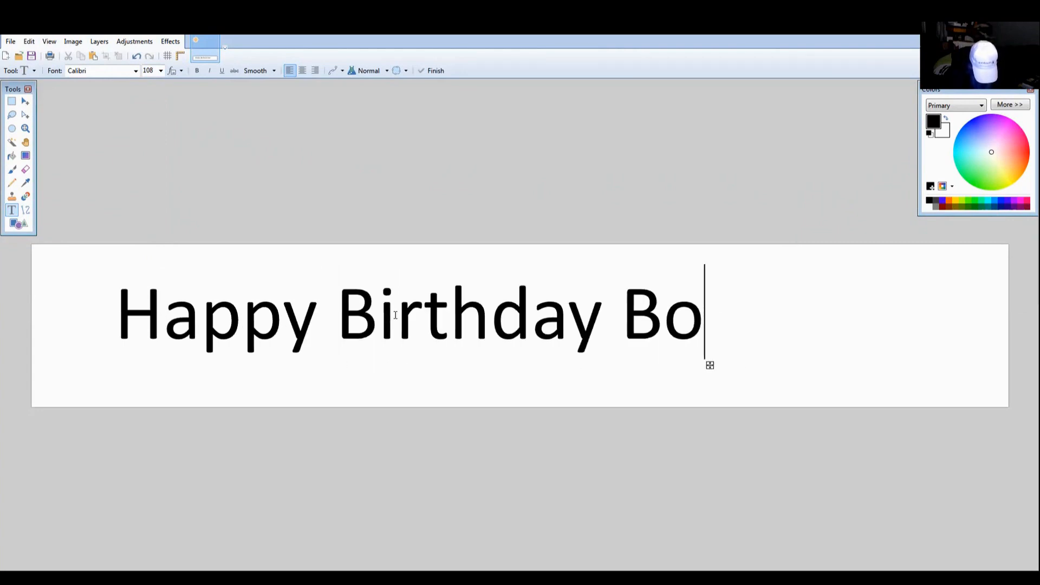
type("bb")
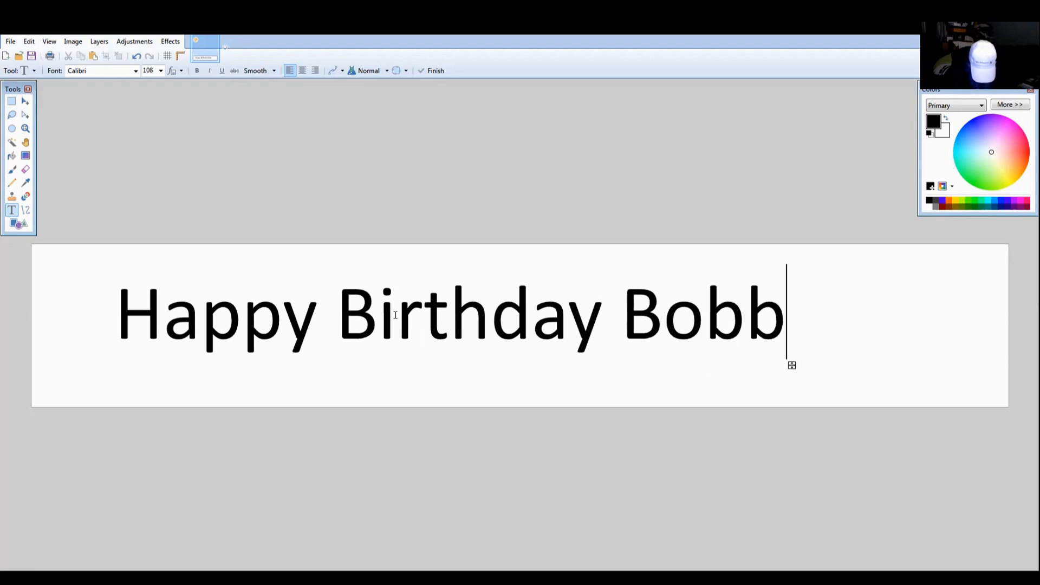
type("y")
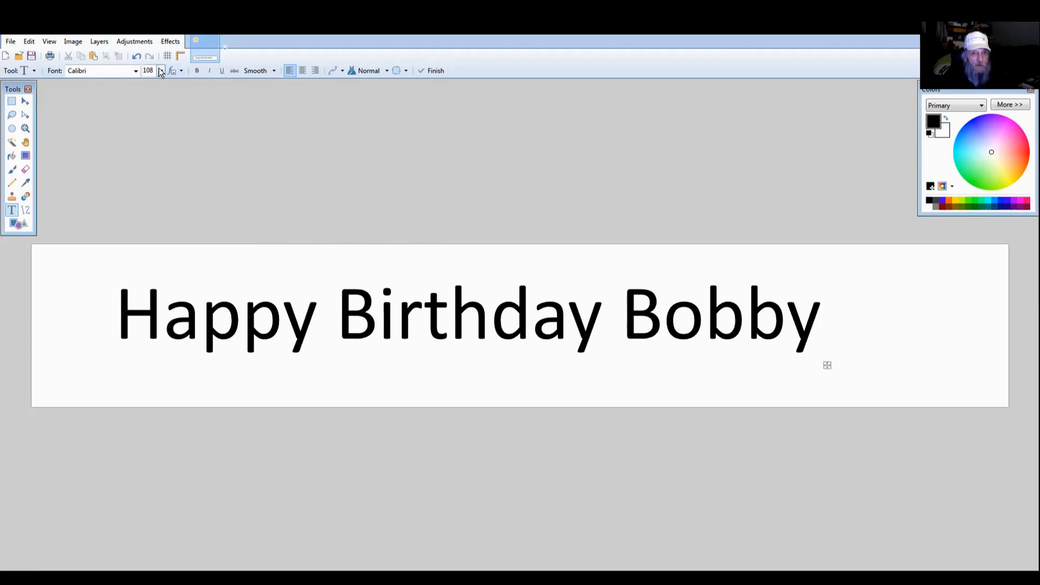
Format the greeting as bold at size 144 and reposition it so the whole line fits on the canvas.
left_click(197, 71)
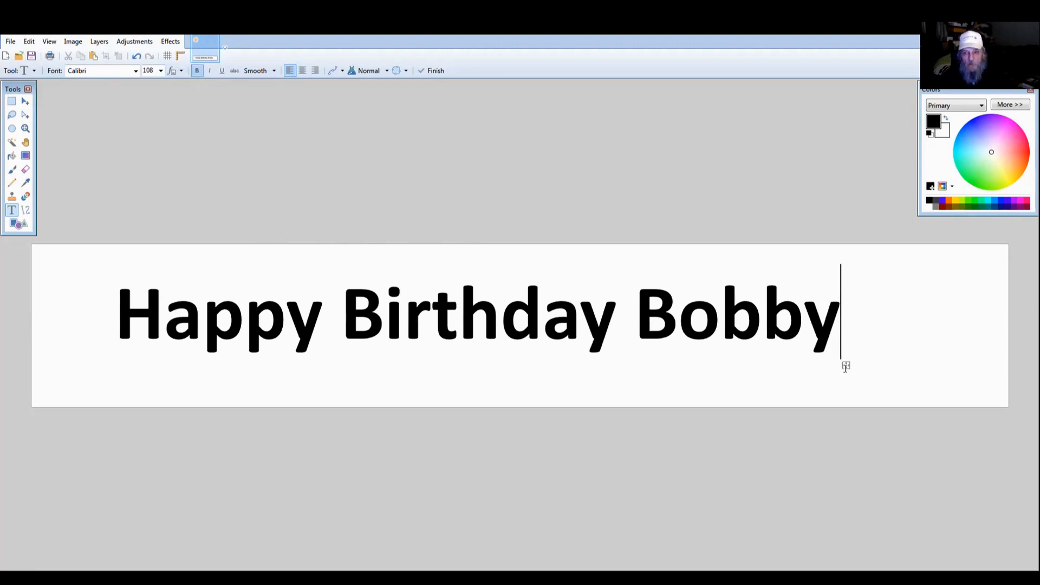
left_click_drag(846, 366, 894, 377)
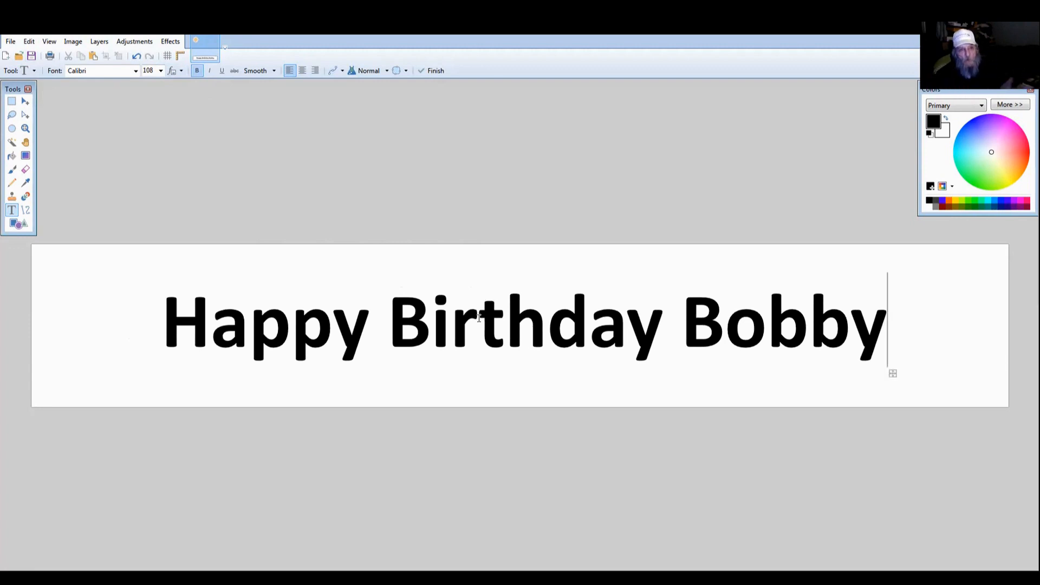
left_click(161, 71)
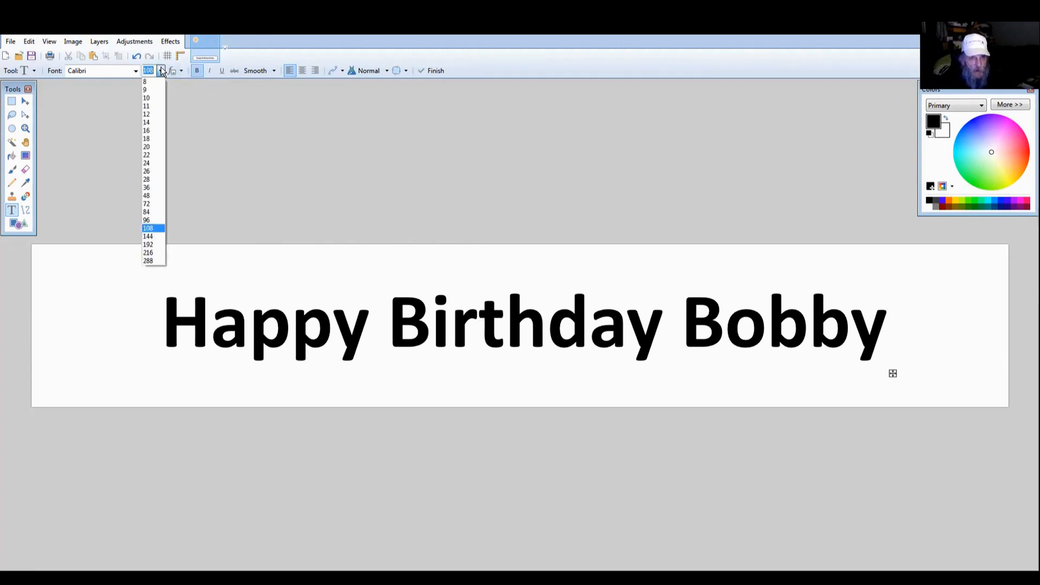
left_click(149, 236)
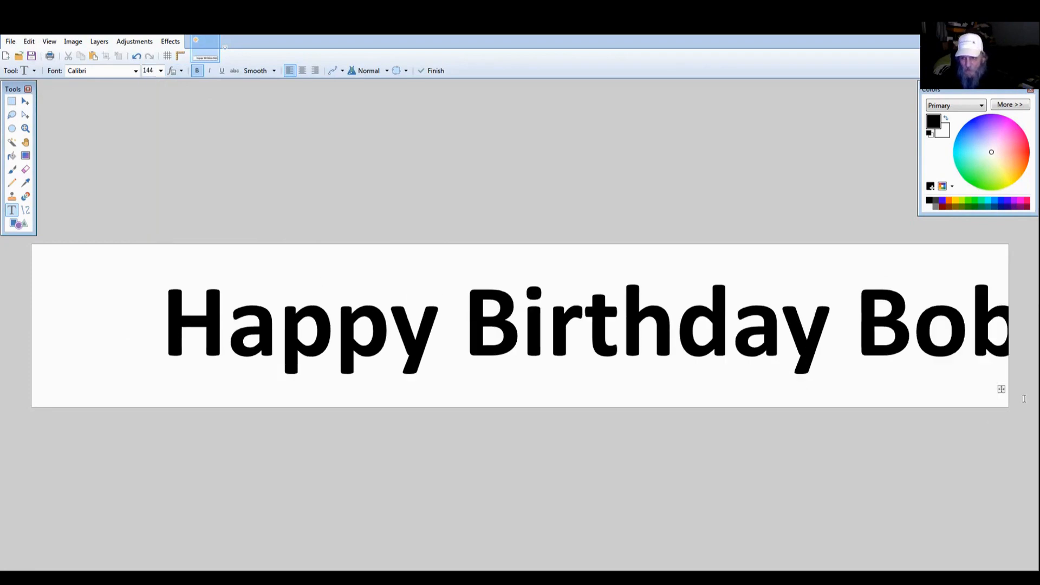
left_click_drag(983, 390, 875, 390)
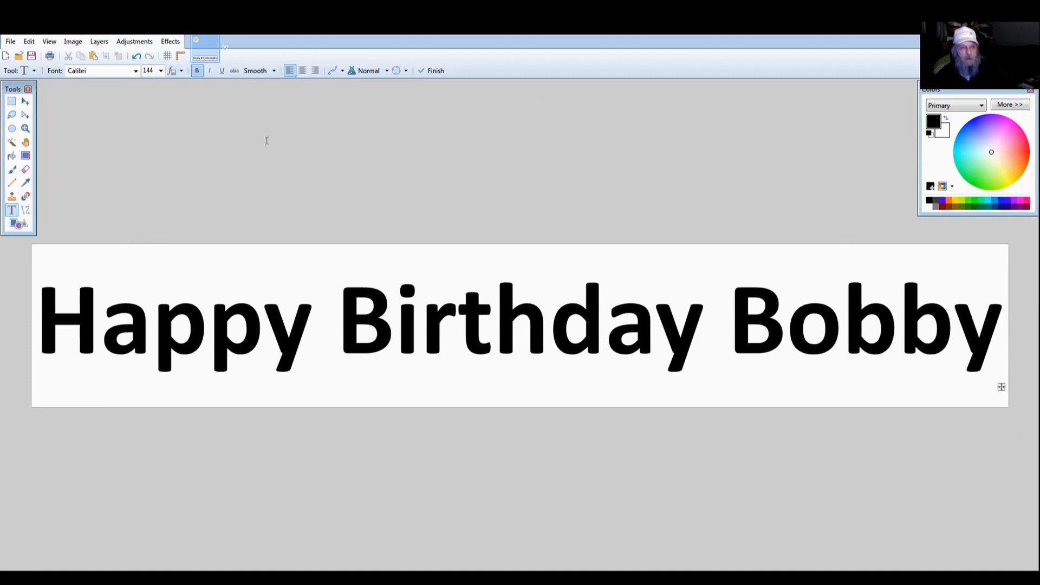
Cut every letter of "Happy" out to transparency using the Magic Wand, leaving the white background in place.
left_click(12, 143)
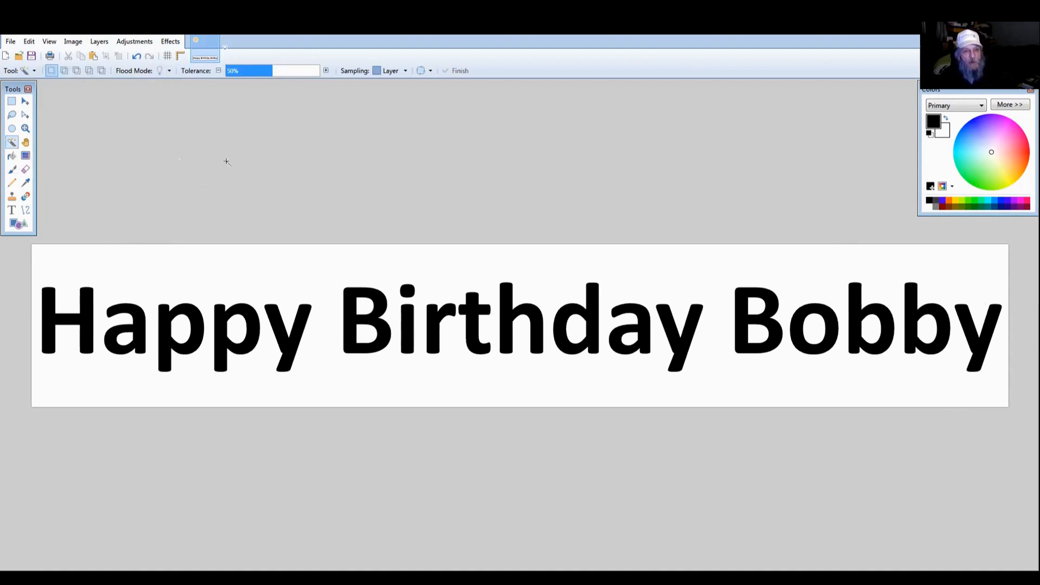
left_click(84, 312)
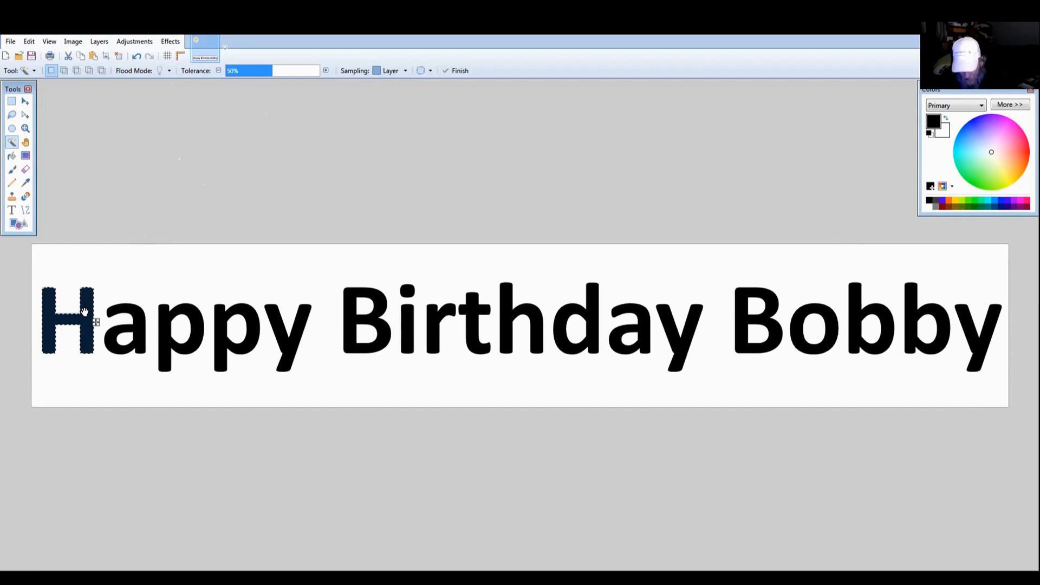
key("Delete")
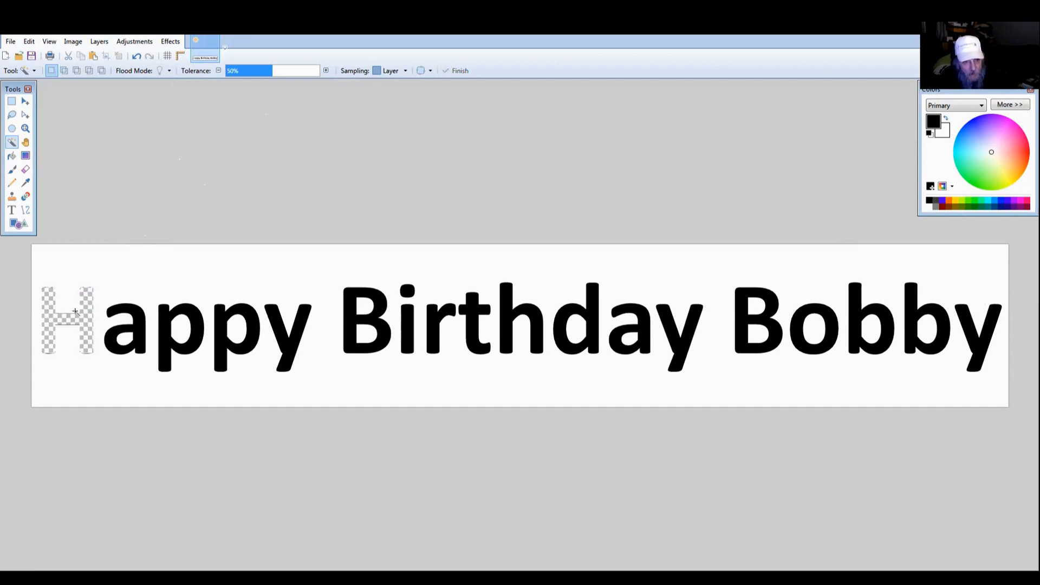
left_click(134, 320)
key("Delete")
left_click(165, 340)
key("Delete")
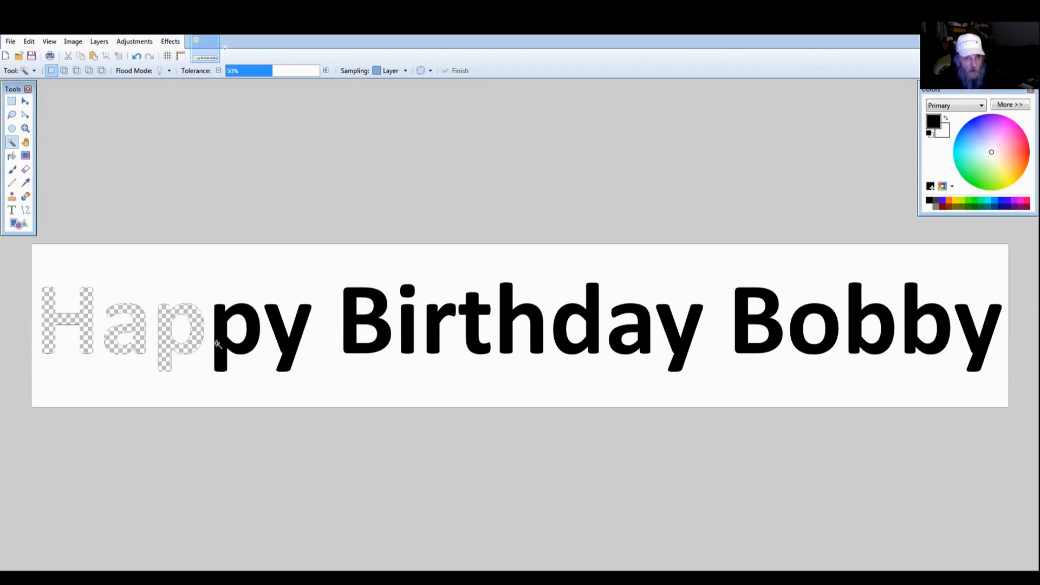
left_click(218, 345)
key("Delete")
left_click(284, 337)
key("Delete")
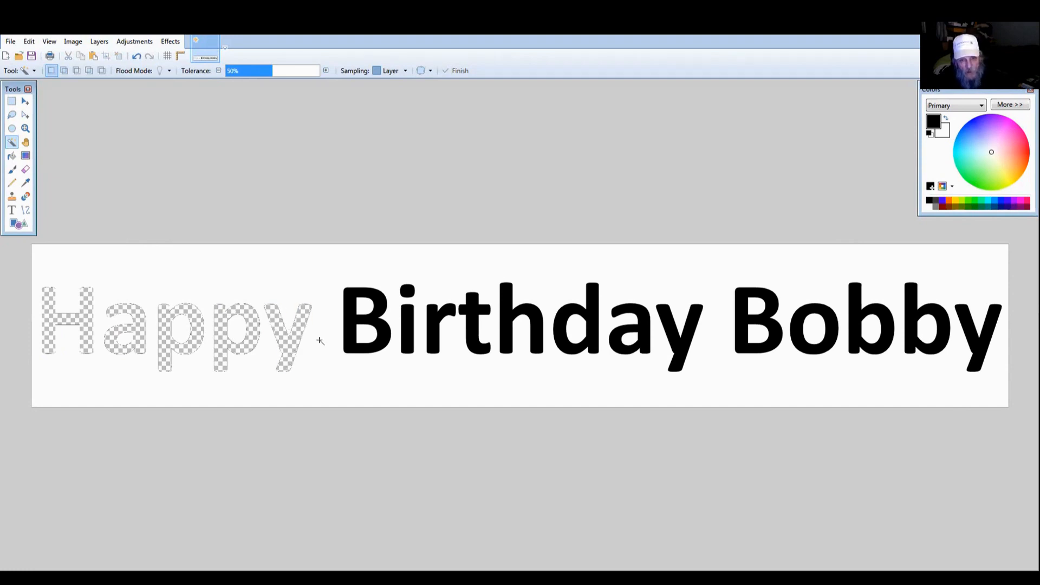
left_click(320, 340)
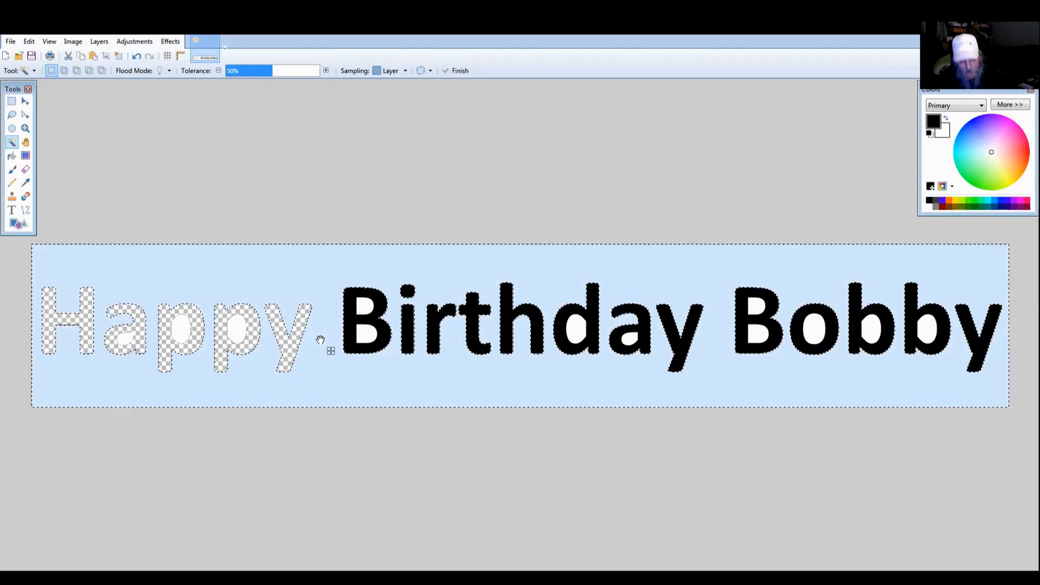
left_click(135, 56)
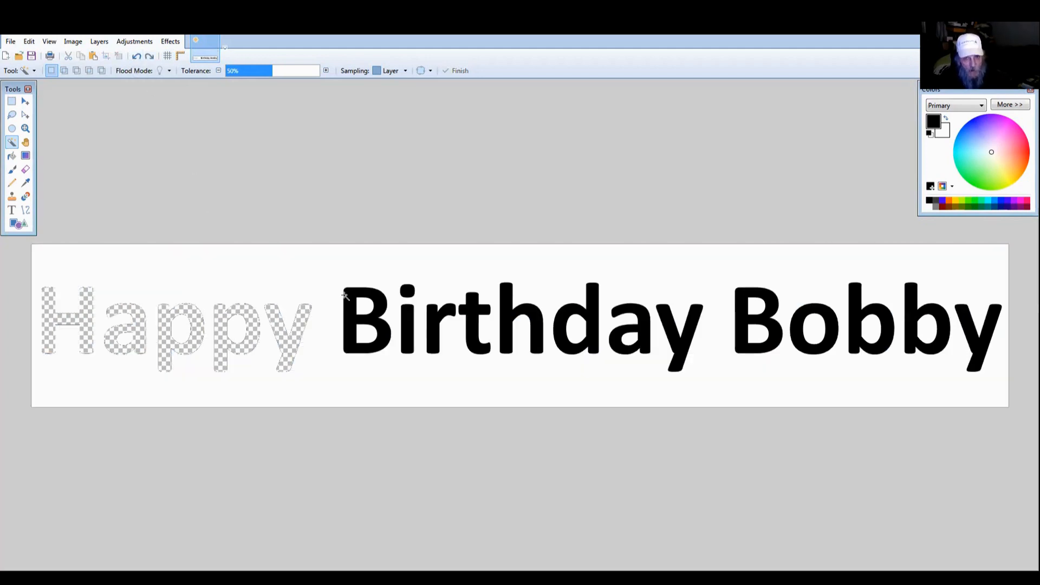
Cut every letter of "Birthday", including the dot of the i, out to transparency with the Magic Wand.
left_click(345, 306)
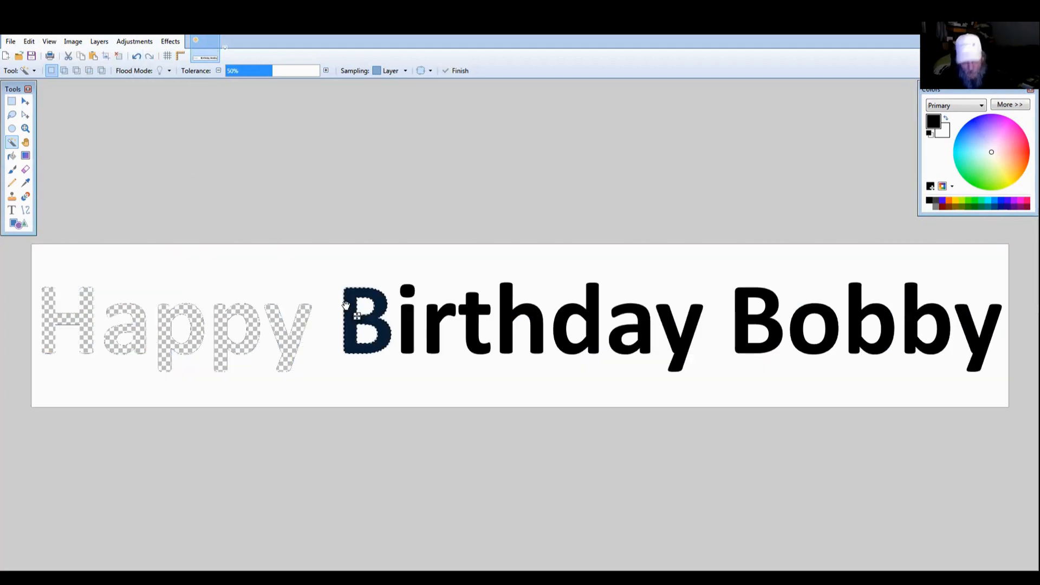
key("Delete")
key("ctrl+d")
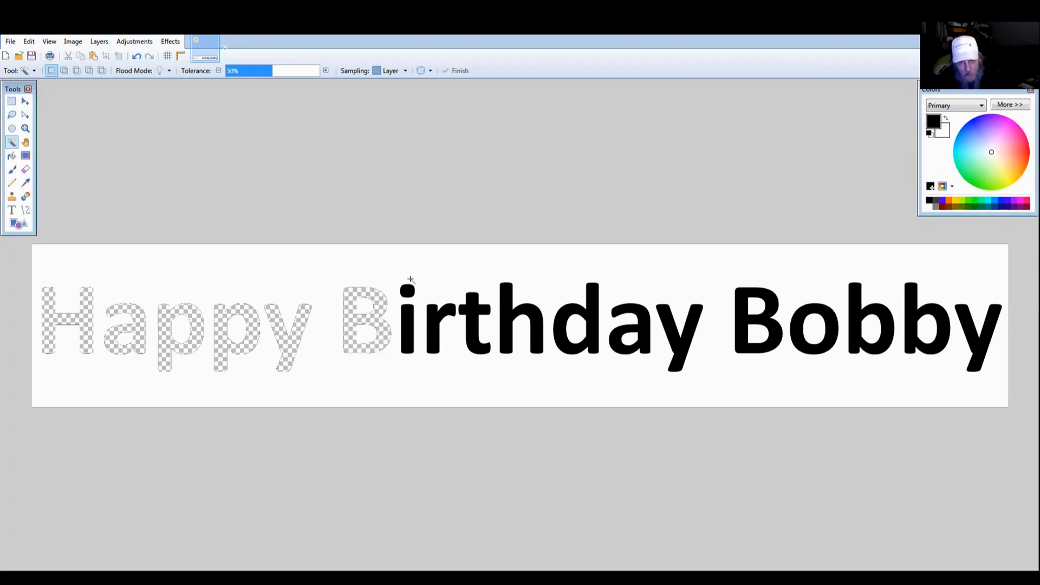
left_click(400, 289)
key("Delete")
key("ctrl+d")
left_click(406, 321)
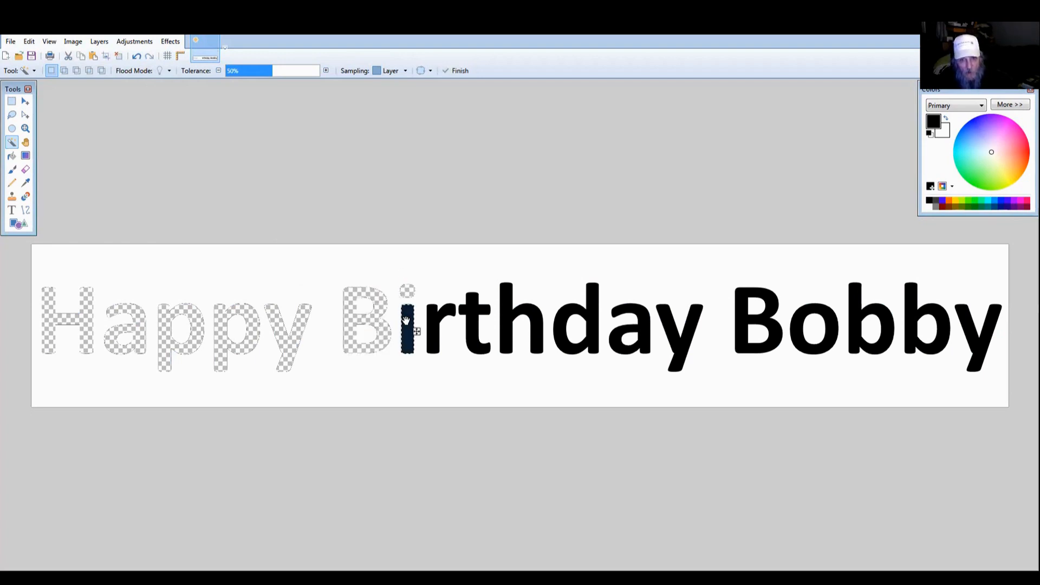
key("Delete")
key("ctrl+d")
left_click(434, 322)
key("Delete")
key("ctrl+d")
left_click(470, 326)
key("Delete")
key("ctrl+d")
left_click(503, 324)
left_click(565, 320)
key("Delete")
key("ctrl+d")
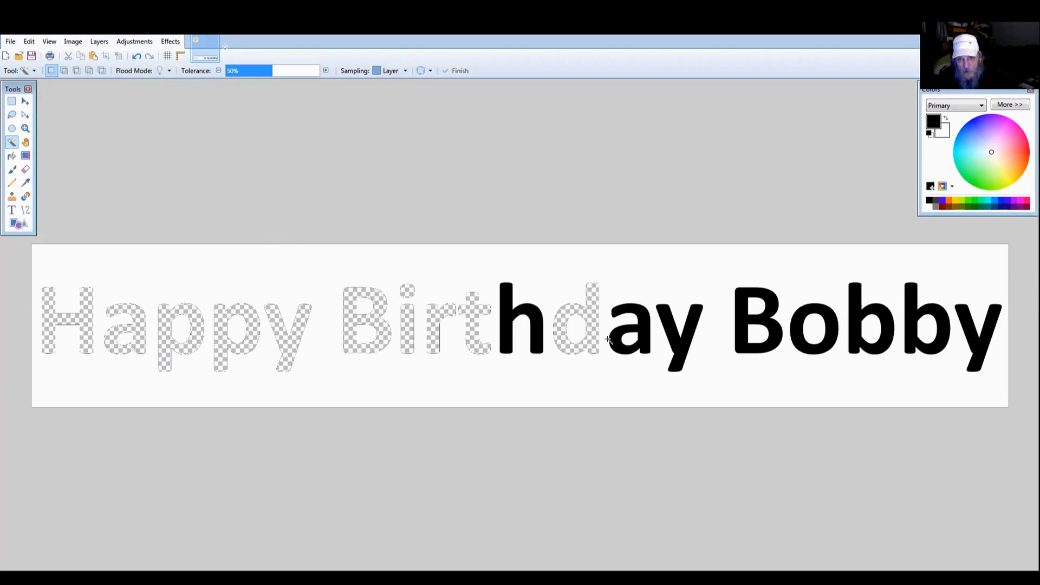
left_click(611, 341)
key("Delete")
key("ctrl+d")
left_click(502, 326)
key("Delete")
key("ctrl+d")
left_click(665, 328)
key("Delete")
key("ctrl+d")
Cut every letter of the recipient's first name out to transparency with the Magic Wand.
left_click(744, 327)
key("Delete")
key("ctrl+d")
left_click(800, 339)
key("Delete")
key("ctrl+d")
left_click(849, 327)
key("Delete")
key("ctrl+d")
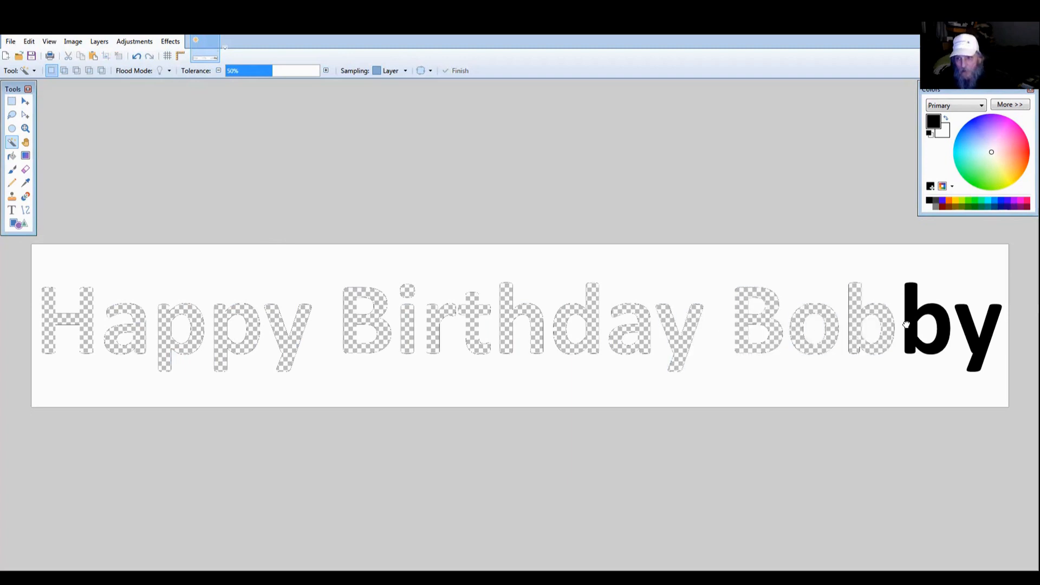
left_click(904, 324)
key("Delete")
key("ctrl+d")
left_click(961, 324)
key("Delete")
key("ctrl+d")
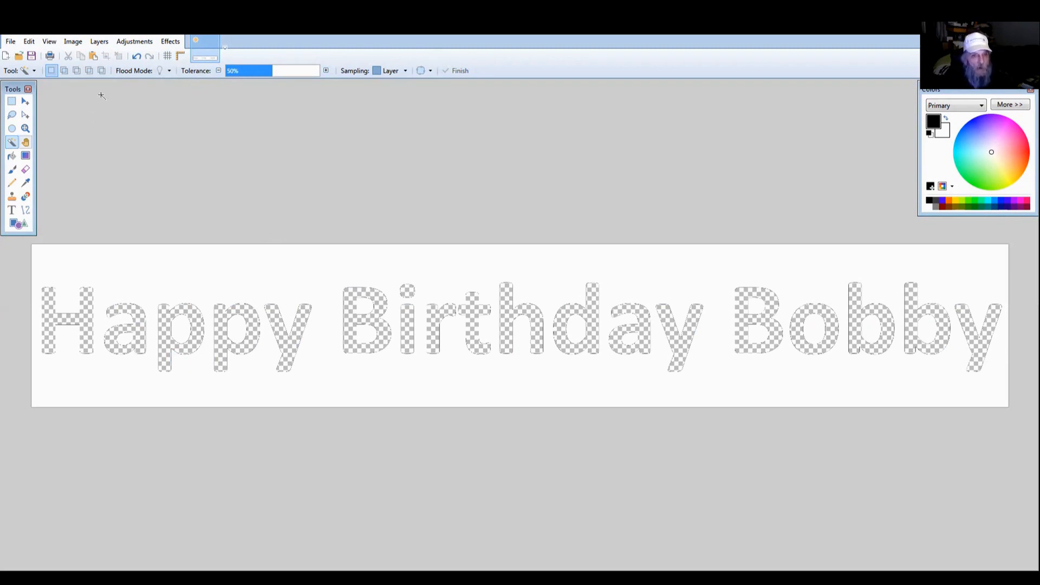
Save the cut-out greeting as a separate PNG named TEXT1White.png with the default save settings.
left_click(10, 42)
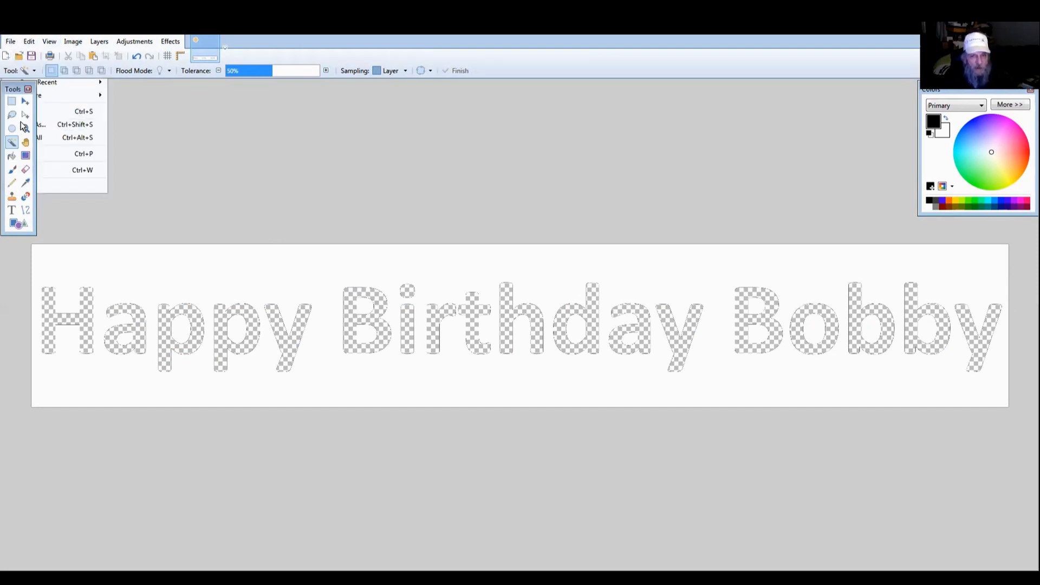
left_click(23, 125)
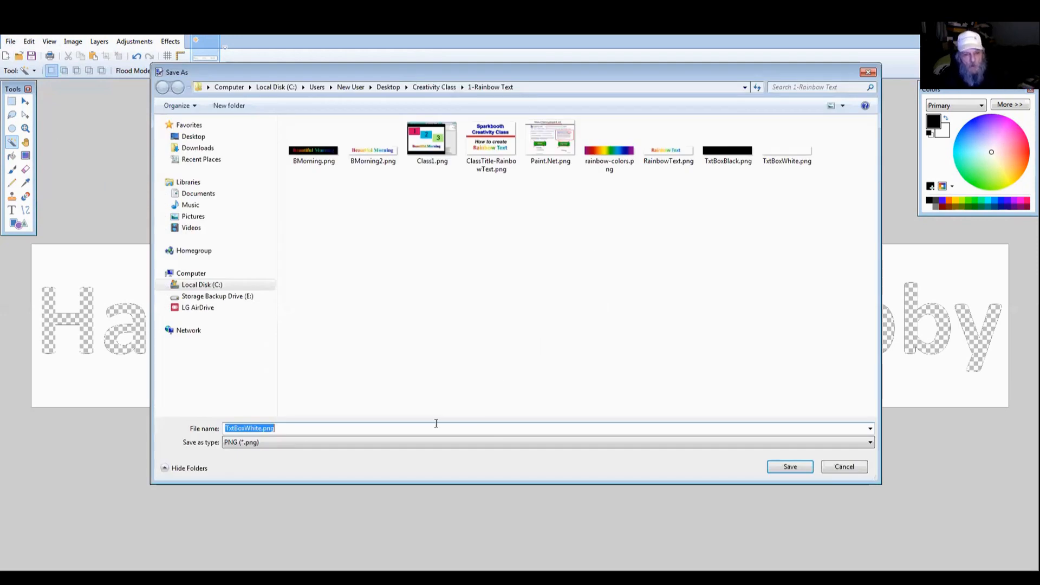
left_click_drag(245, 428, 173, 412)
type("TEXT1")
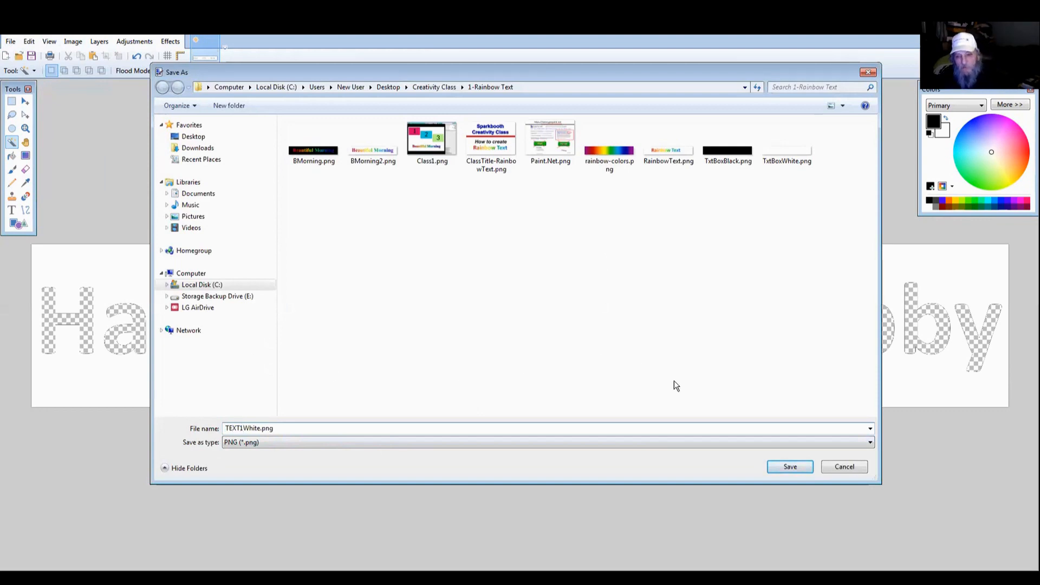
left_click(790, 466)
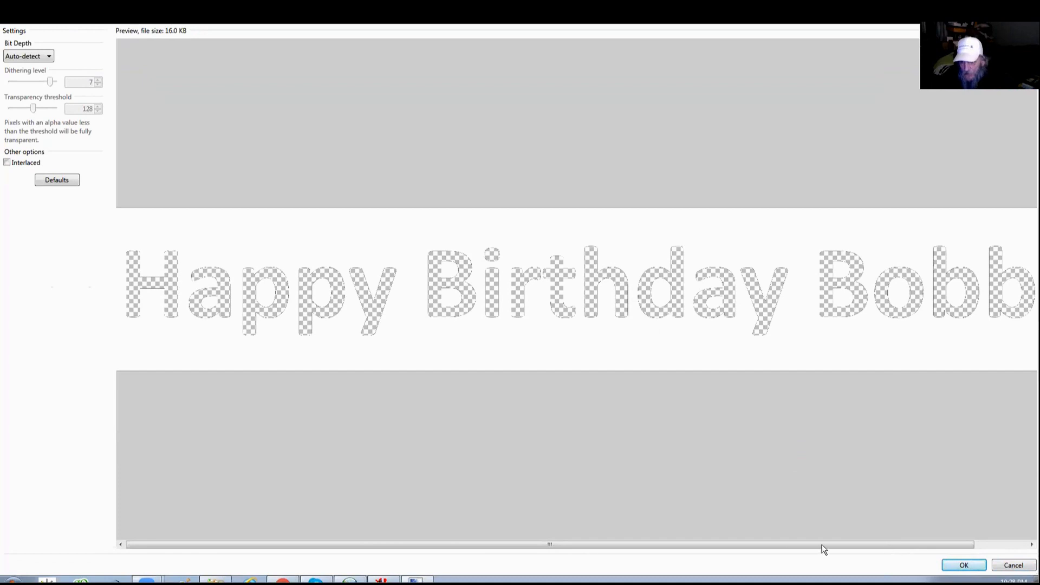
left_click(963, 565)
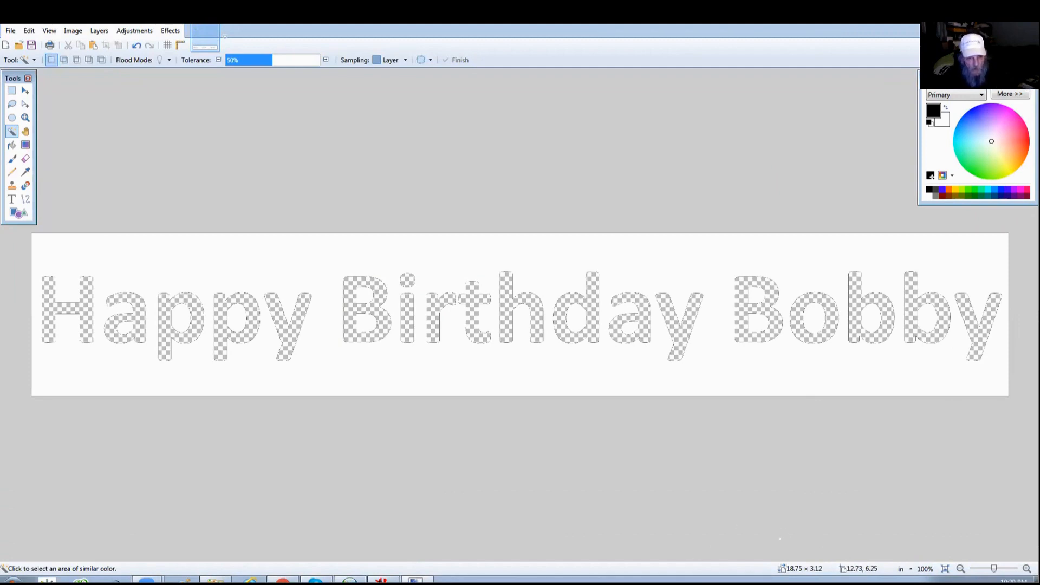
Open rainbow-colors.png from the desktop folder Creativity Class > 1-Rainbow Text in paint.net.
right_click(215, 583)
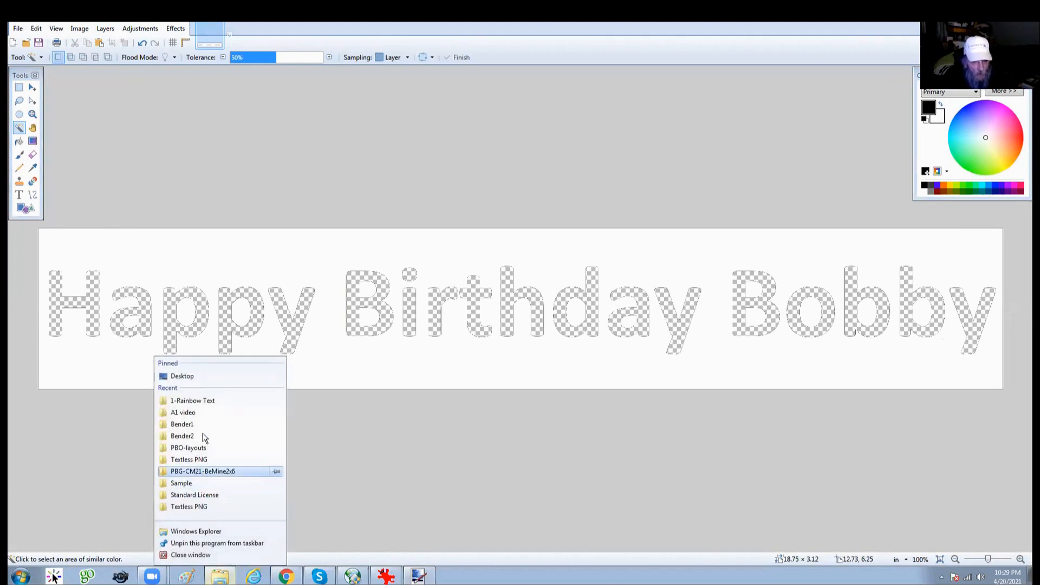
left_click(188, 376)
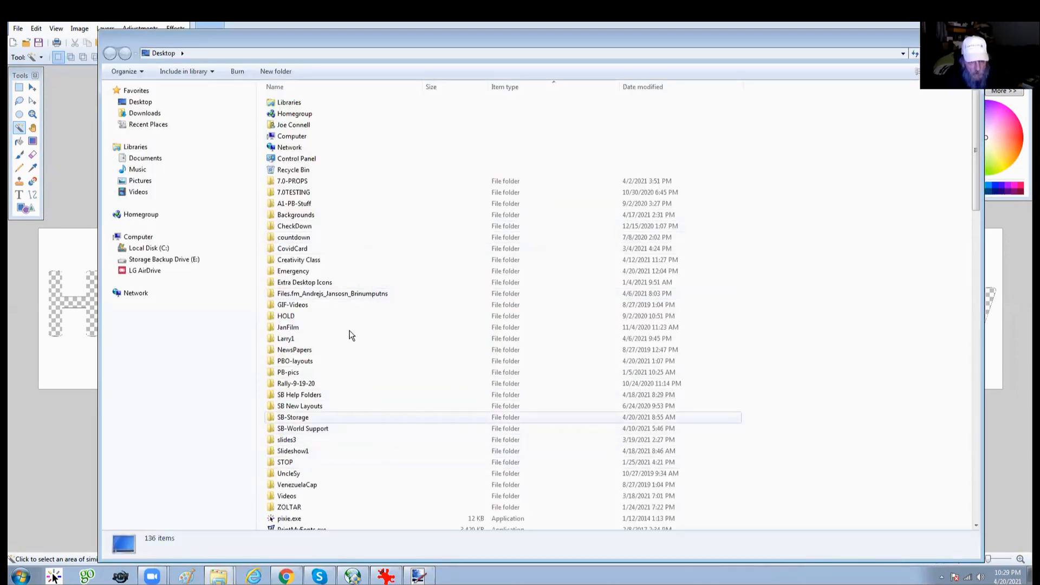
double_click(320, 260)
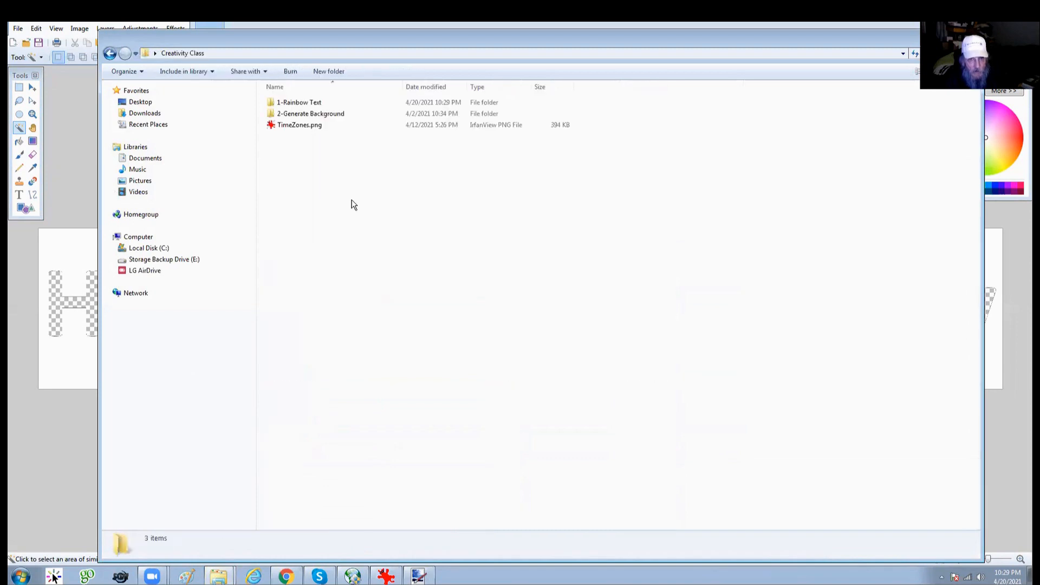
double_click(301, 103)
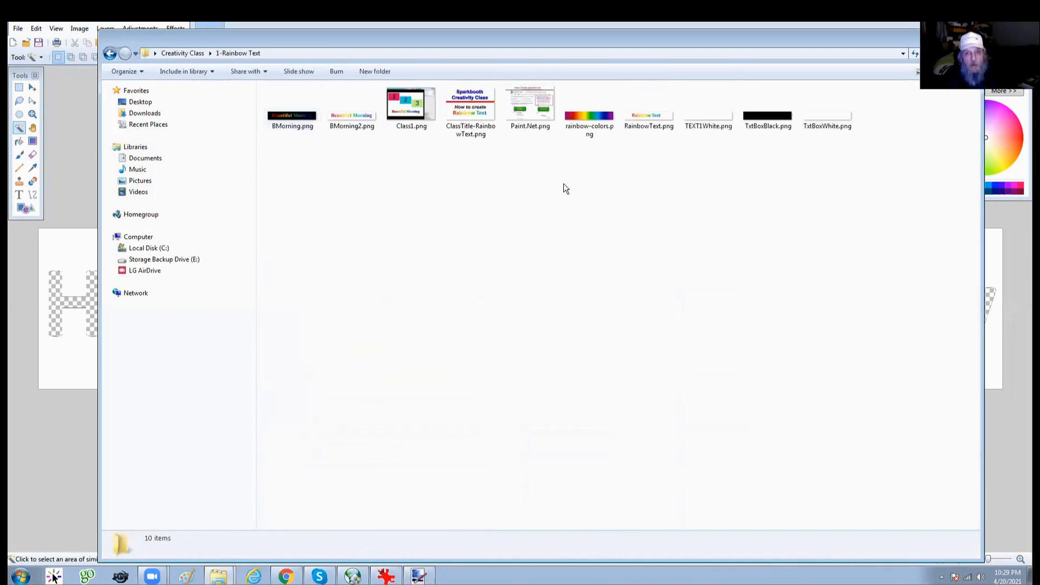
right_click(595, 127)
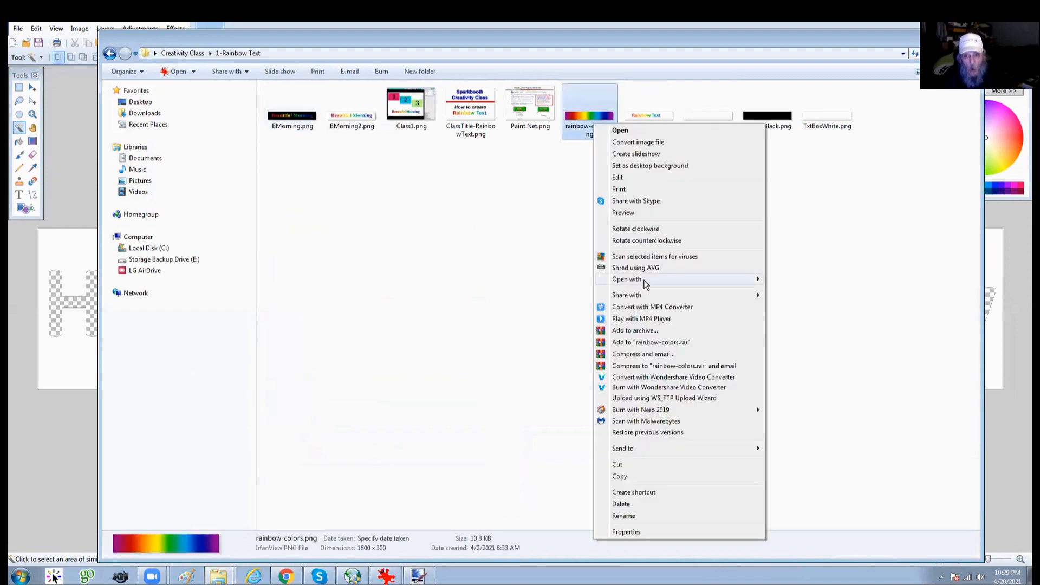
mouse_move(644, 282)
left_click(806, 374)
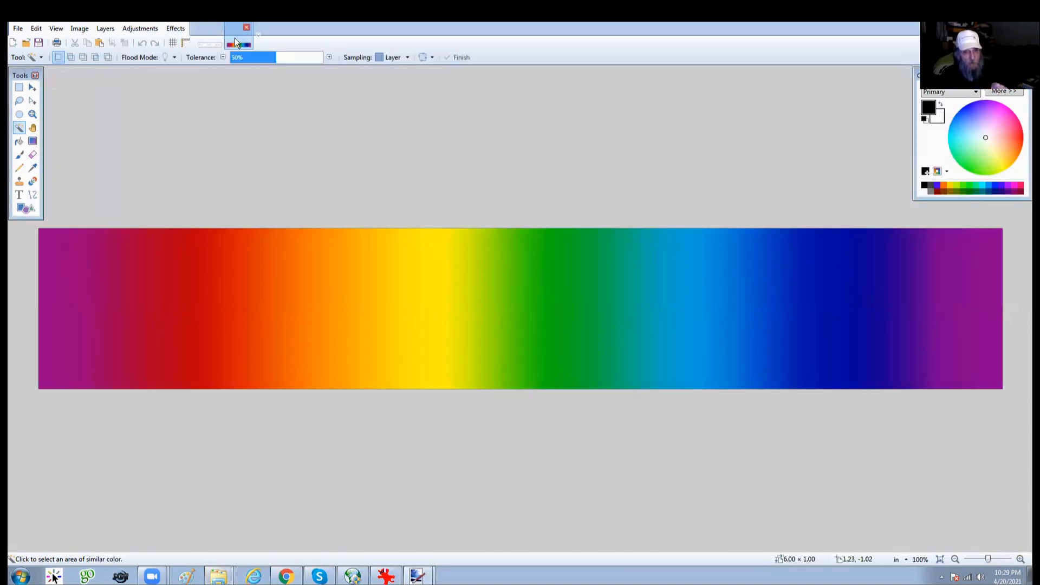
Copy the entire white image with the cut-out letters.
left_click(205, 40)
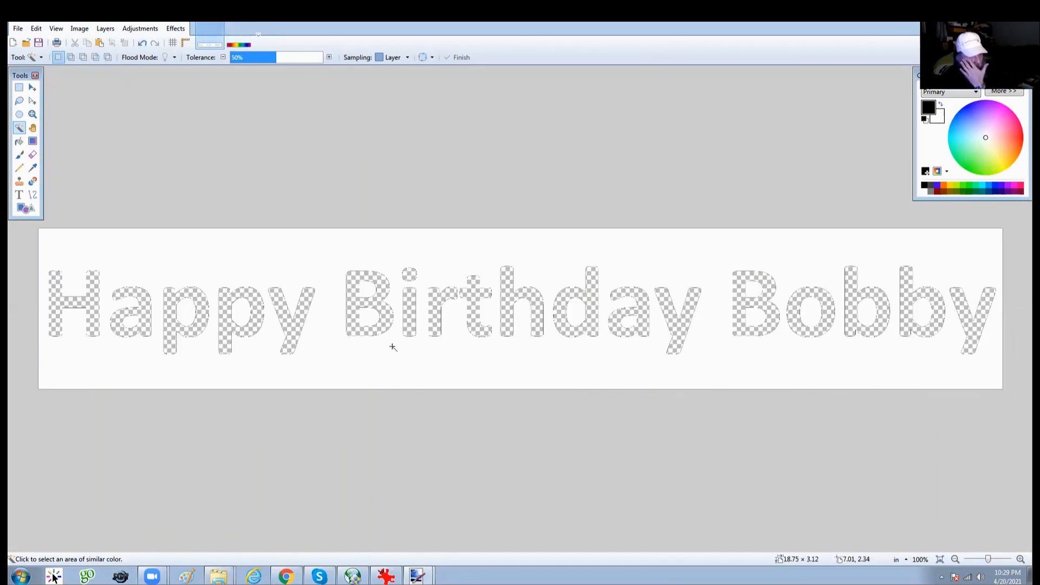
left_click(33, 30)
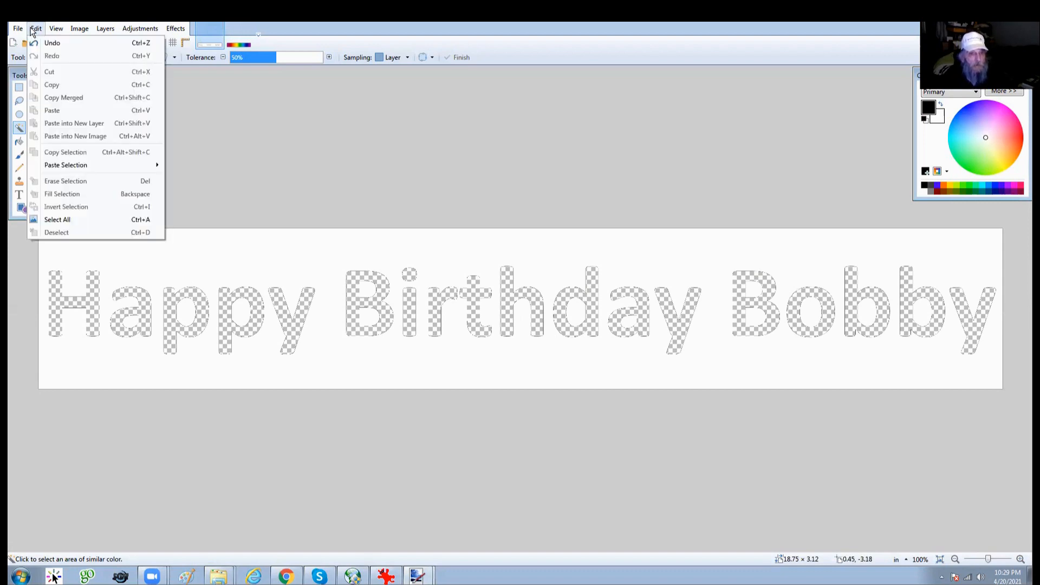
left_click(64, 216)
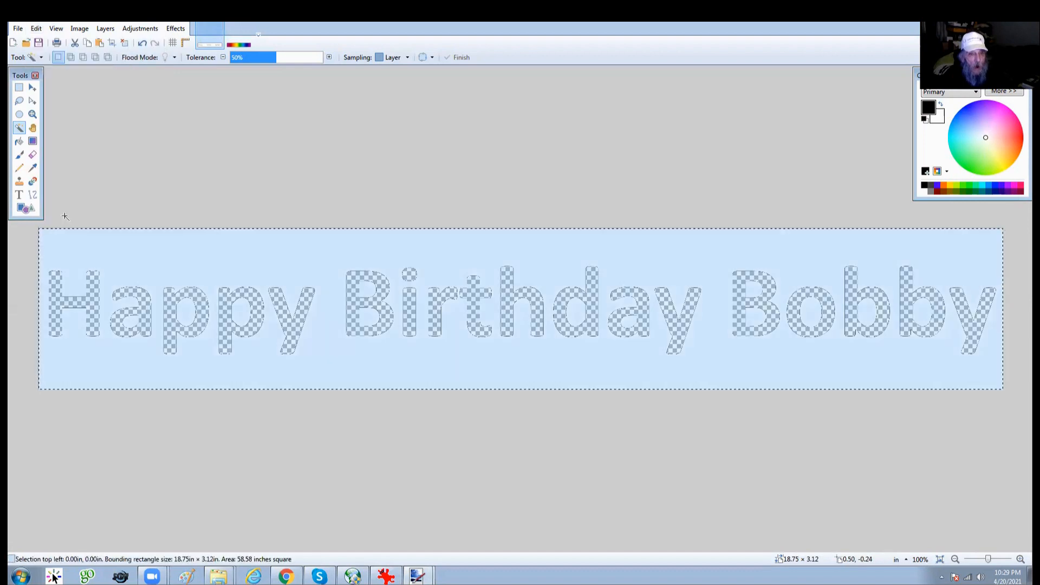
left_click(87, 43)
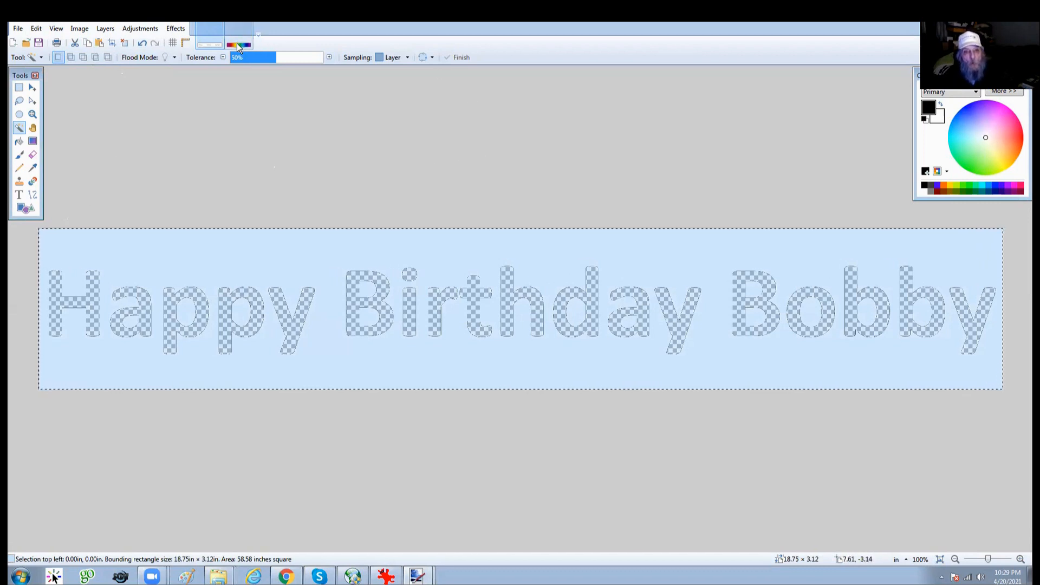
Add a new layer to the rainbow gradient image and paste the copied cut-out greeting onto it.
left_click(236, 44)
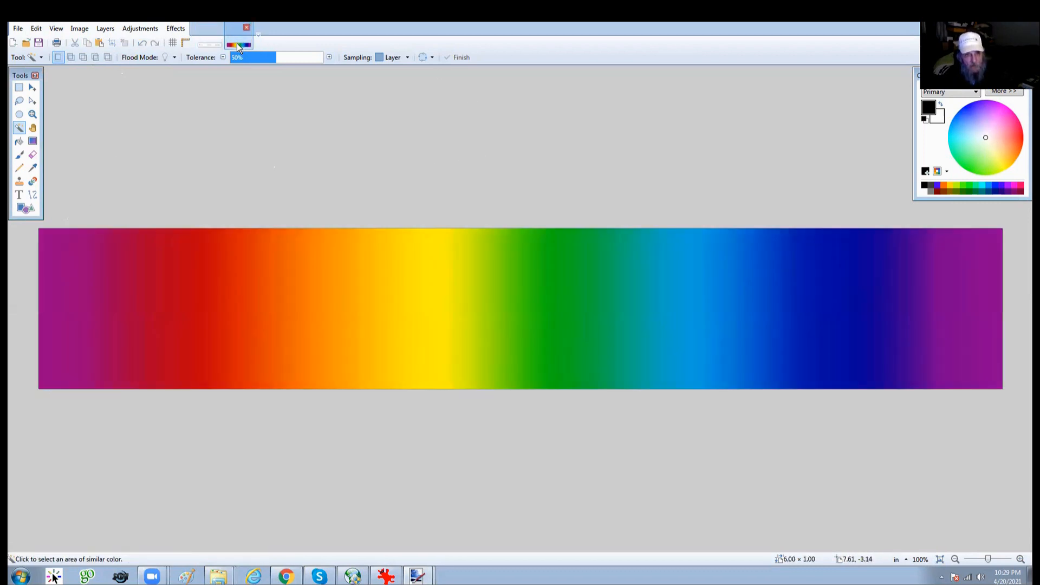
left_click(106, 29)
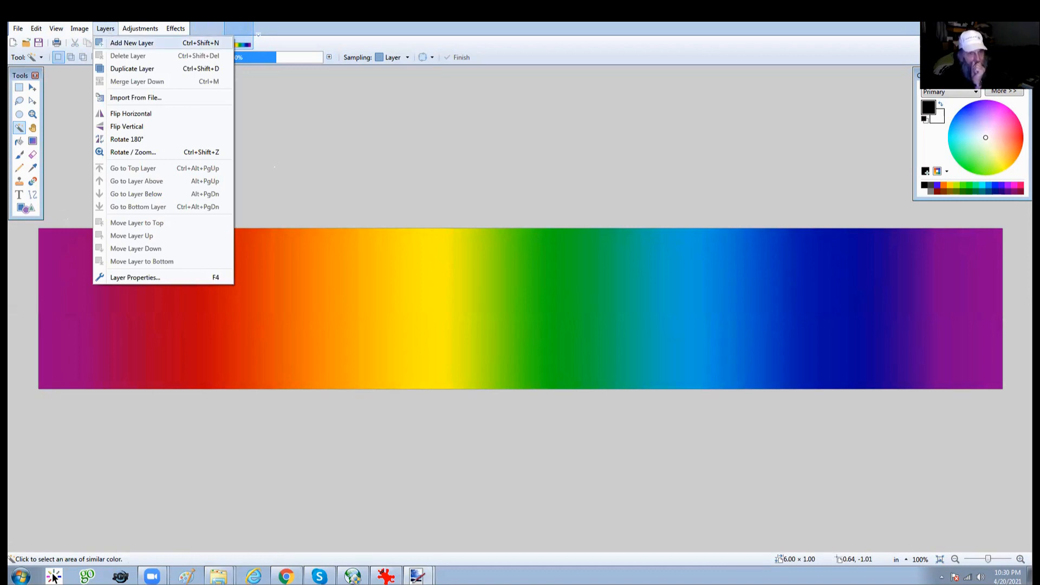
left_click(108, 32)
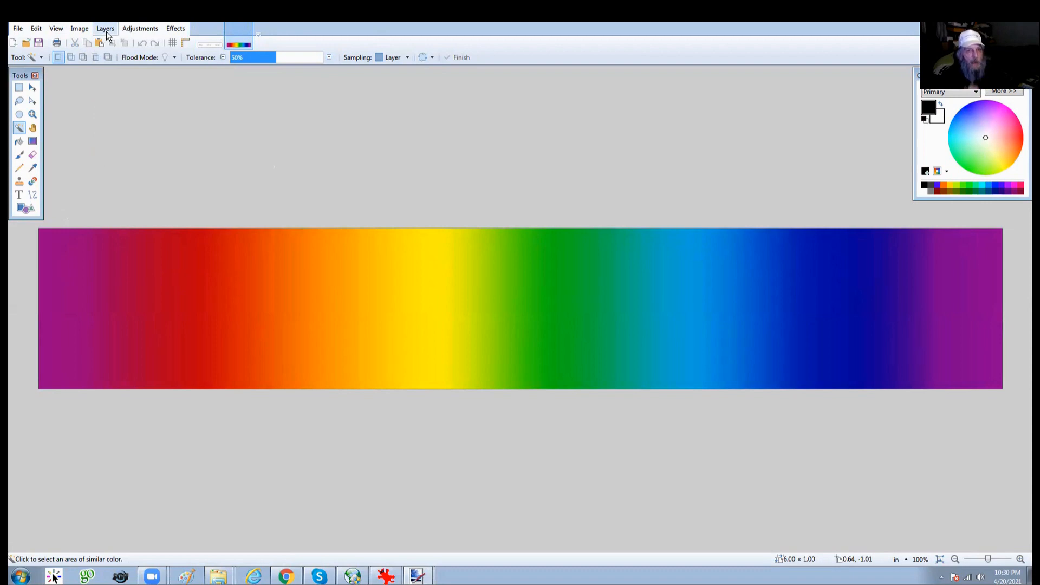
left_click(105, 32)
left_click(132, 44)
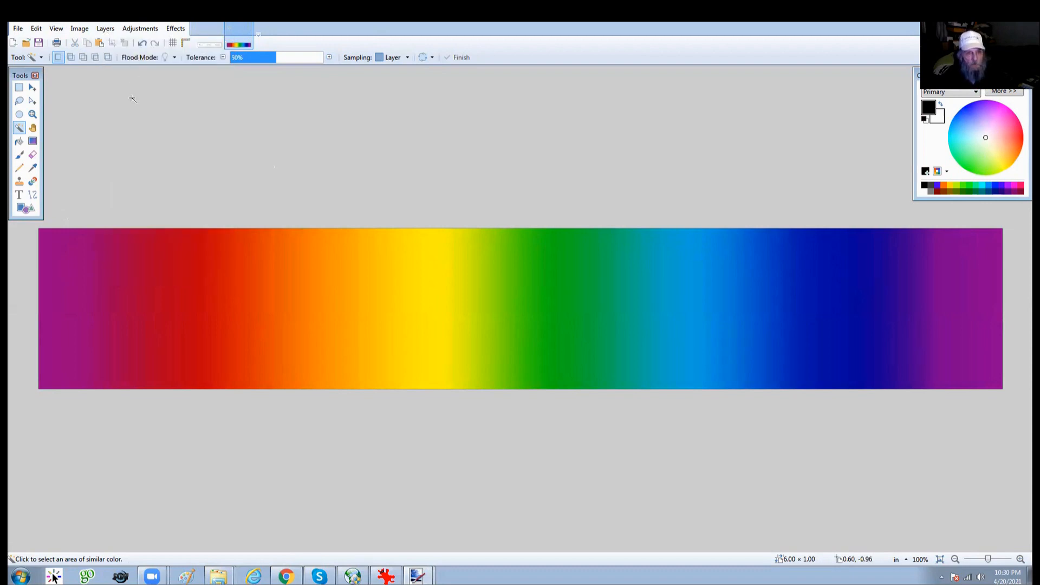
left_click(98, 41)
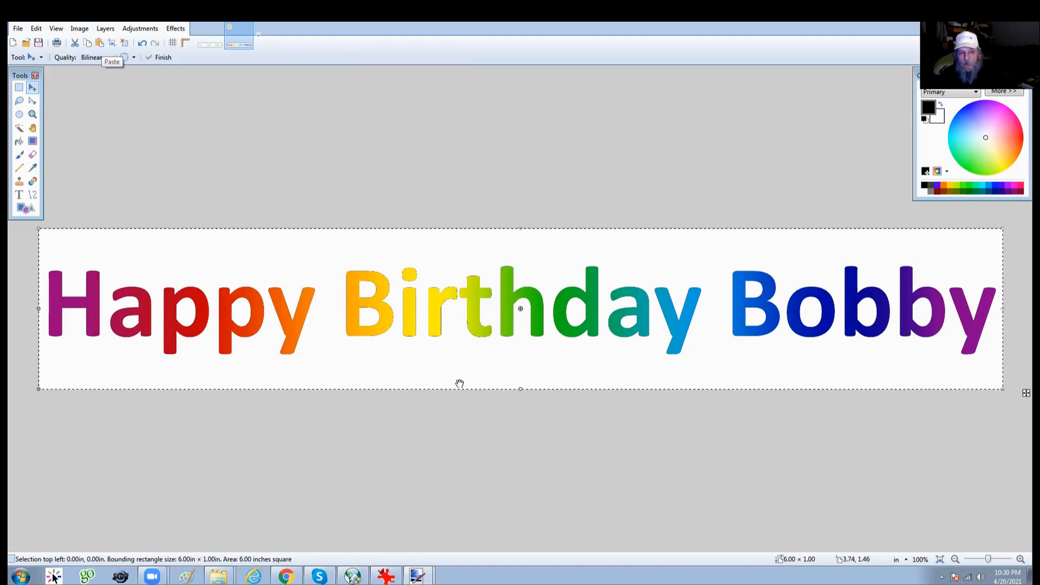
Save the rainbow greeting in PNG format as TEXT2olors.png with the default save settings, flattening the image.
left_click(19, 29)
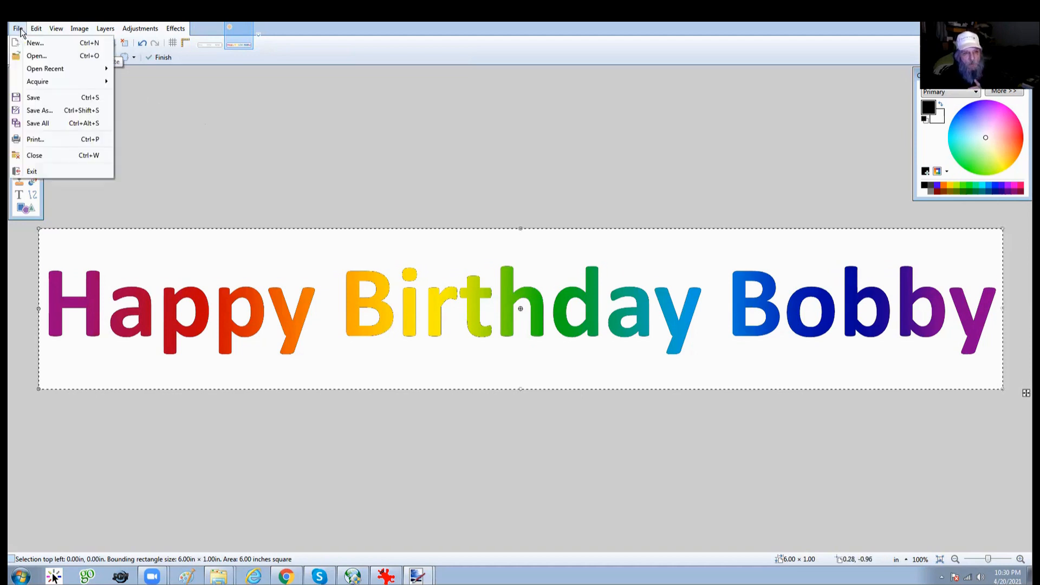
left_click(34, 99)
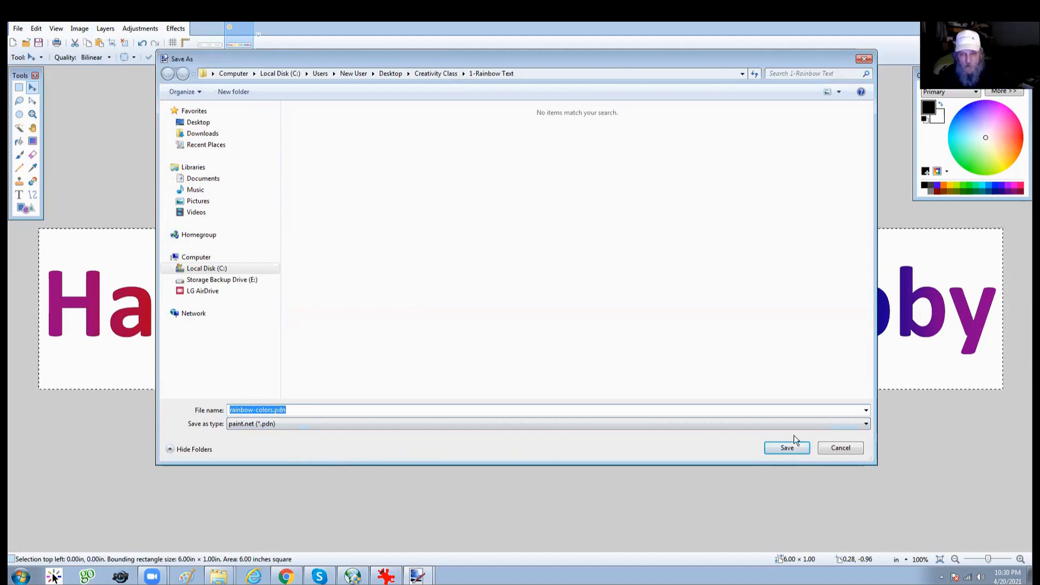
left_click(865, 423)
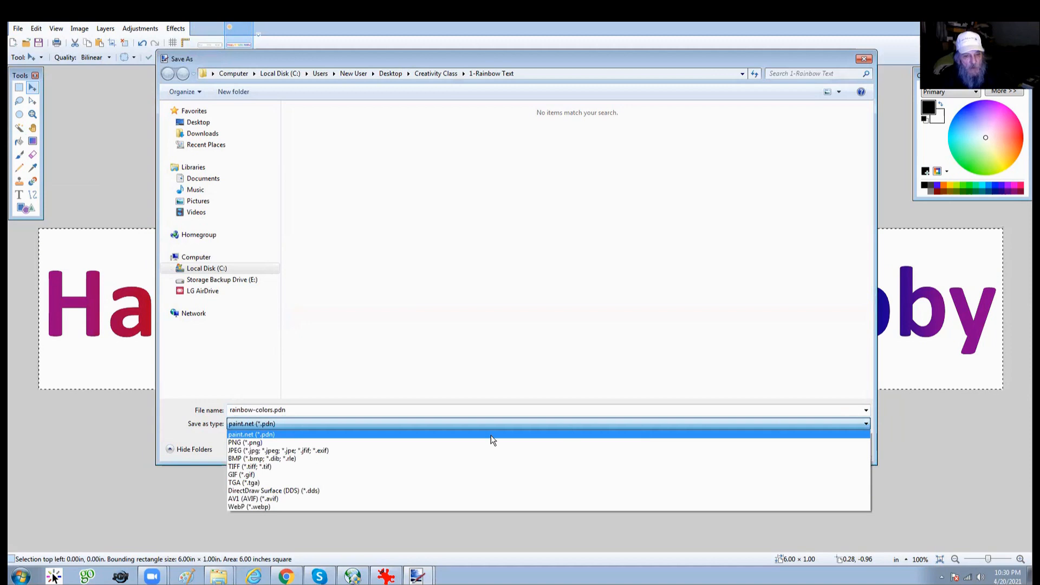
left_click(248, 442)
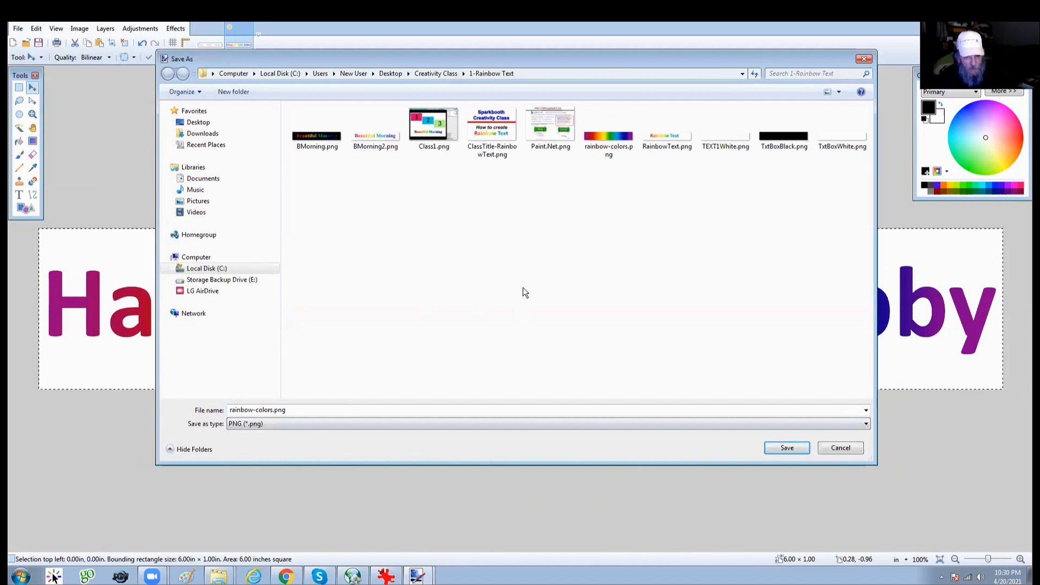
double_click(274, 409)
left_click_drag(259, 410, 193, 401)
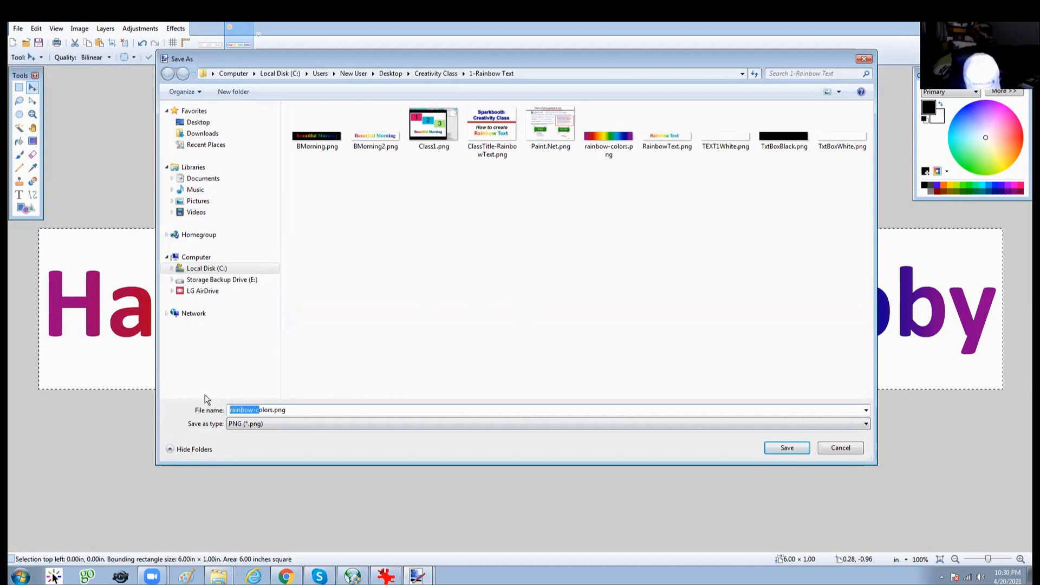
type("TEXT2")
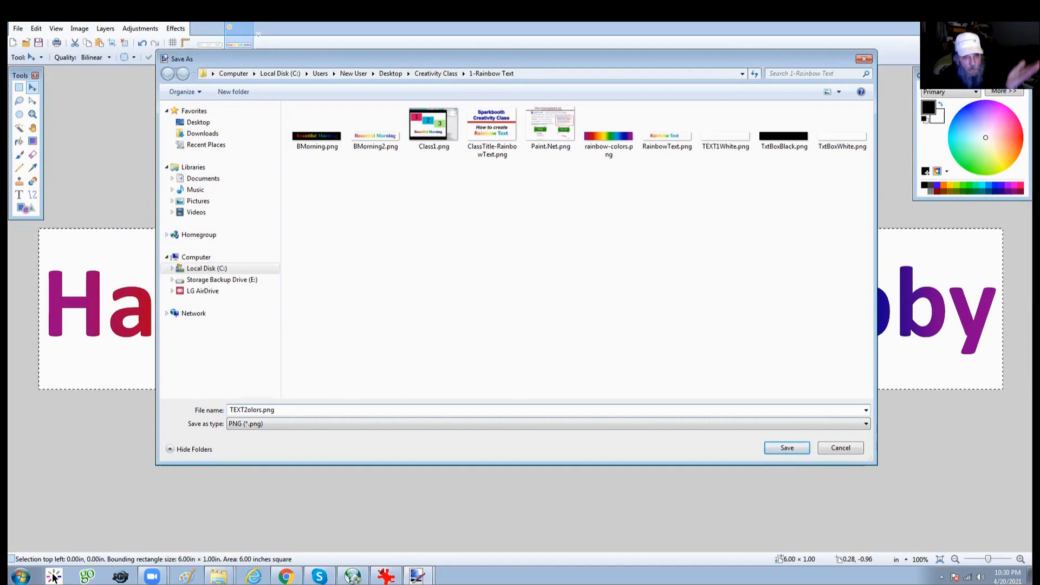
left_click(787, 448)
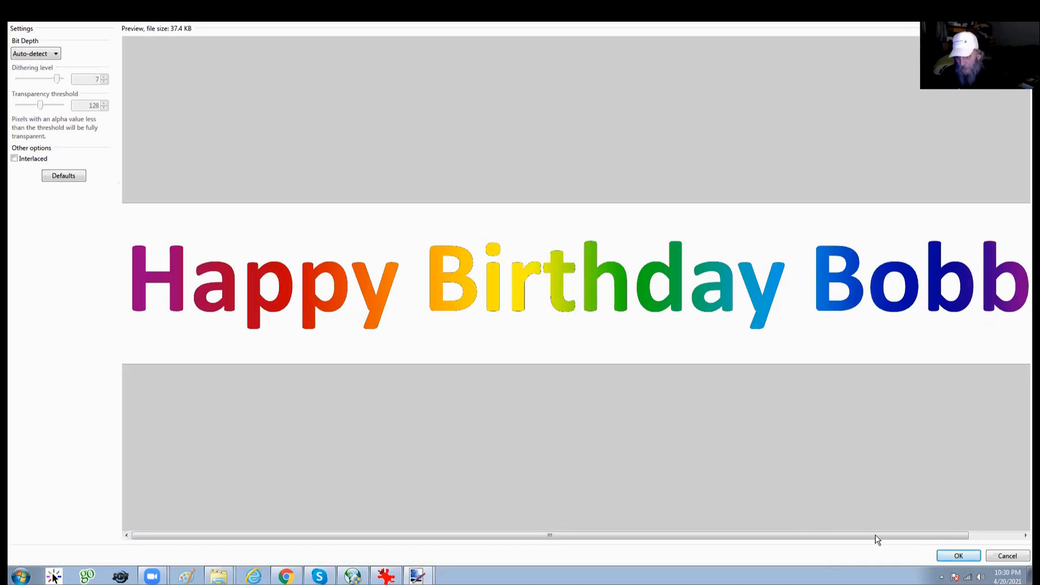
left_click_drag(877, 539, 1010, 560)
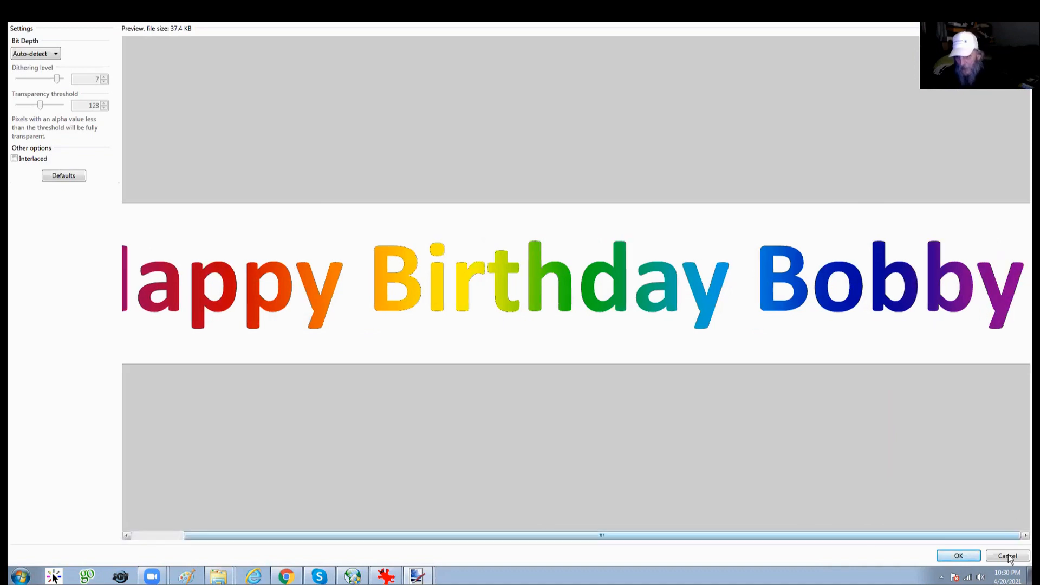
left_click(959, 557)
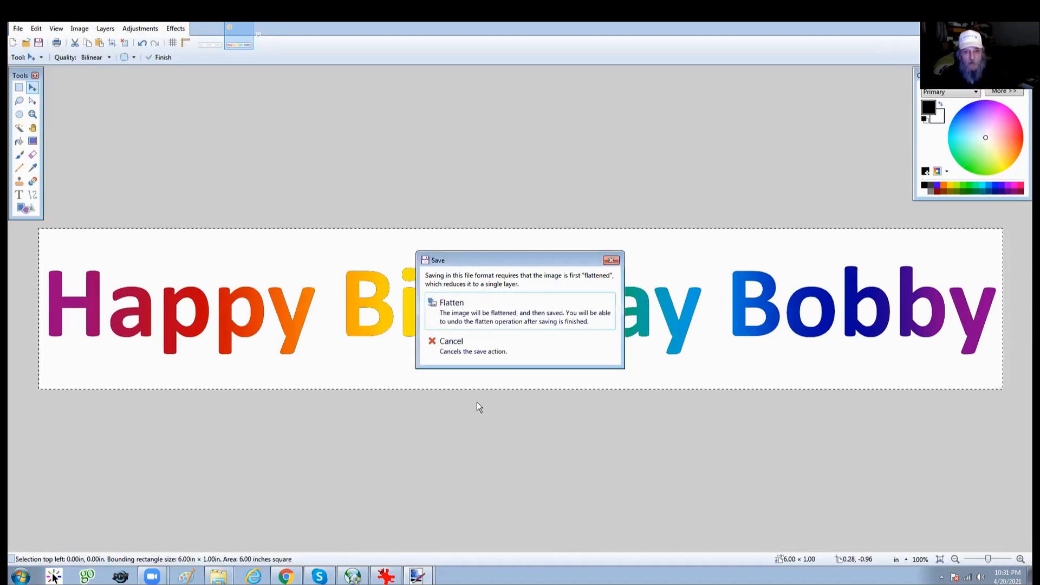
left_click(448, 304)
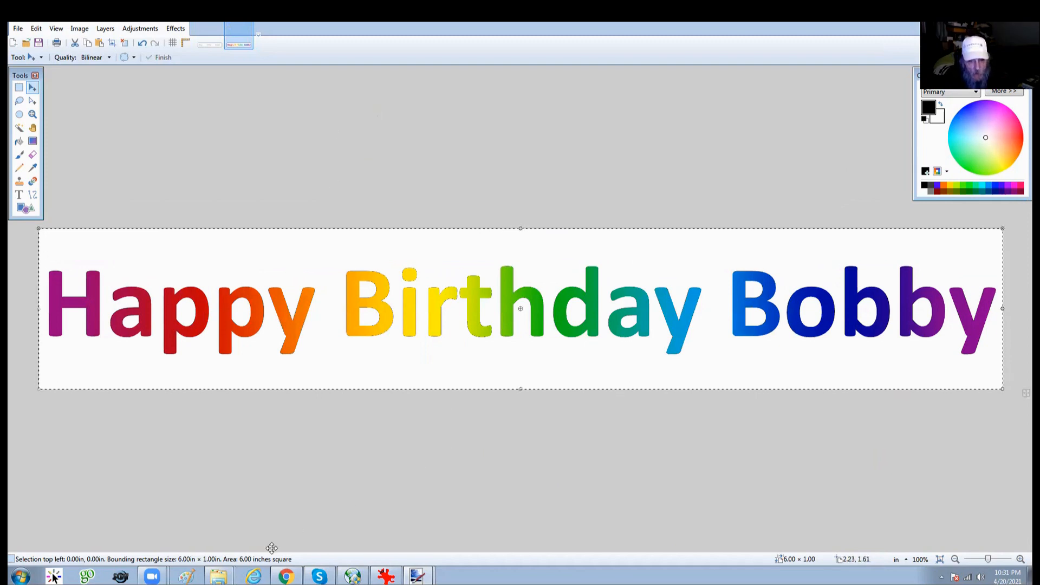
Open the saved TEXT2olors.png from the 1-Rainbow Text folder in paint.net.
mouse_move(218, 575)
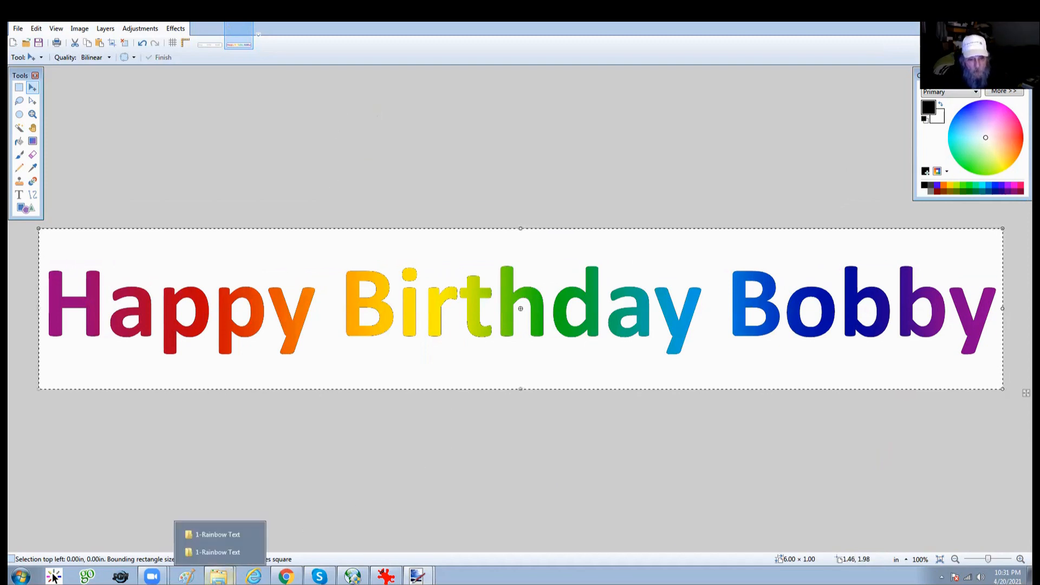
left_click(223, 551)
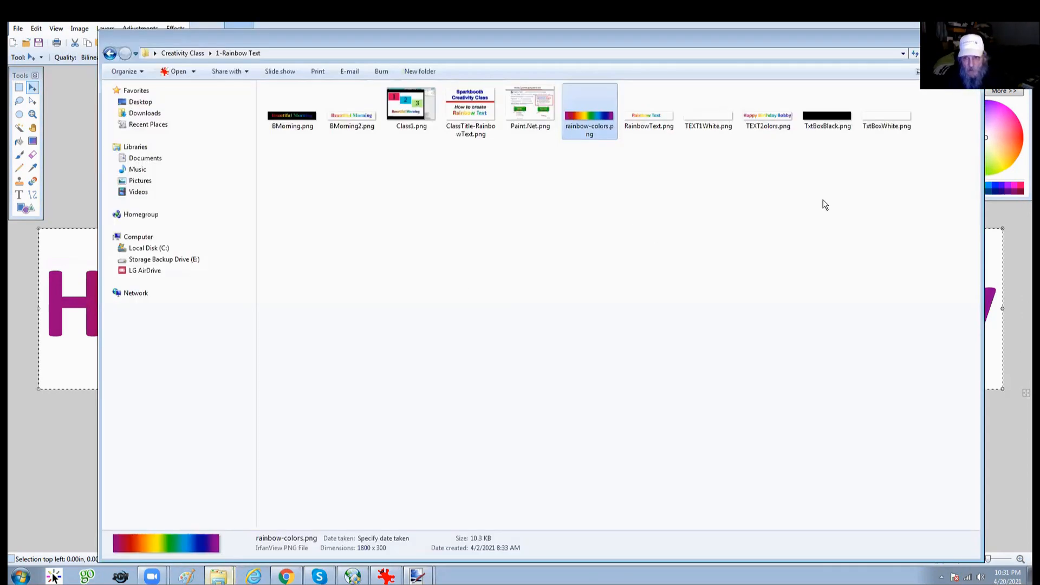
right_click(767, 117)
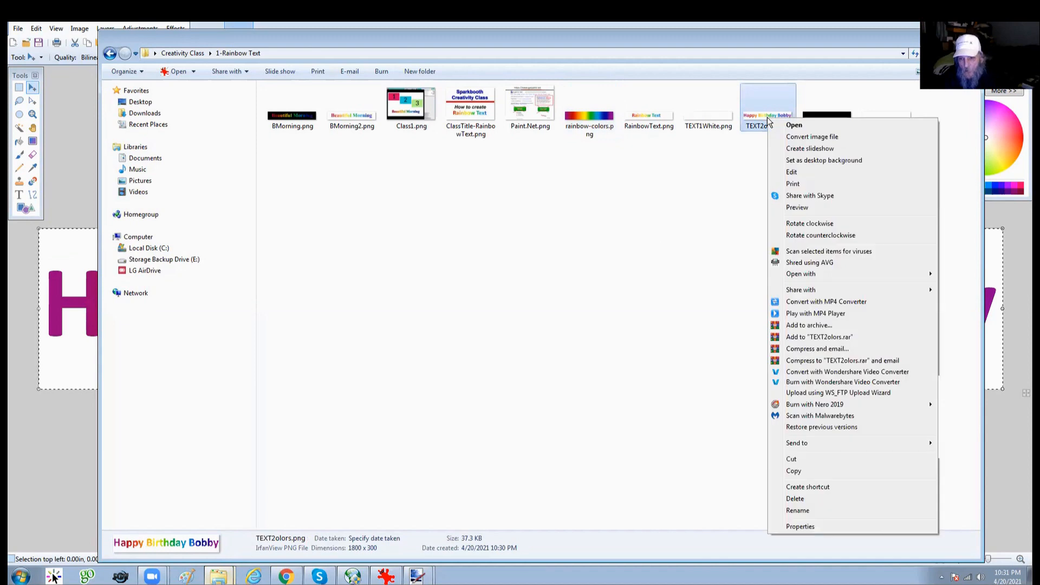
mouse_move(814, 274)
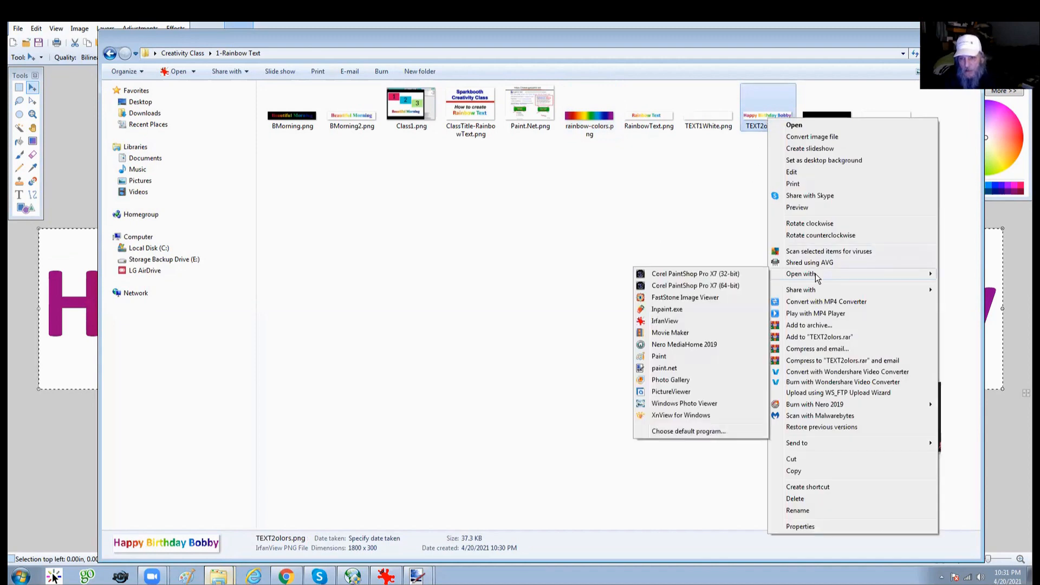
left_click(664, 368)
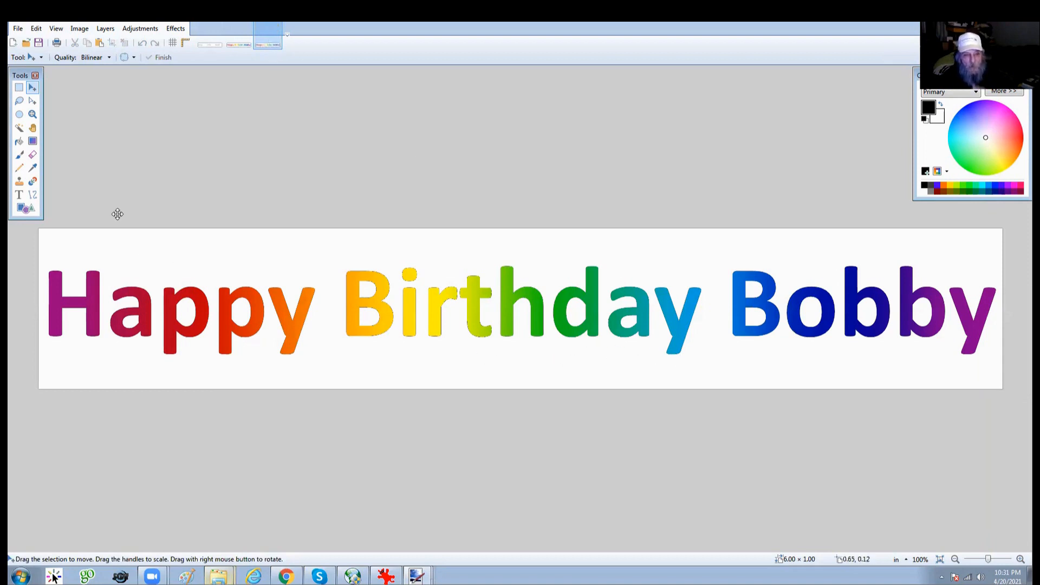
Select the white background around the rainbow letters with the Magic Wand at 50% tolerance and delete it.
left_click(18, 129)
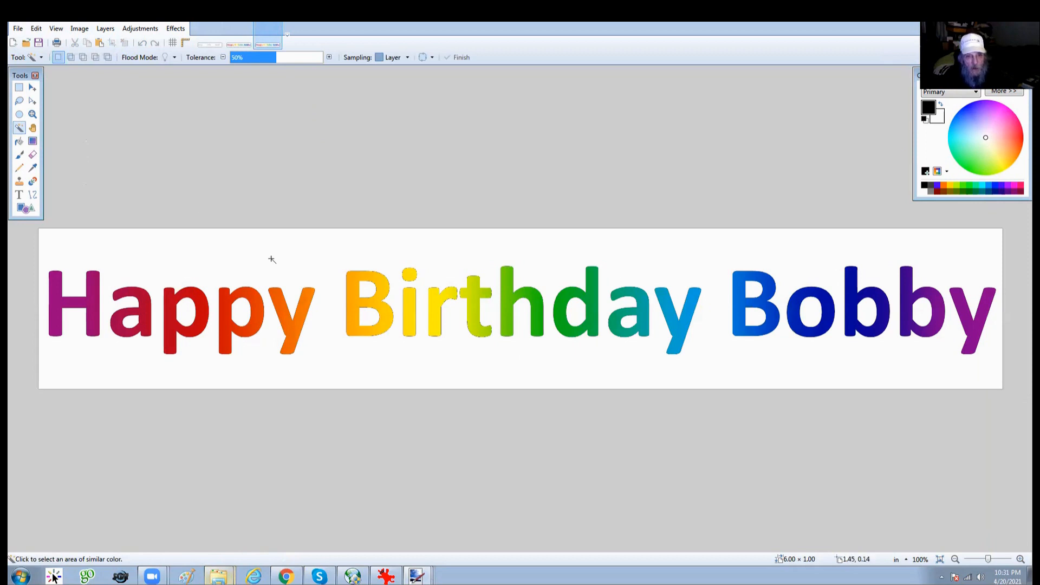
left_click(310, 253)
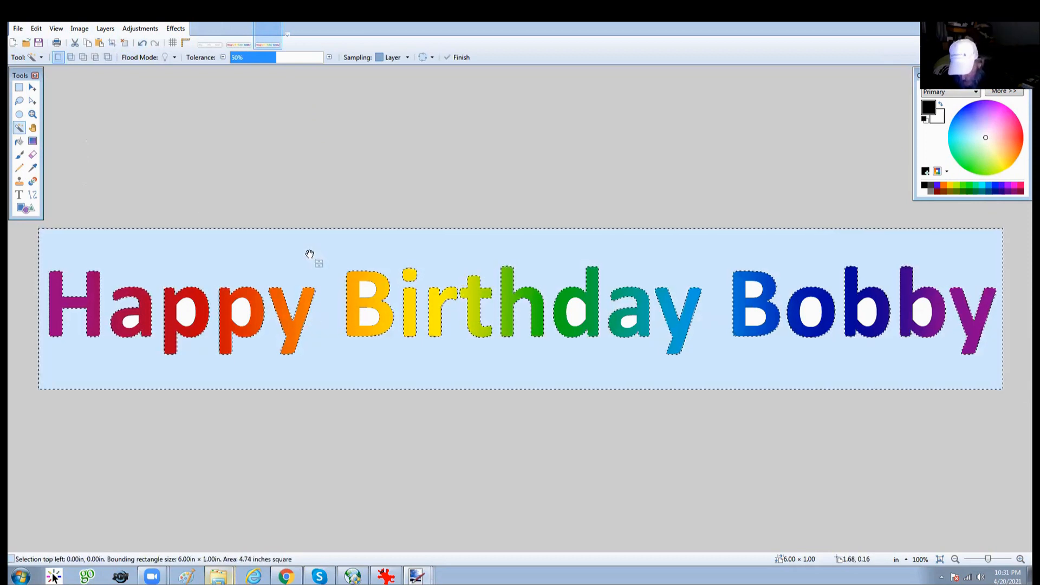
key("Delete")
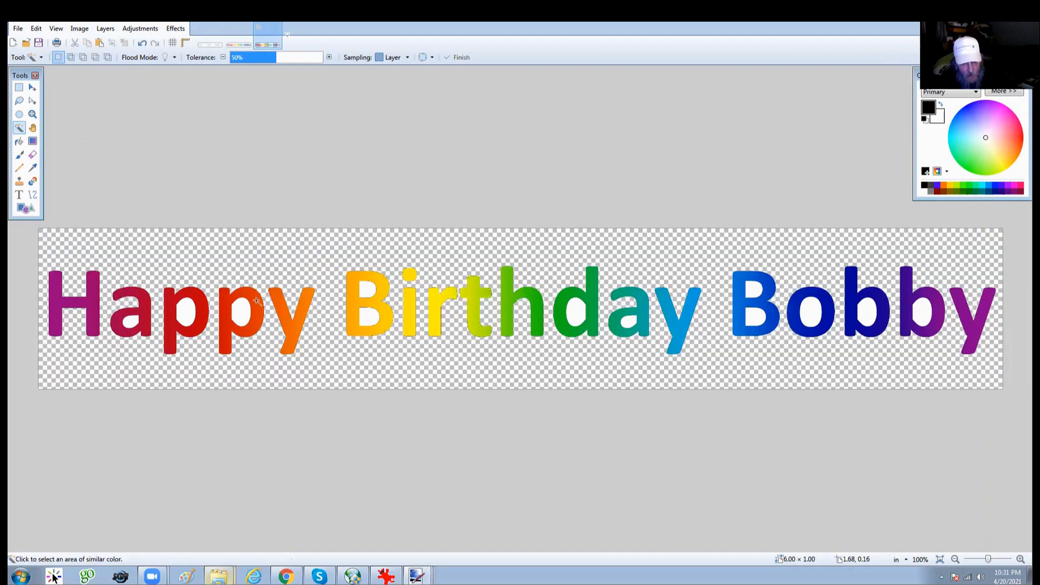
Delete the white areas enclosed inside the letters of the words "Happy Birthday".
left_click(129, 320)
key("Delete")
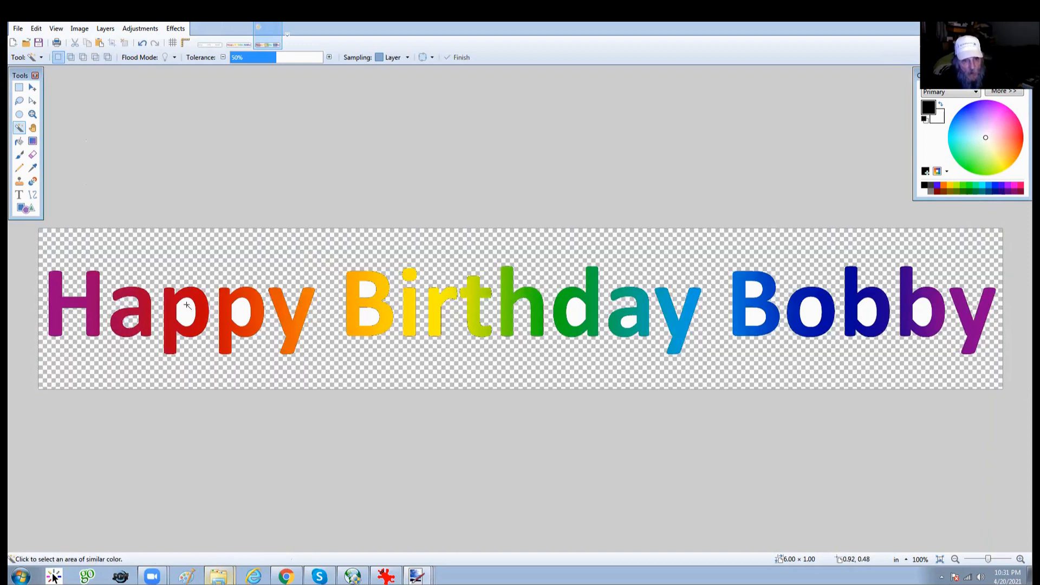
key("Delete")
left_click(242, 309)
key("Delete")
left_click(365, 290)
key("Delete")
left_click(372, 318)
key("Delete")
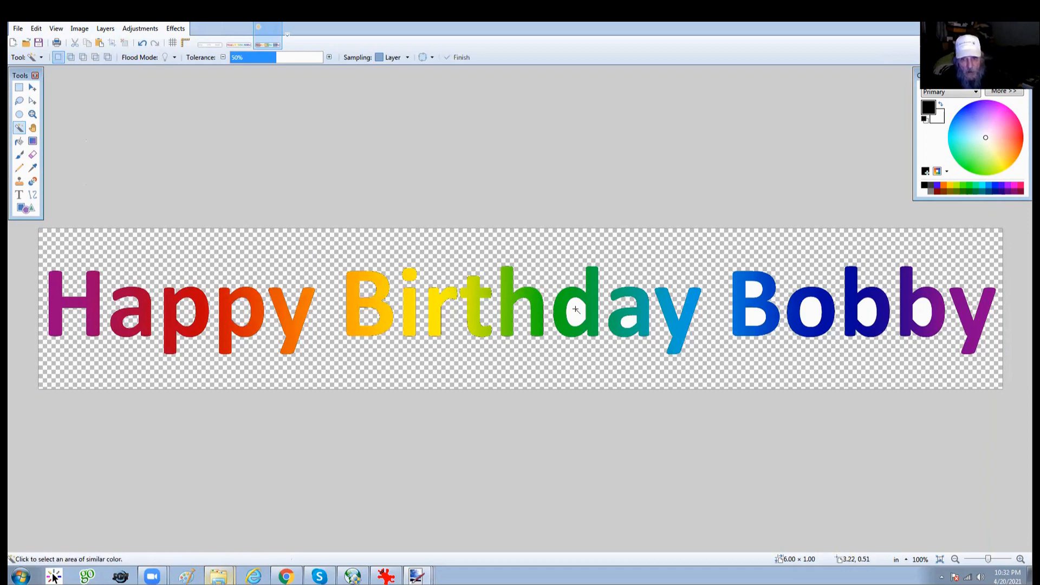
left_click(579, 311)
key("Delete")
left_click(630, 321)
key("Delete")
Delete the white areas enclosed inside the letters of the name at the end of the greeting.
left_click(755, 291)
key("Delete")
left_click(755, 317)
key("Delete")
left_click(808, 312)
key("Delete")
left_click(867, 311)
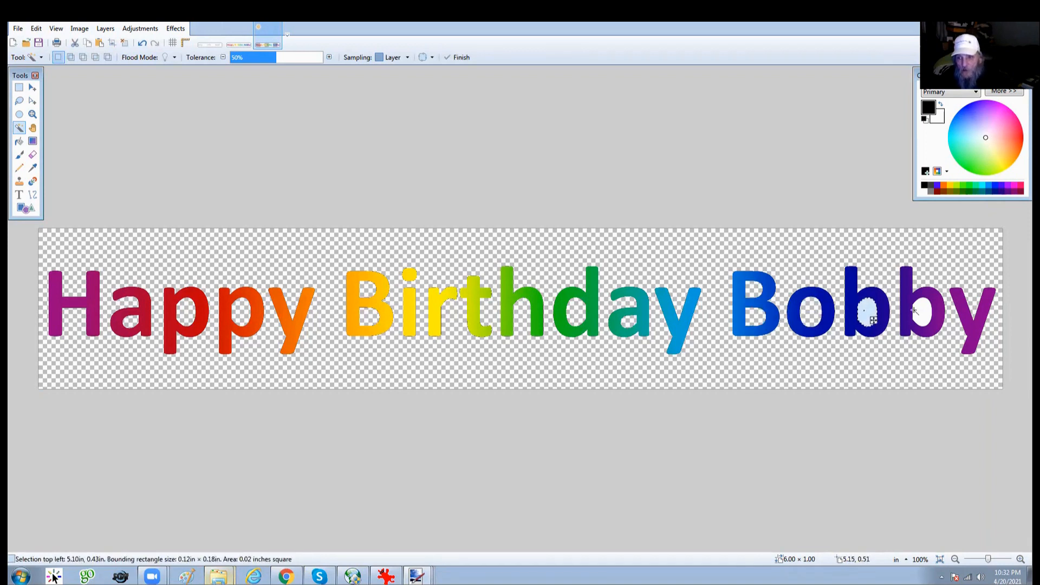
left_click(922, 312)
key("Delete")
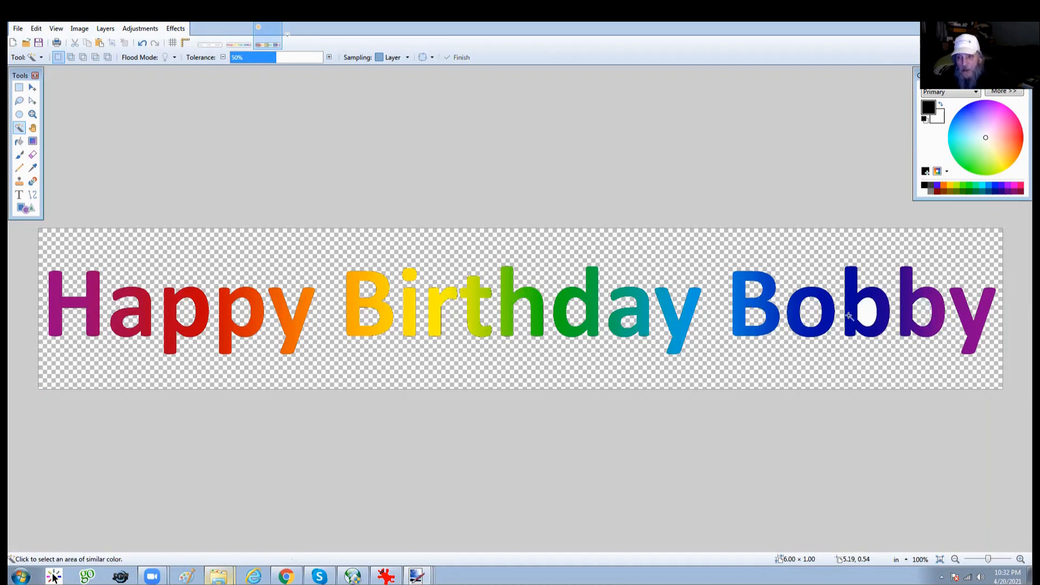
left_click(865, 311)
key("Delete")
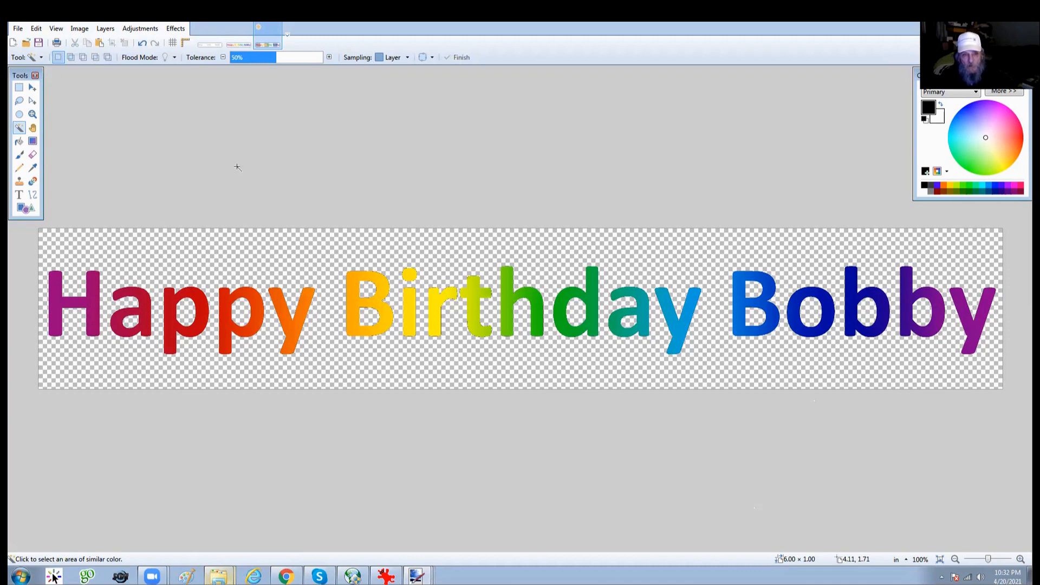
Save the transparent greeting over the existing PNG, keeping the Auto-detect bit depth.
left_click(18, 29)
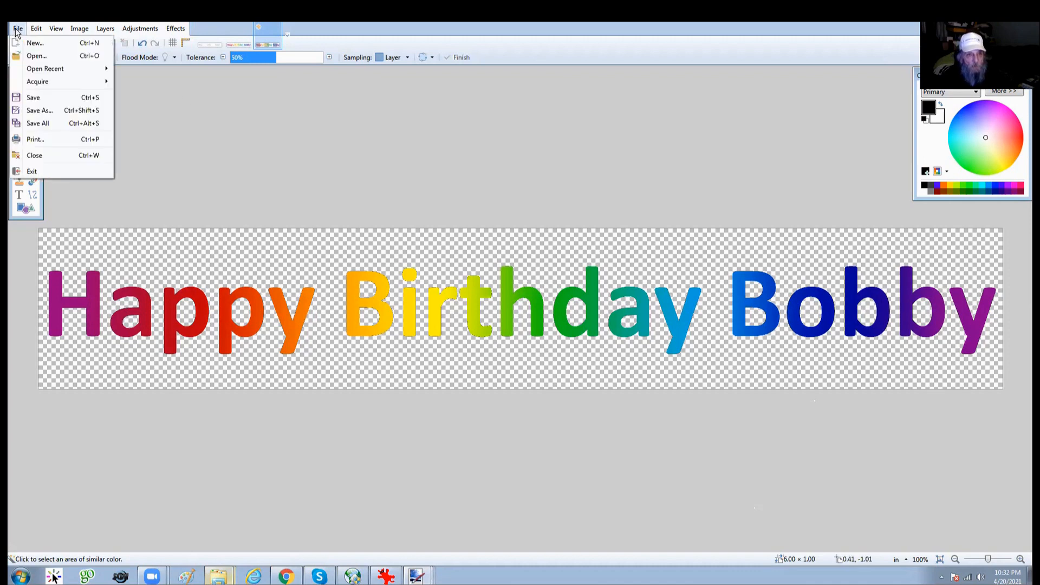
left_click(31, 99)
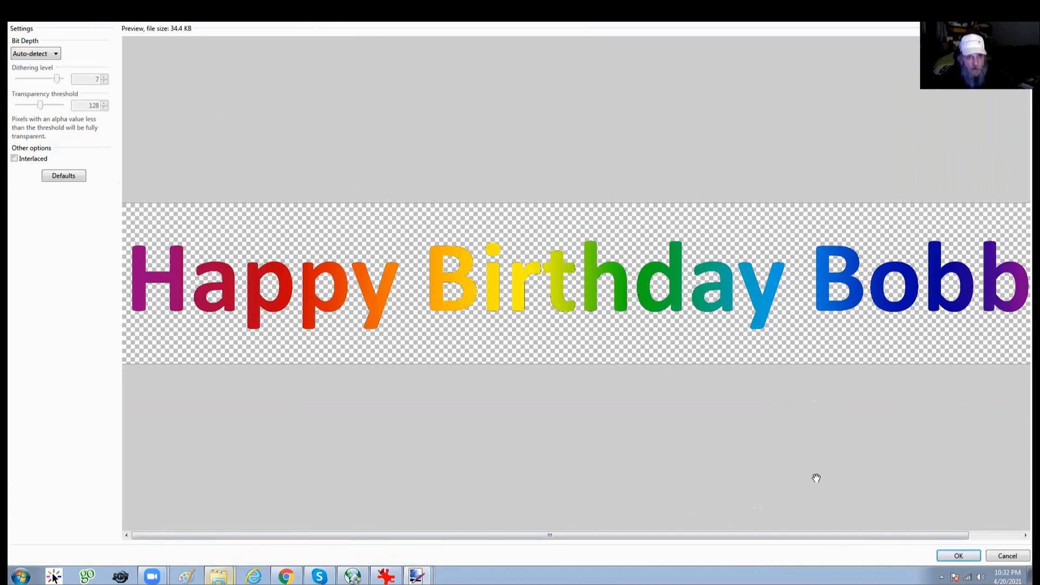
left_click(959, 556)
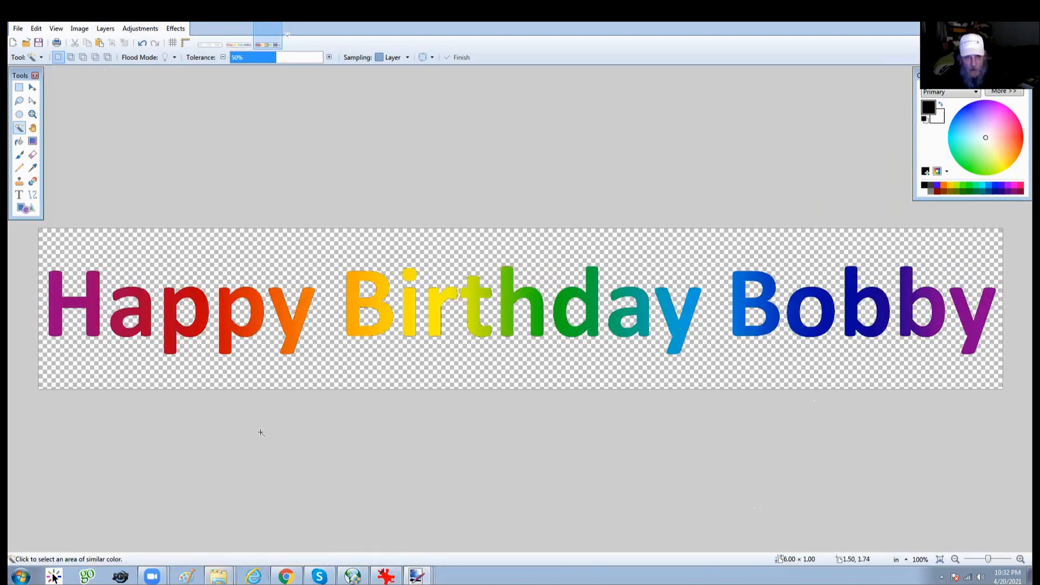
Open TEXT2olors.png from the 1-Rainbow Text folder in IrfanView to check the saved image.
mouse_move(218, 575)
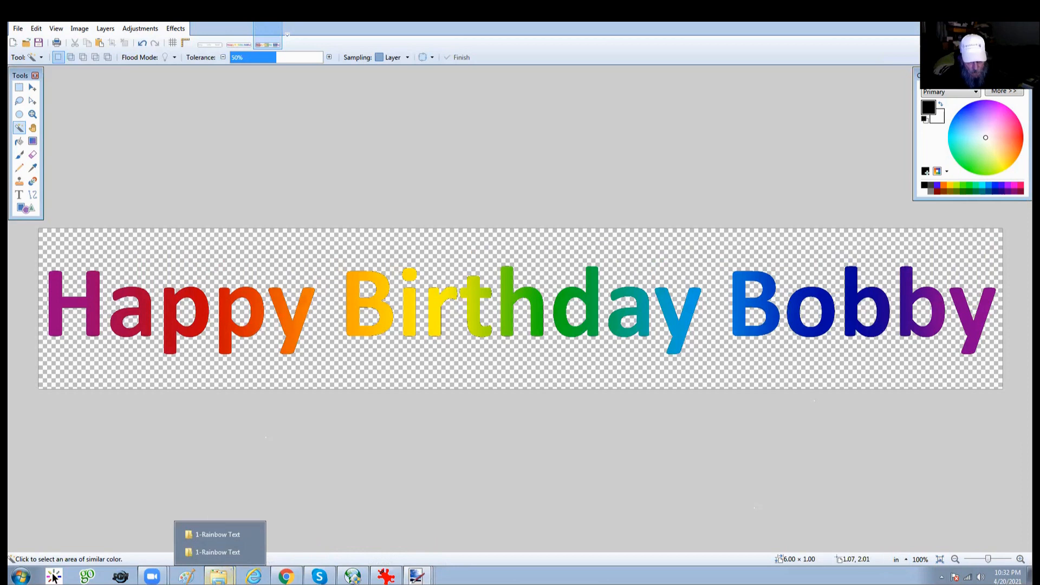
left_click(217, 552)
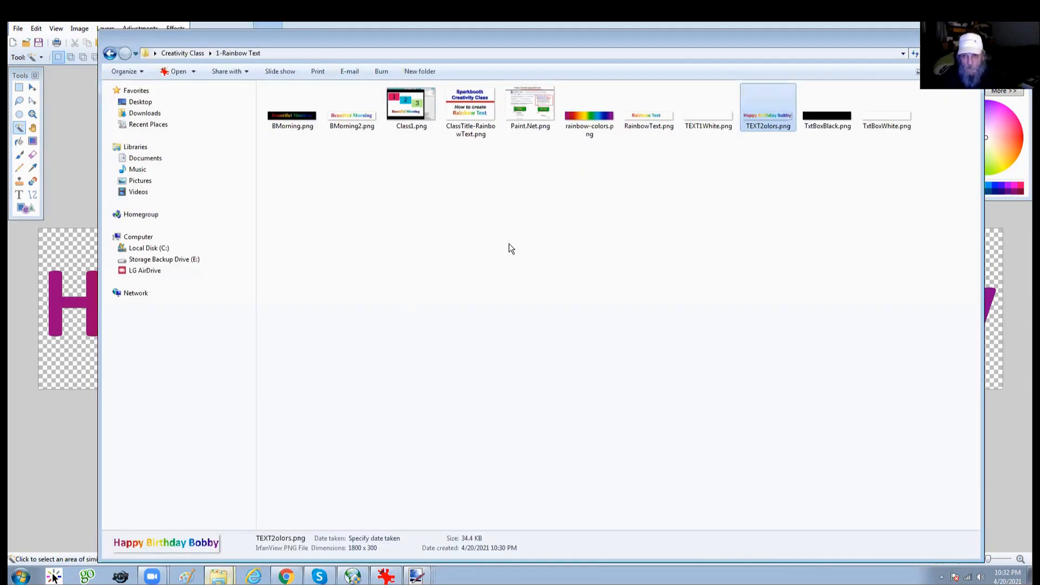
double_click(765, 120)
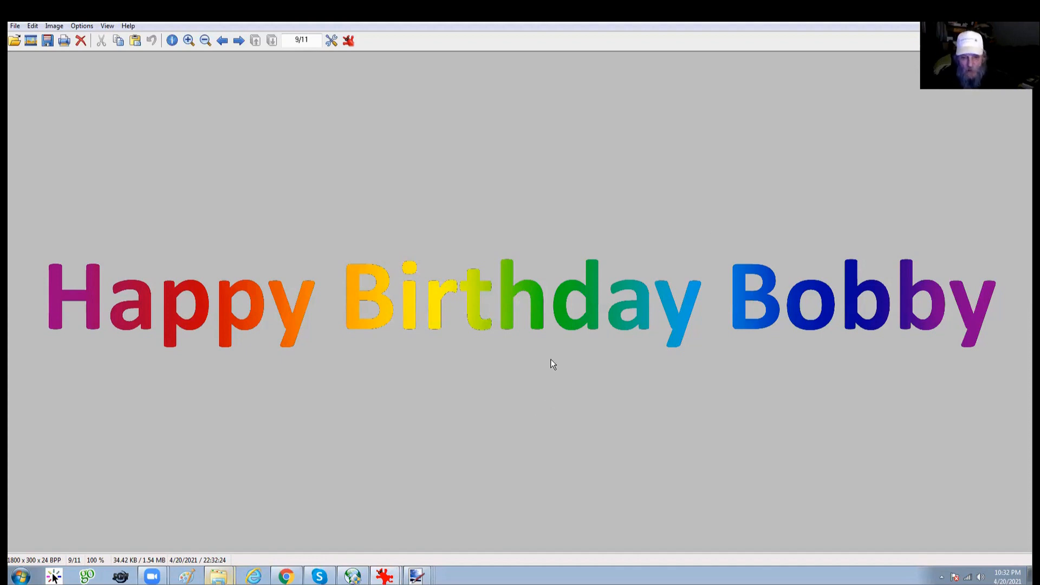
Close all open paint.net windows.
mouse_move(384, 575)
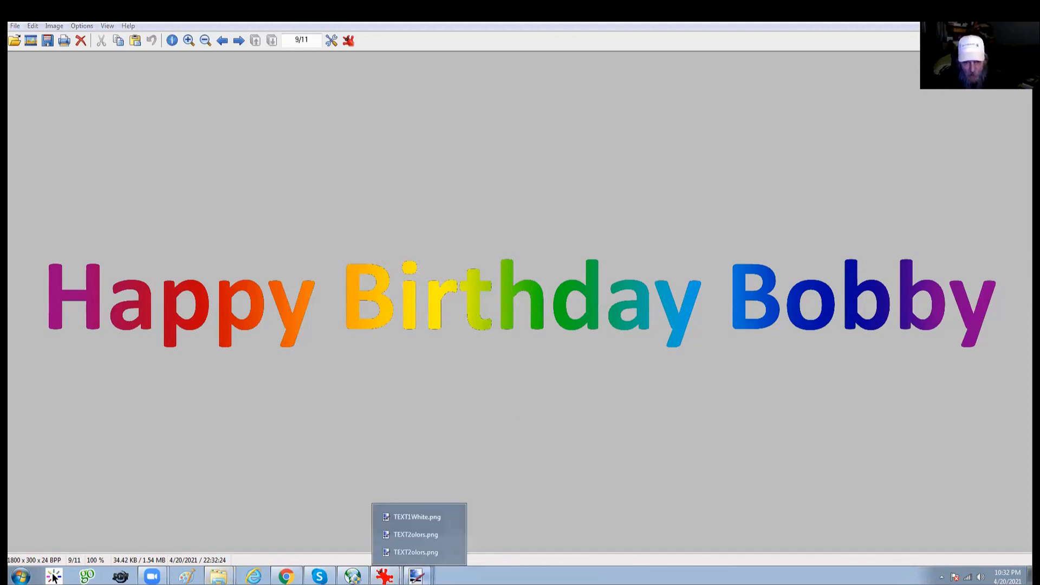
right_click(417, 576)
left_click(409, 557)
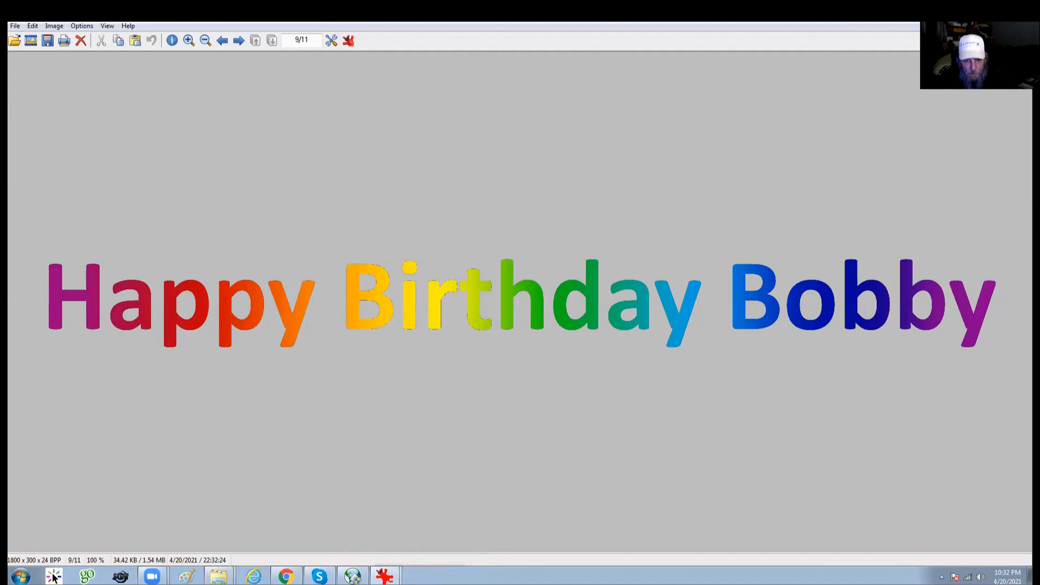
Show the desktop and launch Sparkbooth 7.
mouse_move(384, 575)
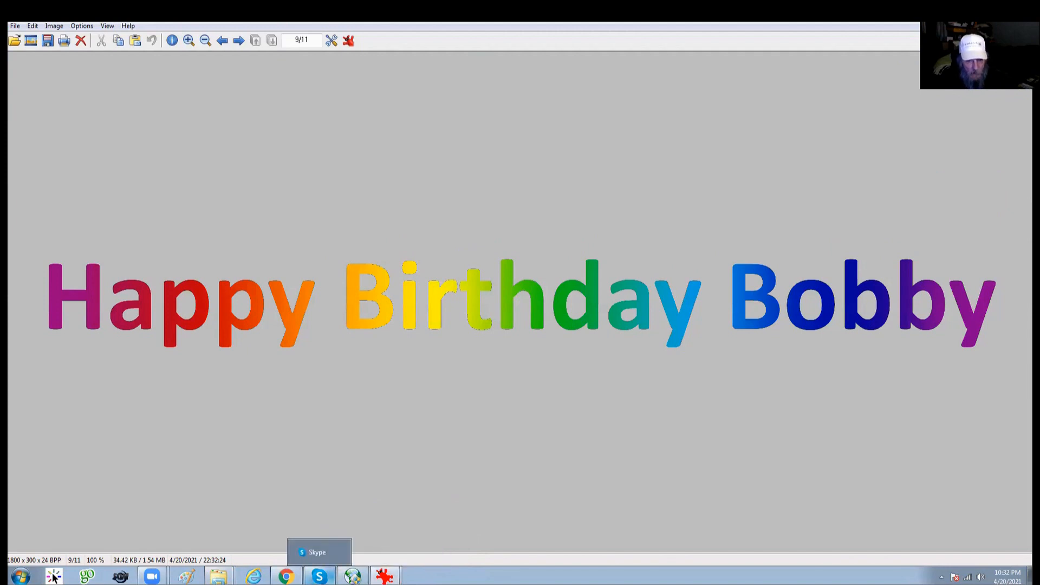
mouse_move(353, 575)
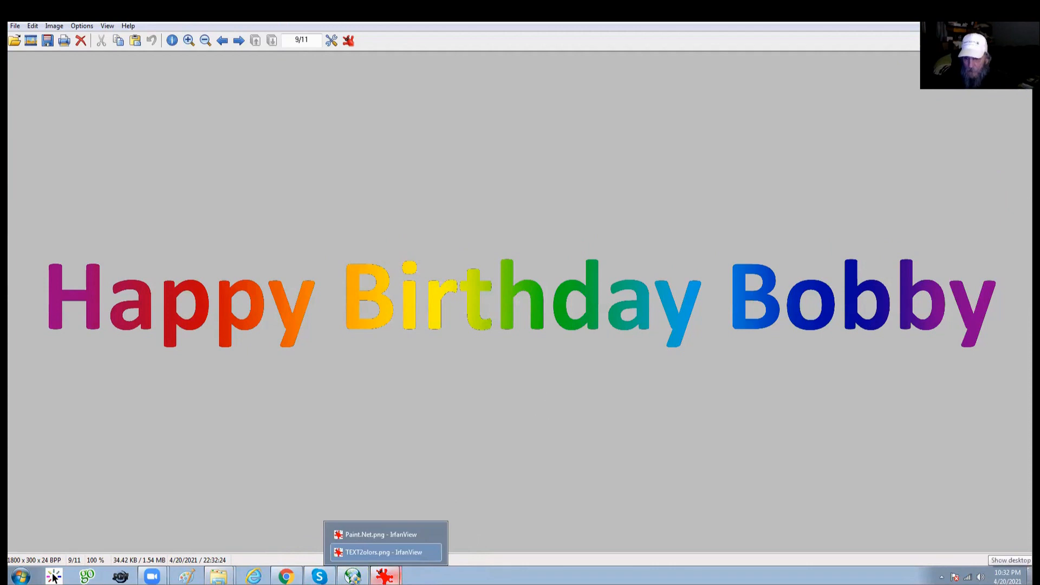
left_click(1030, 575)
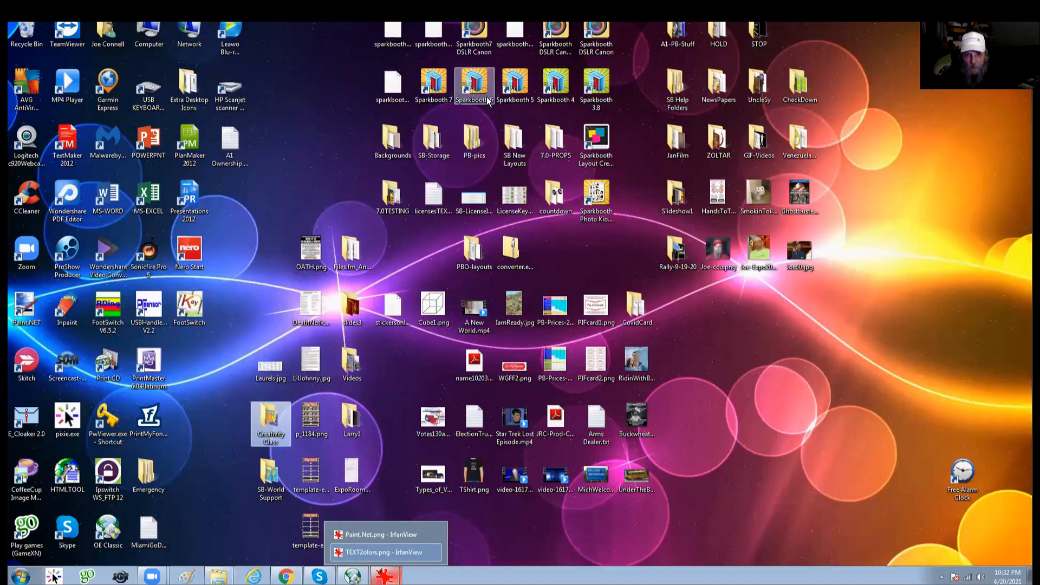
left_click(439, 97)
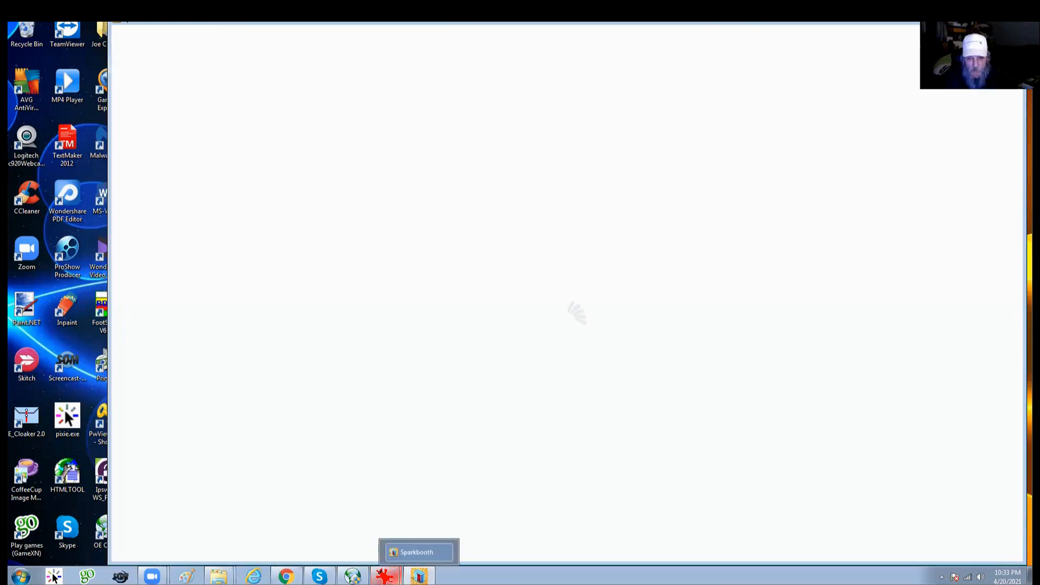
Close all IrfanView windows while Sparkbooth loads.
right_click(385, 575)
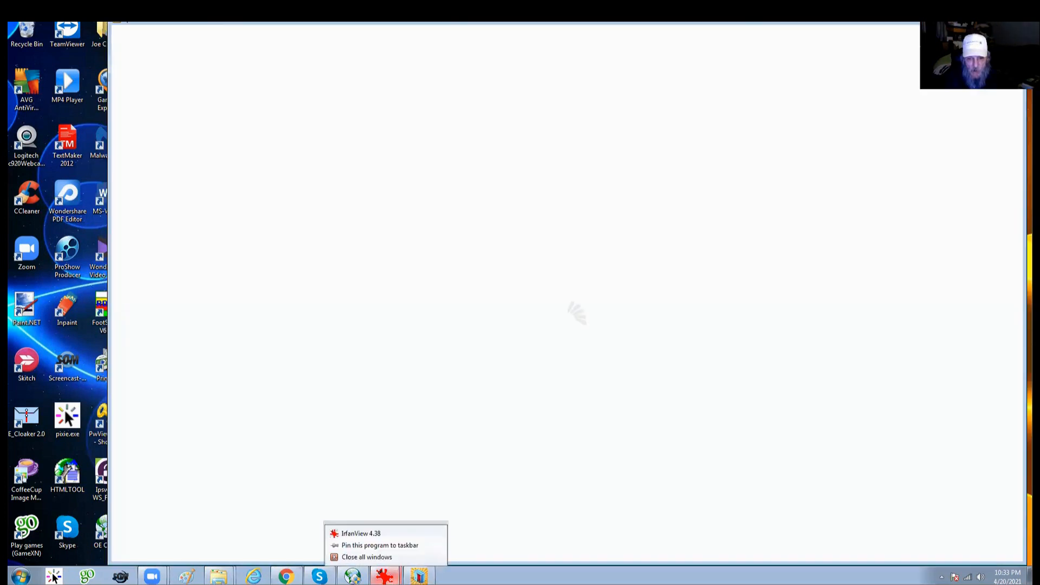
left_click(373, 559)
mouse_move(386, 577)
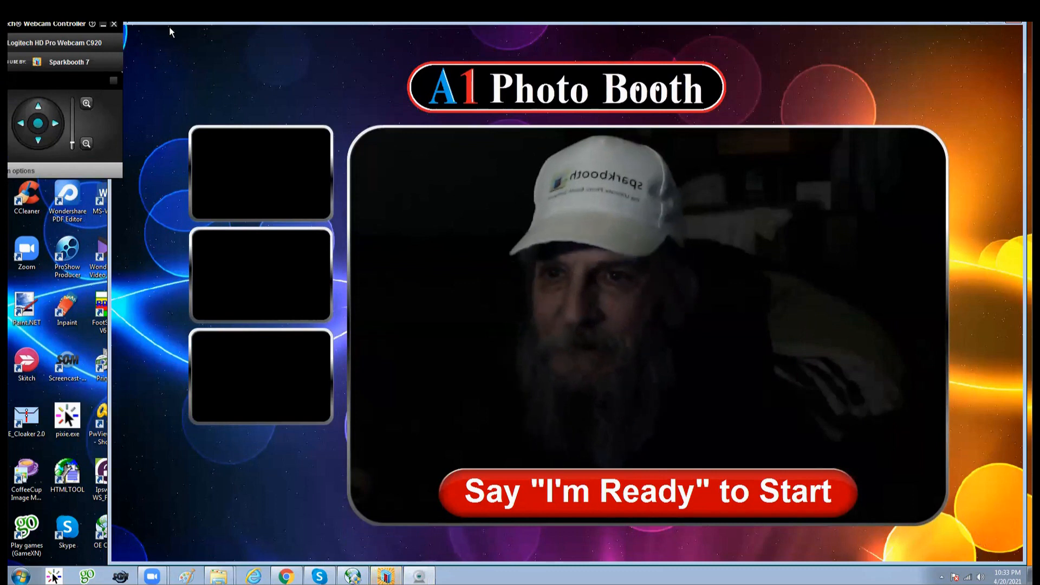
Open Sparkbooth's photo layout editor and insert TEXT2olors.png from the 1-Rainbow Text folder inside Creativity Class as an image.
left_click(273, 161)
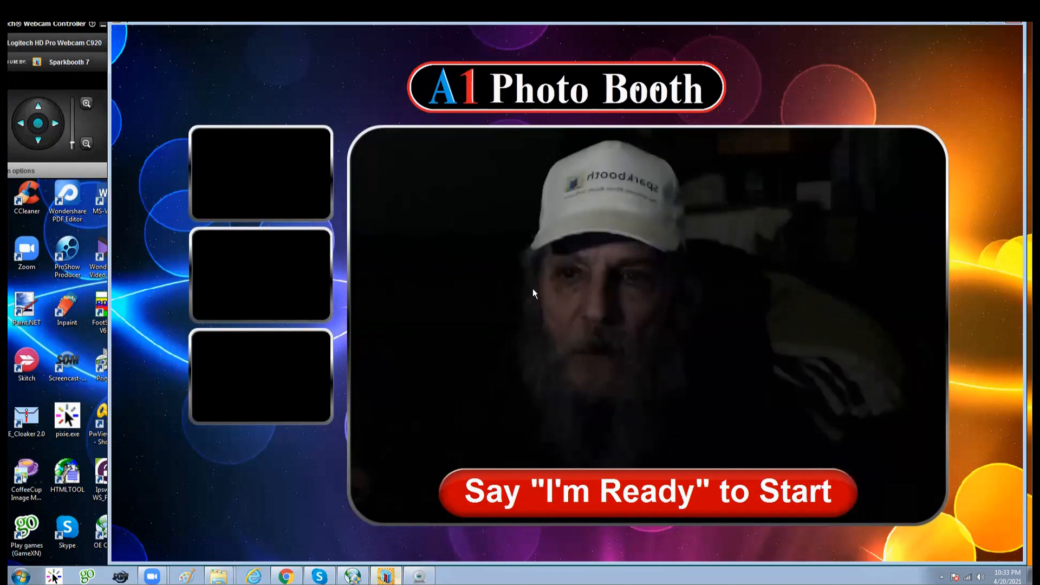
key("ctrl+1")
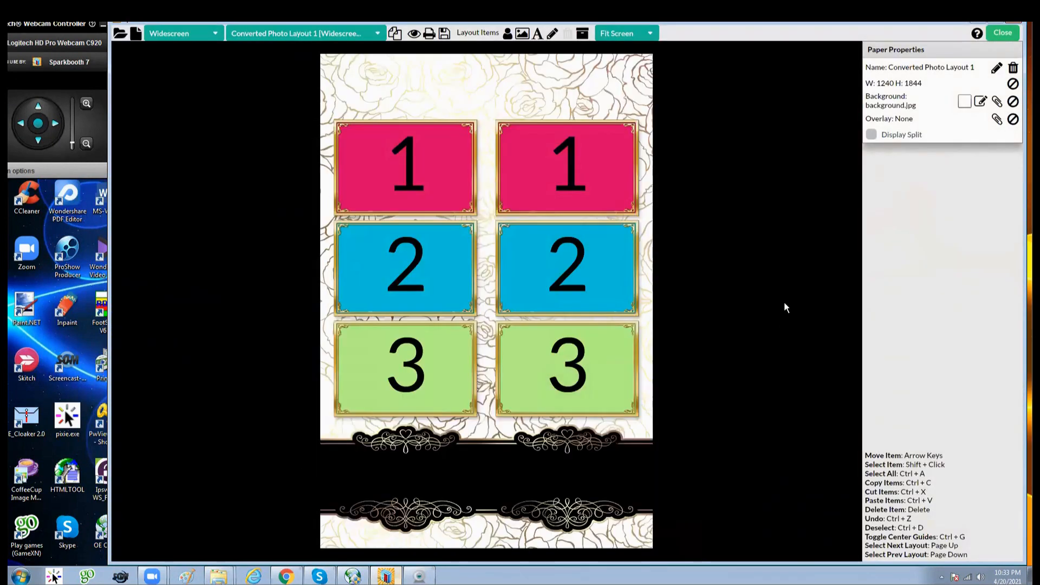
left_click(521, 35)
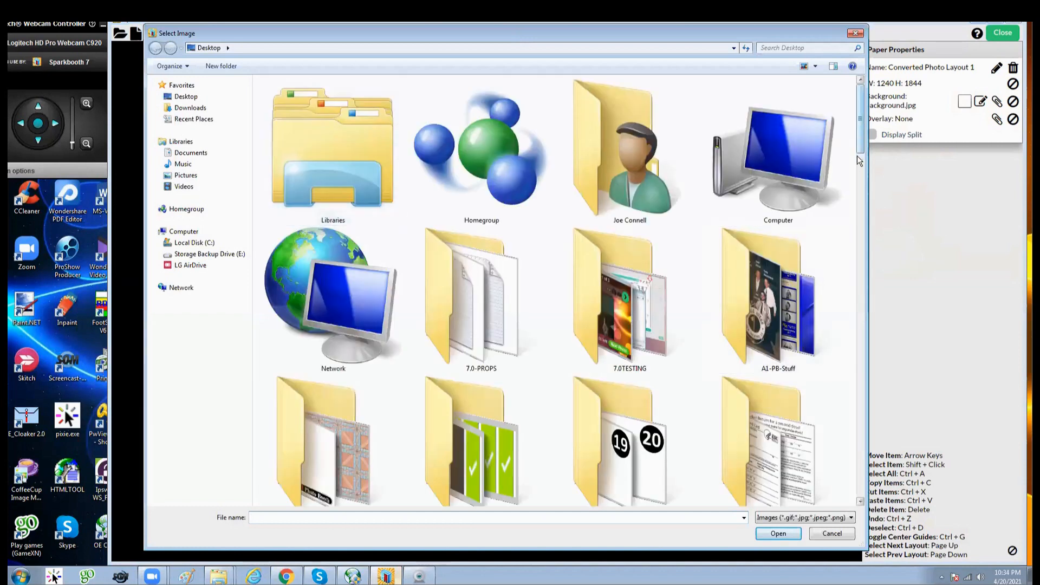
scroll(860, 160, "down", 5)
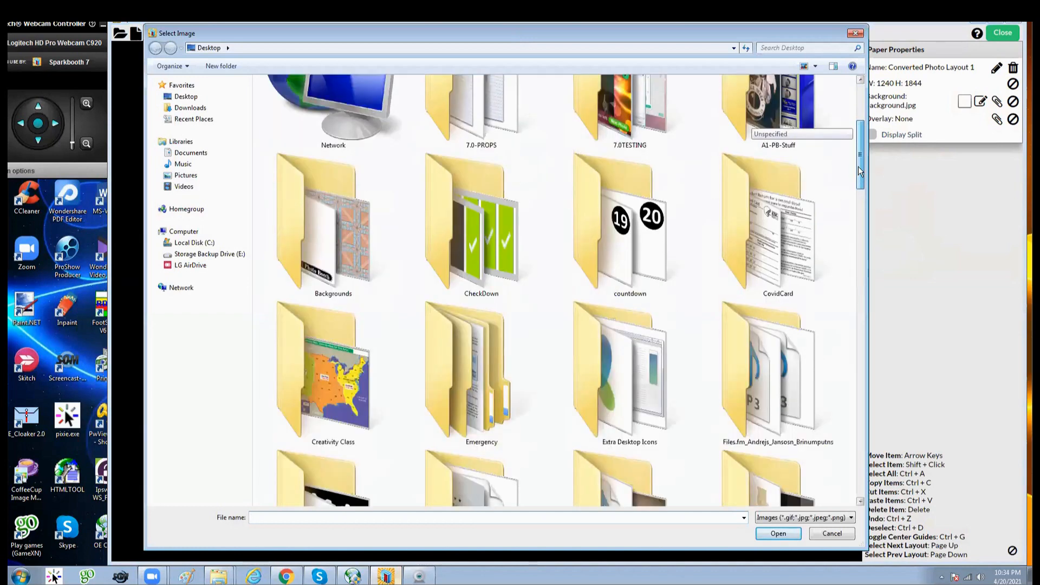
double_click(326, 389)
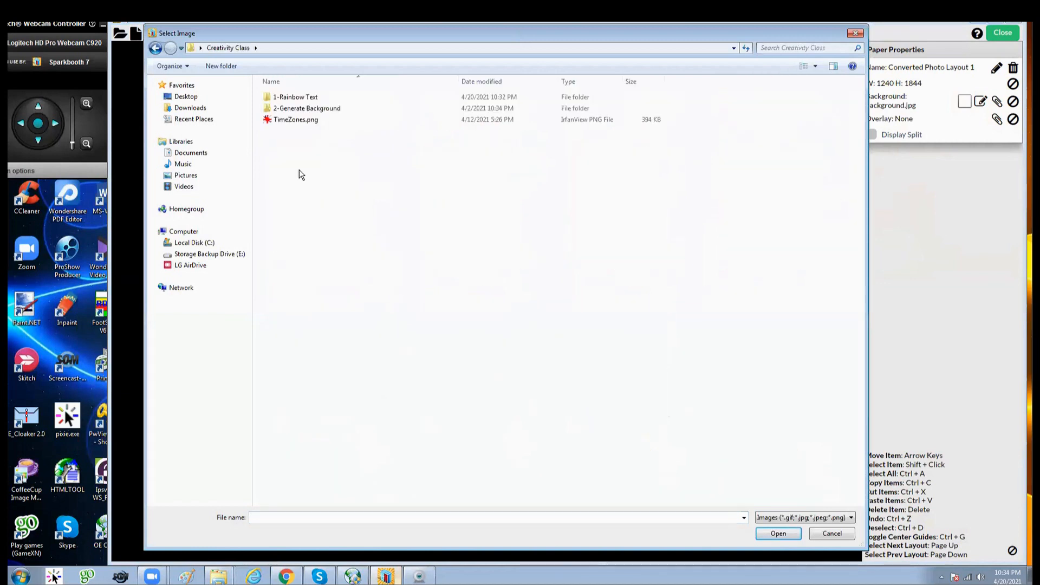
double_click(285, 99)
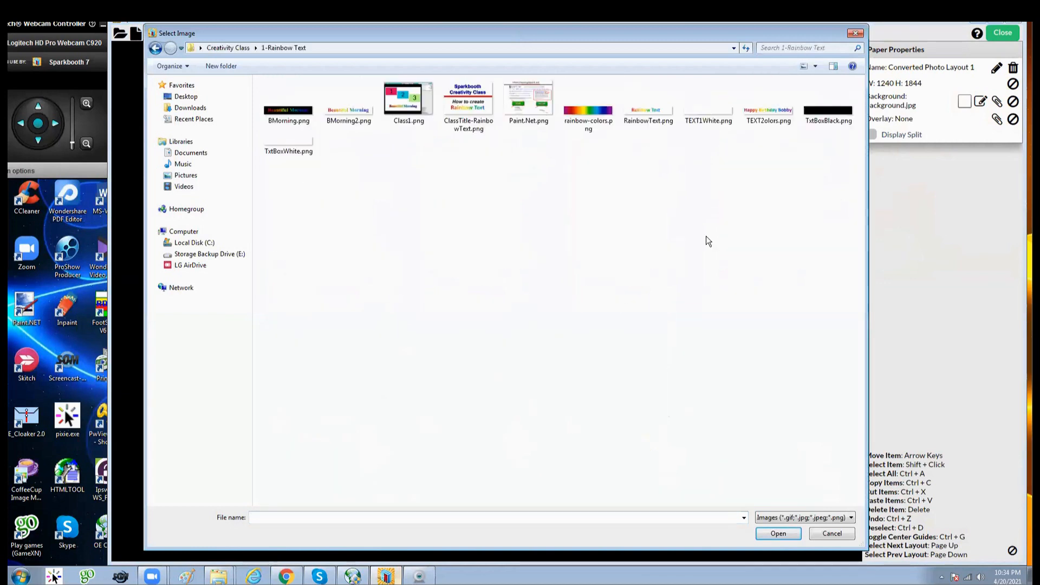
double_click(762, 111)
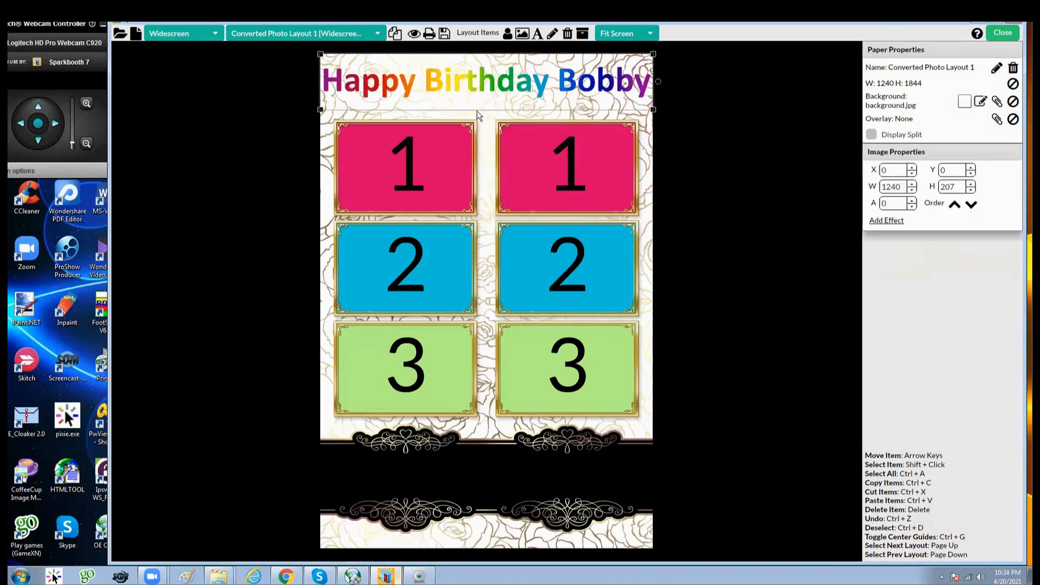
Try the greeting on the black band, shrink it to about 613 × 102, and place it above the first photo column at about X 27, Y 68.
left_click_drag(518, 79, 532, 201)
left_click_drag(531, 96, 535, 486)
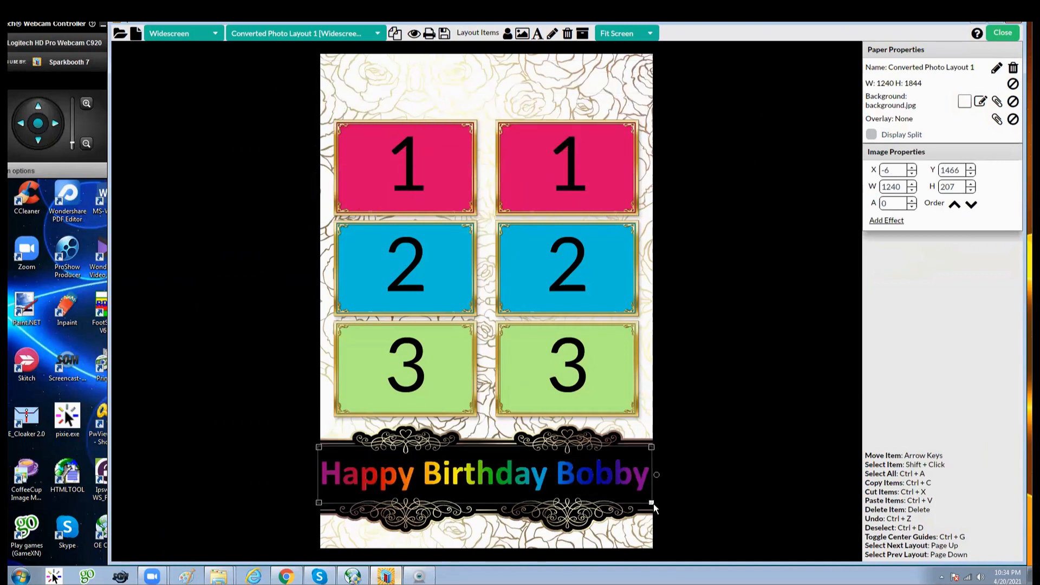
left_click_drag(618, 497, 480, 496)
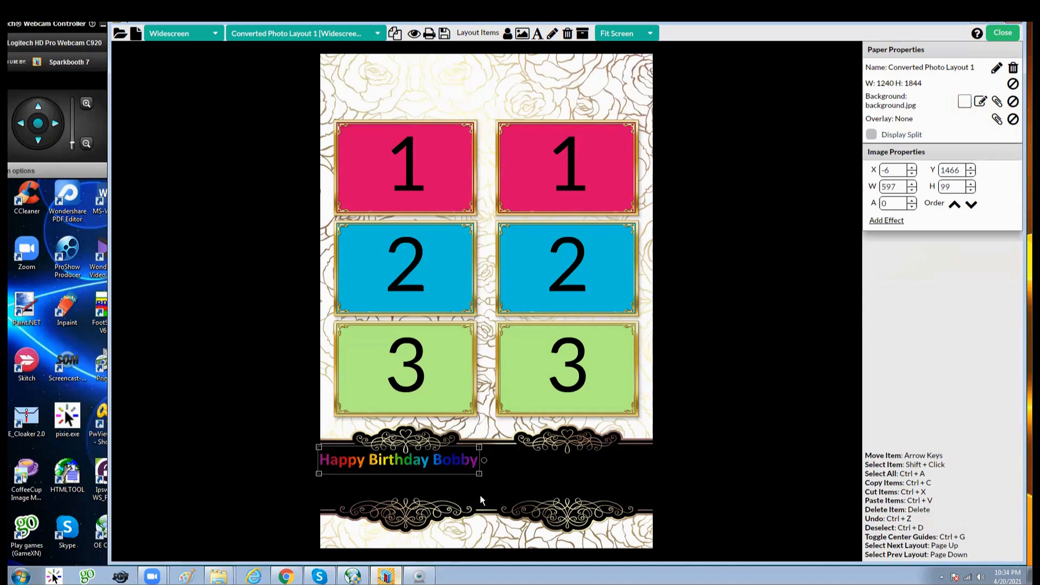
mouse_move(483, 496)
left_mouse_down()
mouse_move(688, 515)
mouse_move(486, 516)
left_mouse_up()
left_click_drag(453, 471, 461, 93)
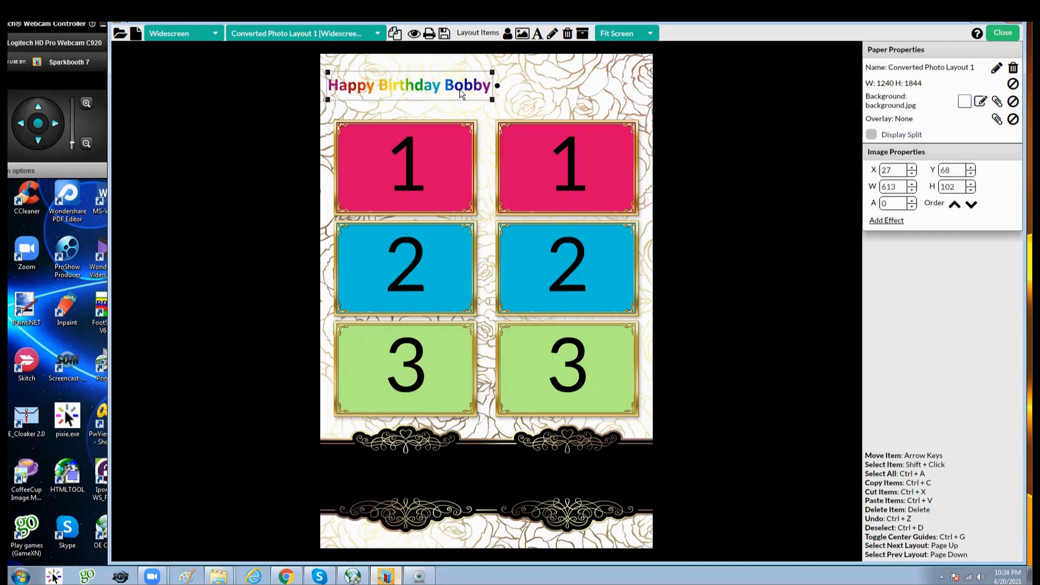
Add a drop shadow to the greeting image and move it to about X 52, Y 99 above the first photo column.
left_click(886, 222)
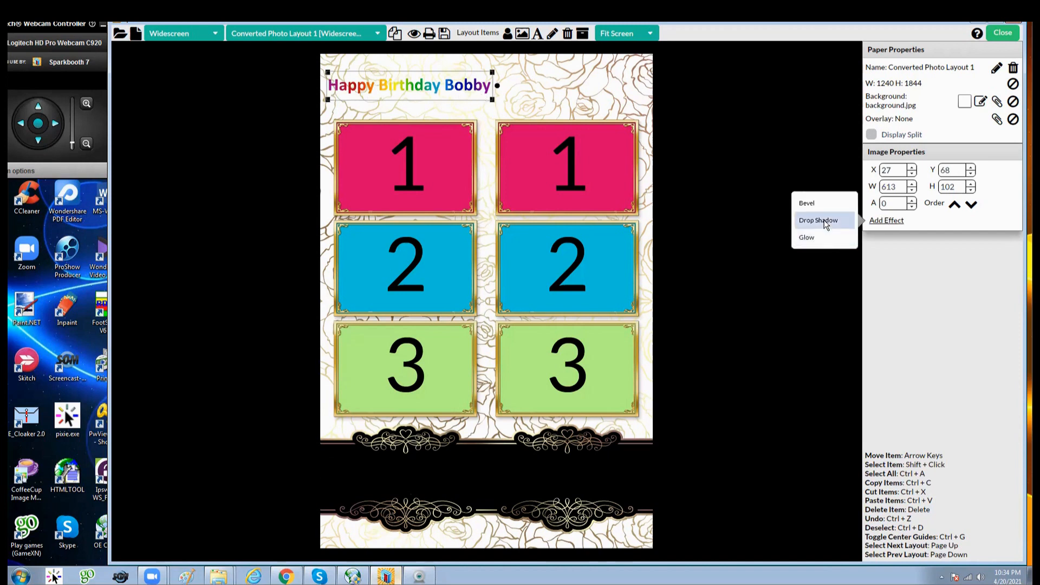
left_click(823, 220)
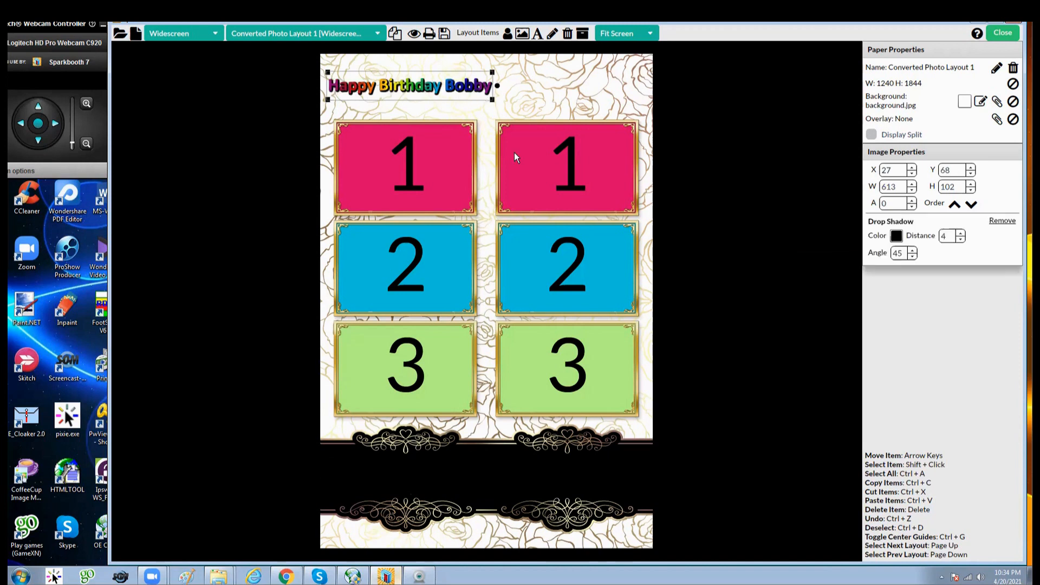
left_click(642, 34)
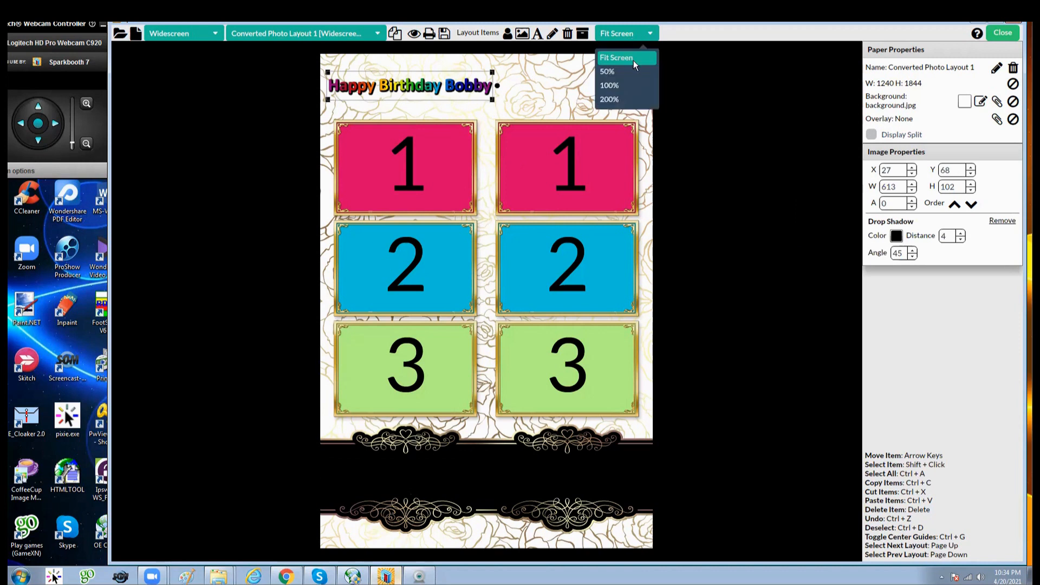
left_click(615, 88)
left_click_drag(365, 113, 375, 122)
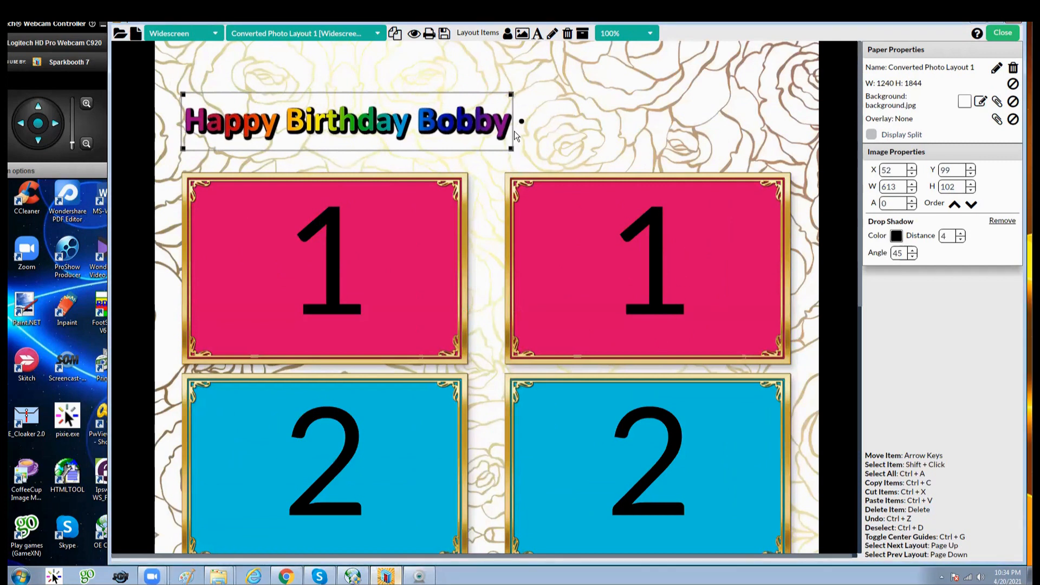
Shrink the greeting to about 510 × 84 and move it down onto the black band at about X 72, Y 1530.
left_click_drag(511, 148, 457, 141)
left_click_drag(346, 120, 388, 366)
scroll(855, 216, "down", 5)
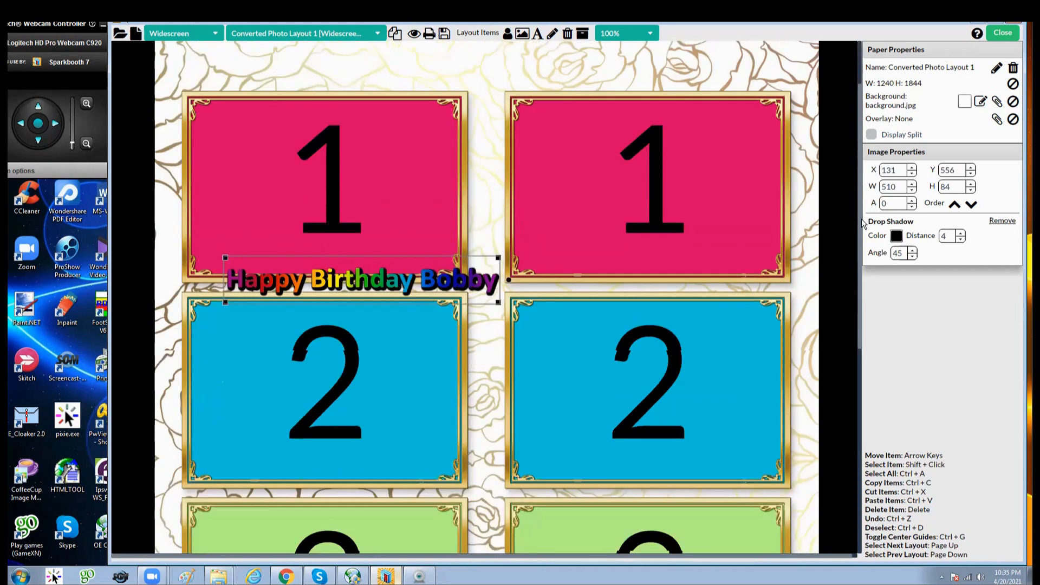
left_click_drag(847, 307, 847, 318)
left_click_drag(449, 88, 448, 447)
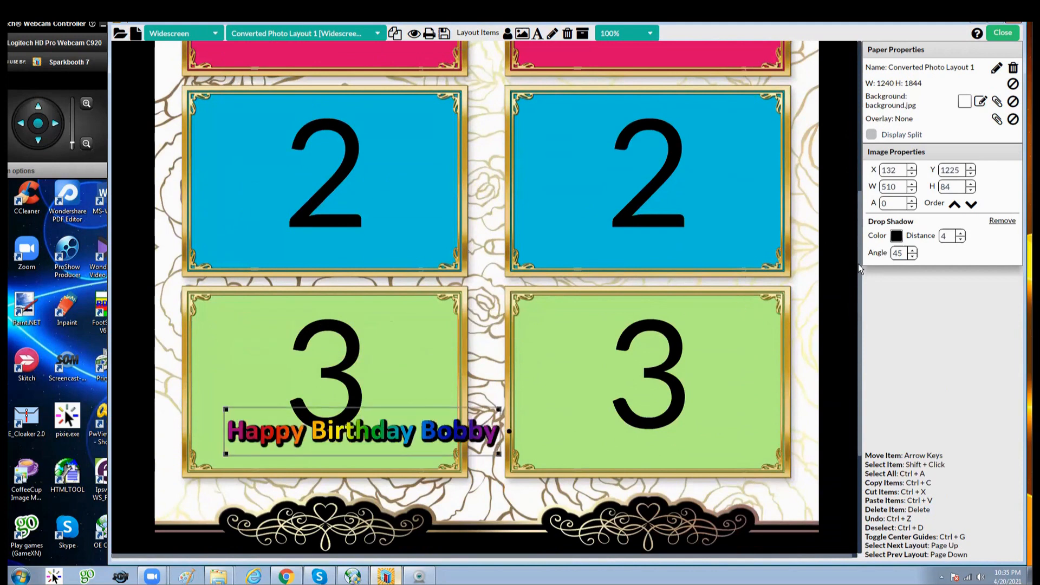
scroll(855, 359, "down", 4)
left_click_drag(453, 257, 423, 416)
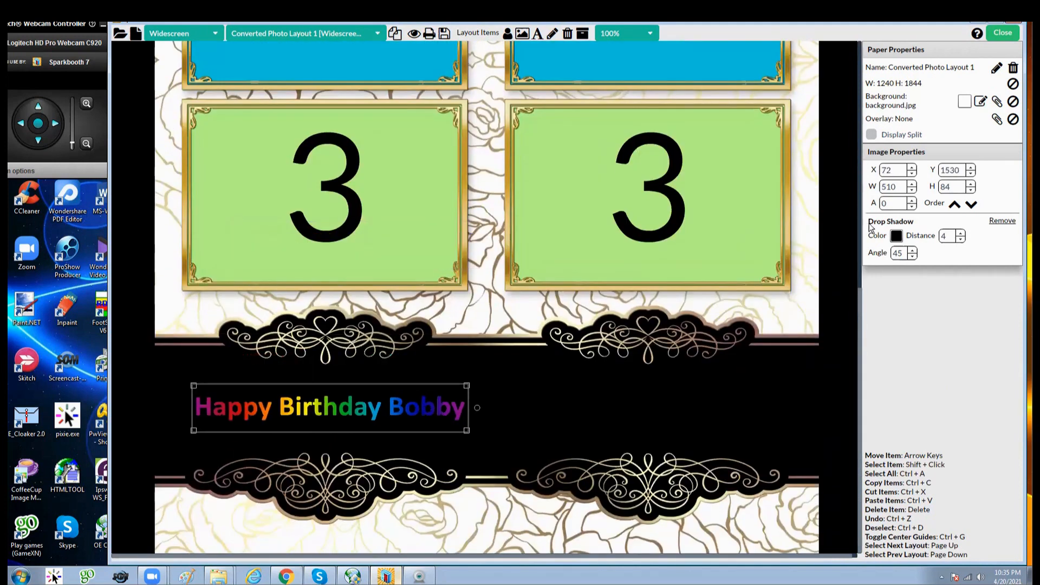
Change the greeting's drop shadow color to white and set the shadow distance to 1.
left_click(896, 235)
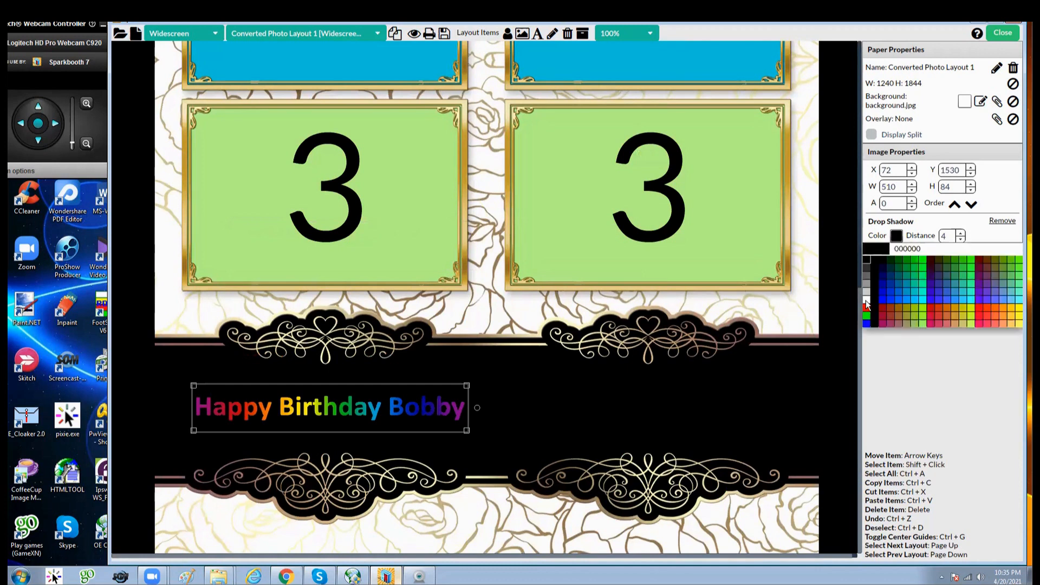
left_click(865, 296)
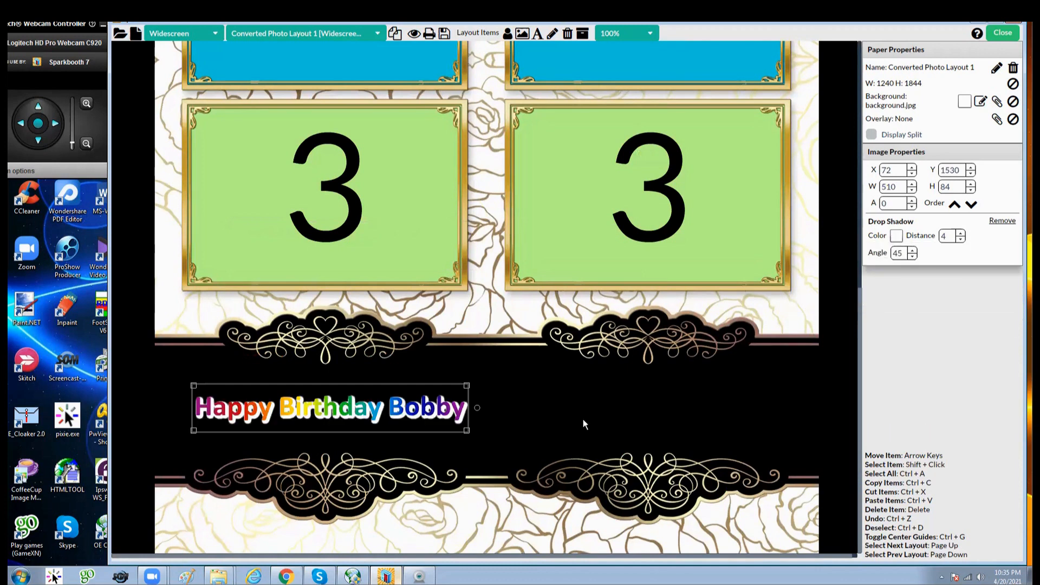
left_click(961, 239)
left_click(961, 239)
left_click(961, 239)
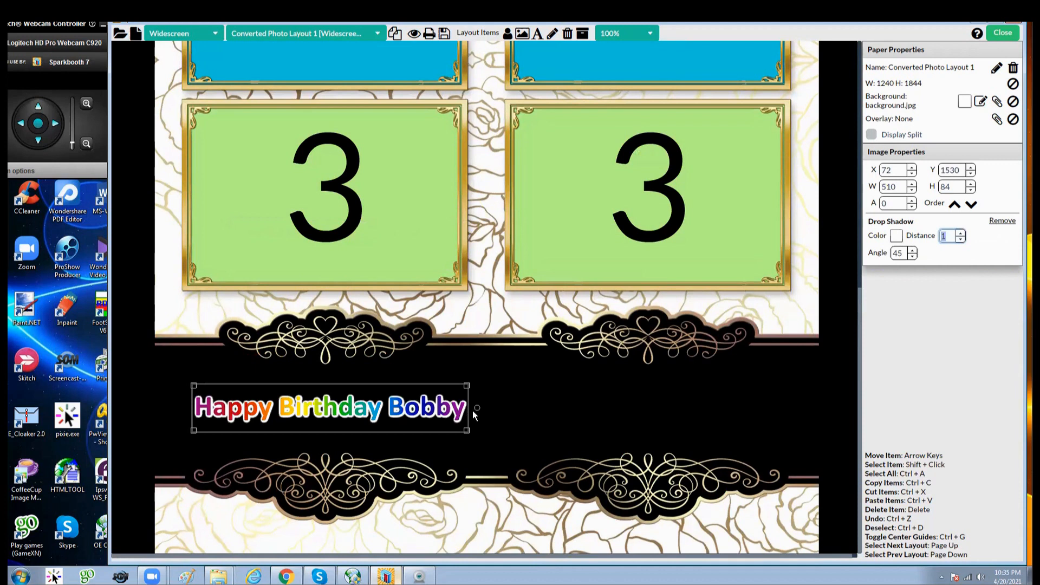
Fine-tune the greeting's position on the black band to about X 83, Y 1529, and close the layout editor.
left_click_drag(254, 442, 435, 410)
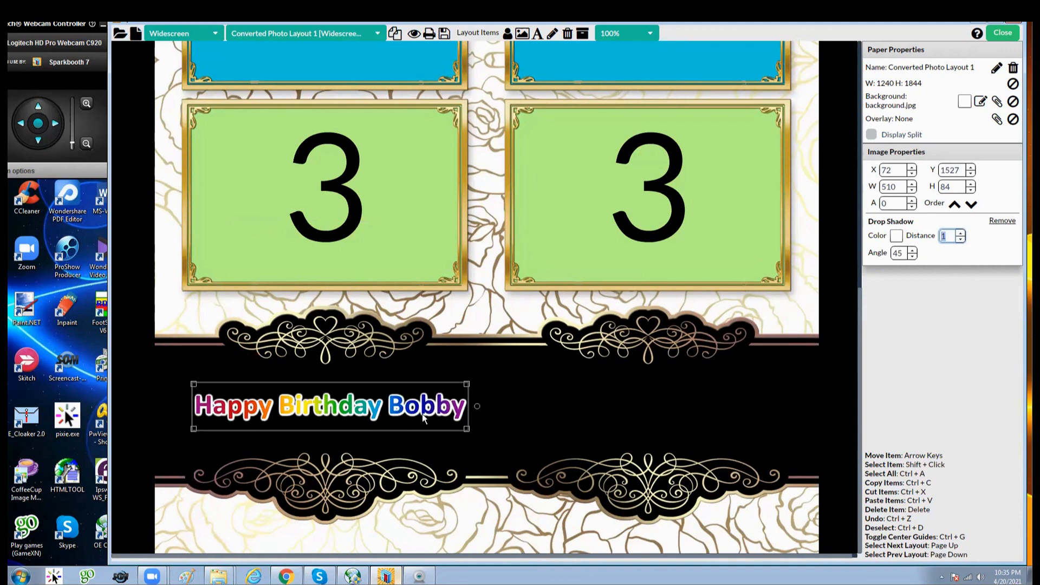
mouse_move(427, 417)
left_mouse_down()
mouse_move(622, 396)
mouse_move(598, 410)
mouse_move(398, 413)
mouse_move(428, 412)
left_mouse_up()
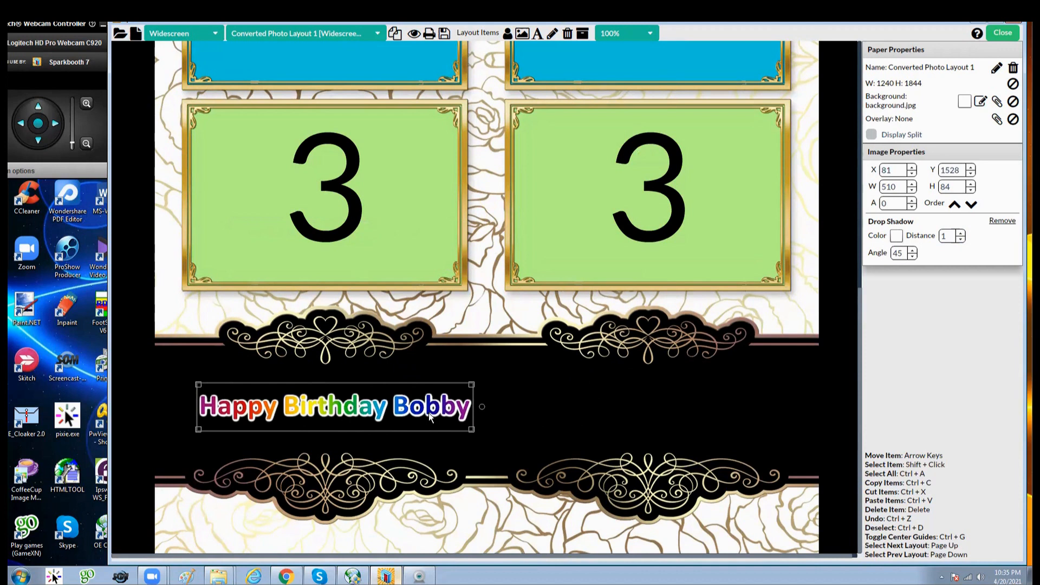
left_click_drag(428, 413, 430, 413)
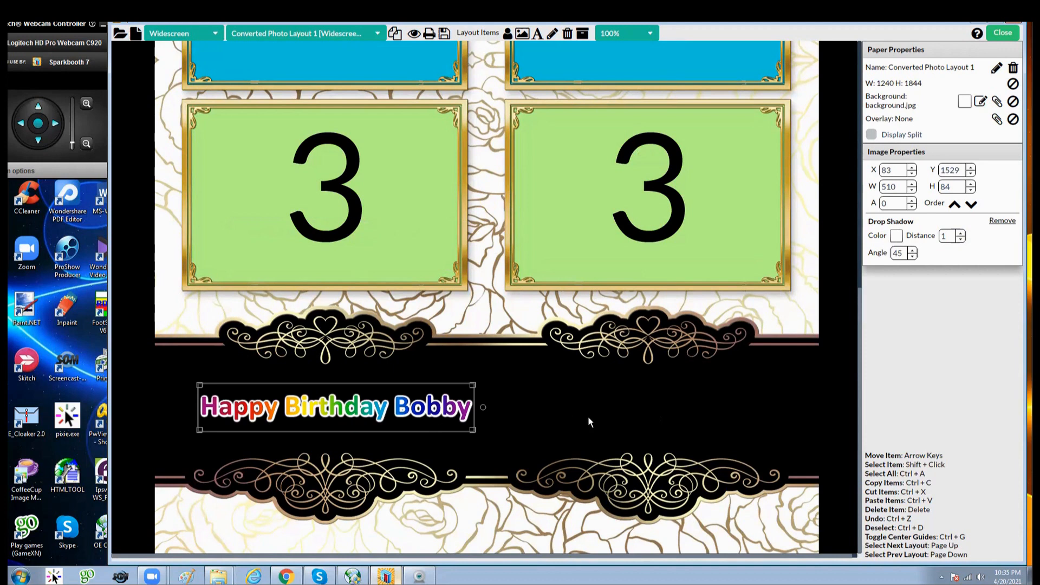
left_click(652, 34)
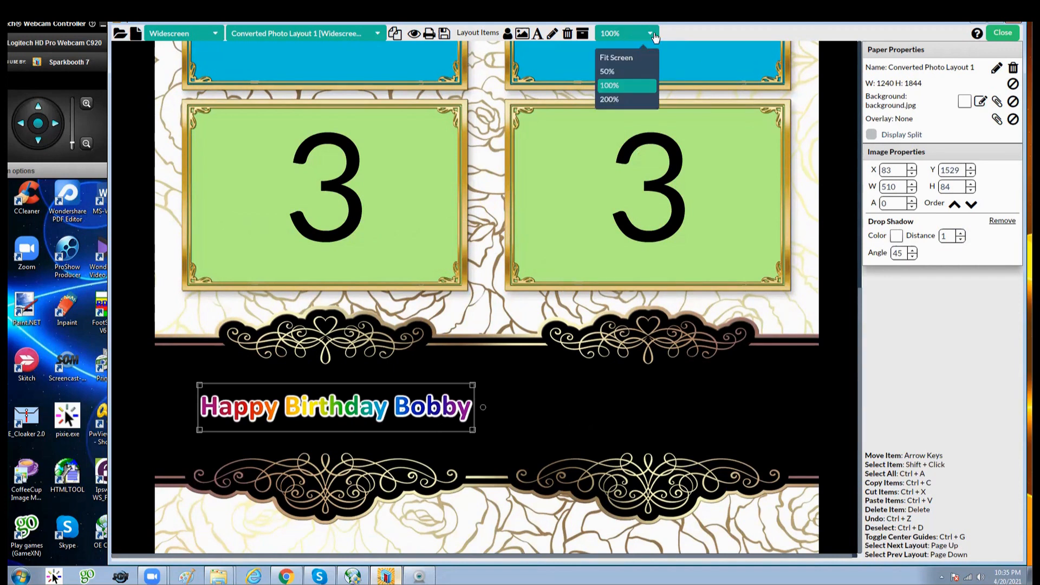
left_click(624, 58)
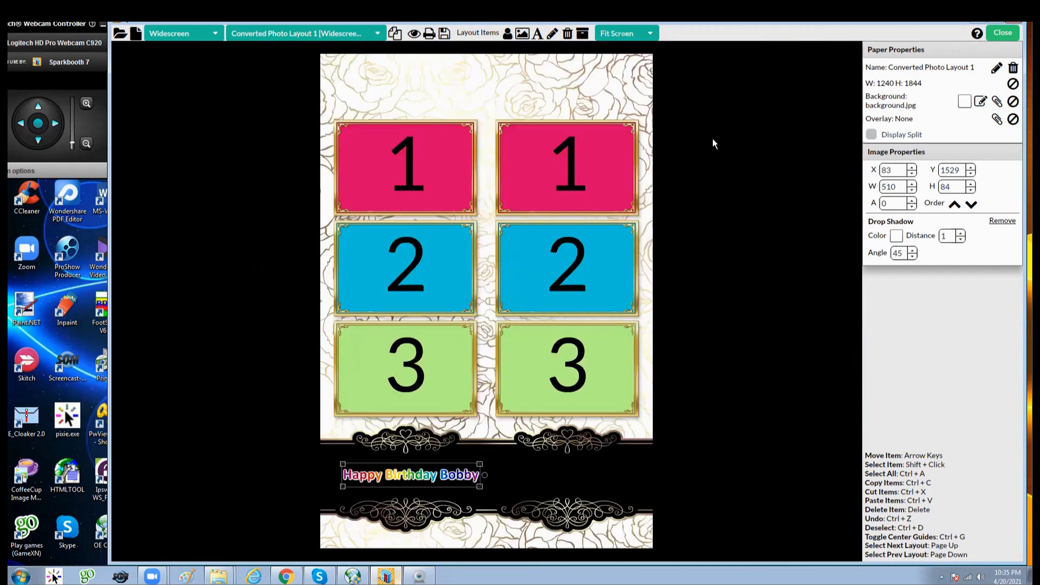
left_click(1003, 34)
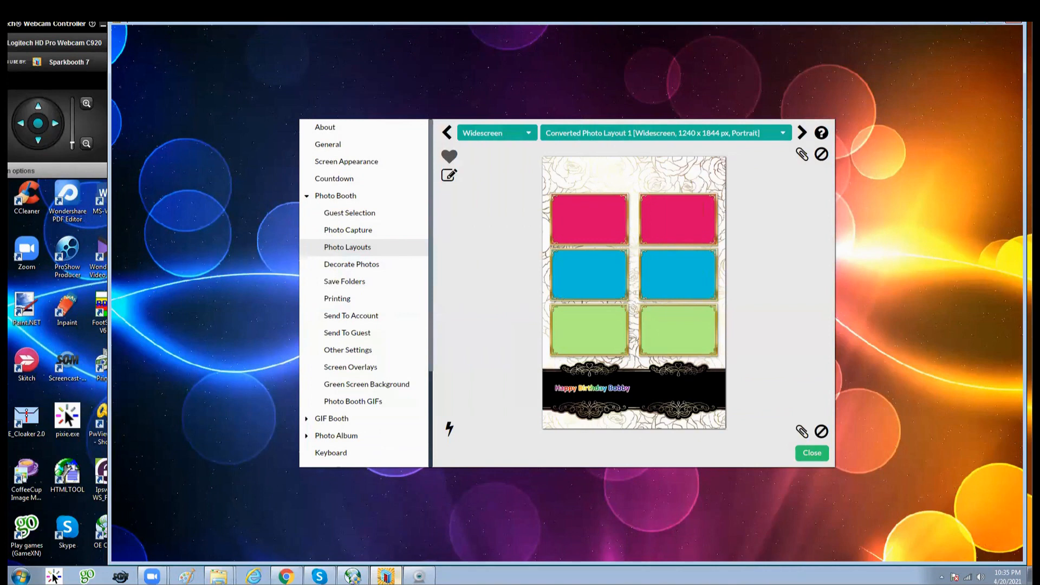
Minimize Sparkbooth and open ClassTitle-Create Background.png from the 2-Generate Background folder inside Creativity Class.
left_click(975, 28)
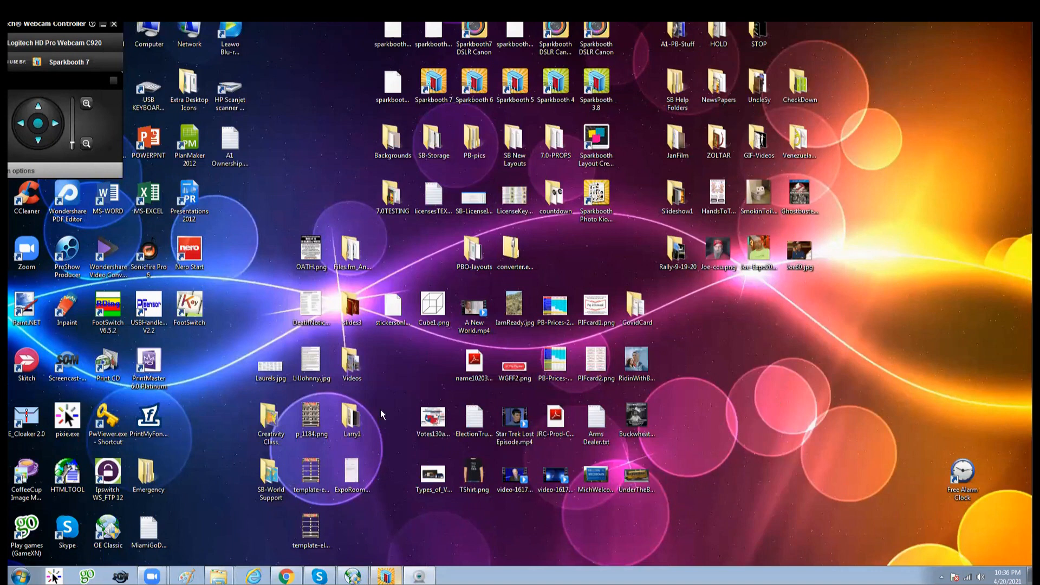
mouse_move(351, 574)
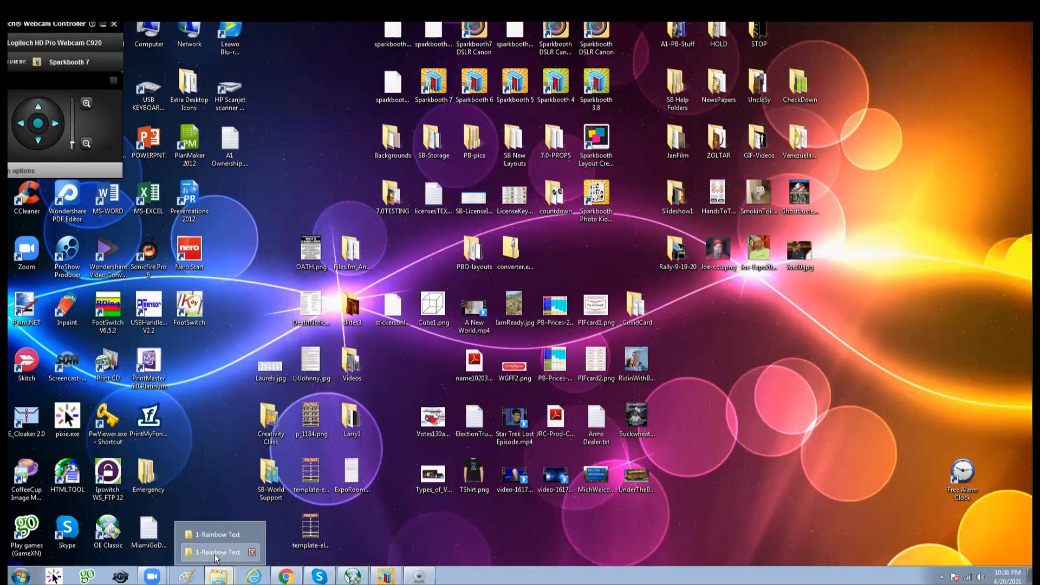
left_click(254, 553)
left_click(186, 52)
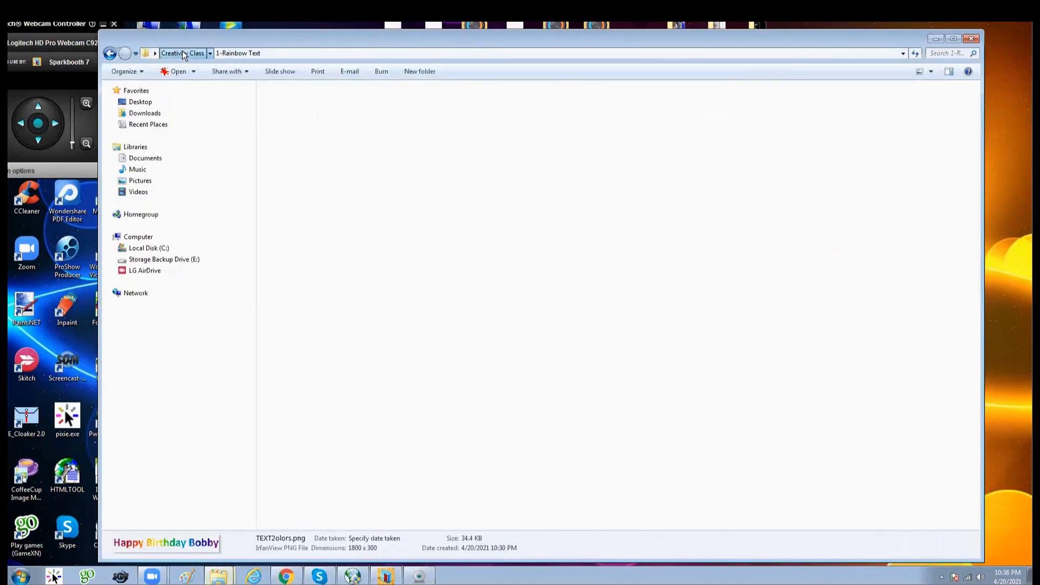
left_click(323, 113)
left_click(333, 114)
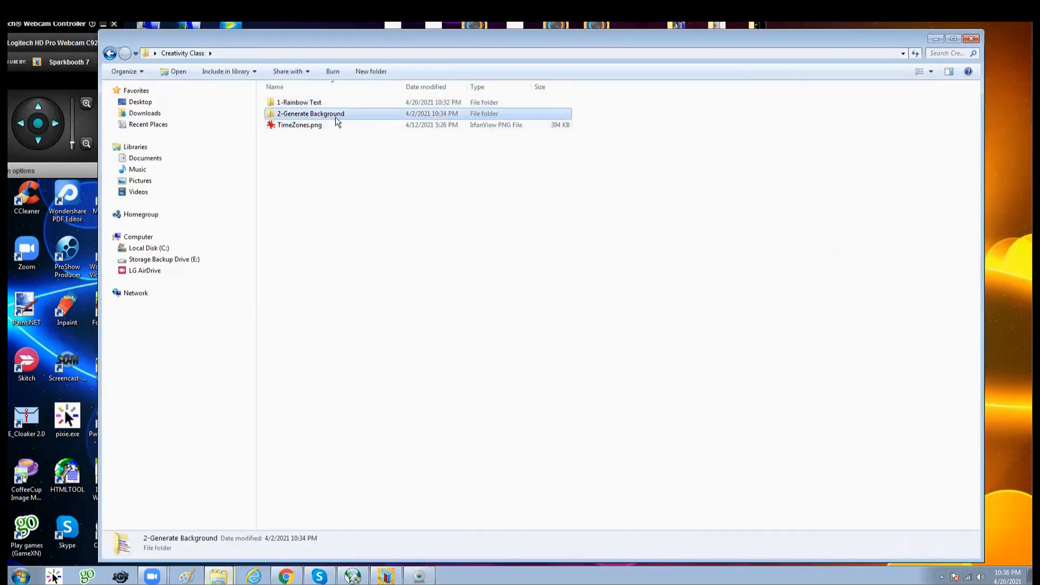
double_click(333, 114)
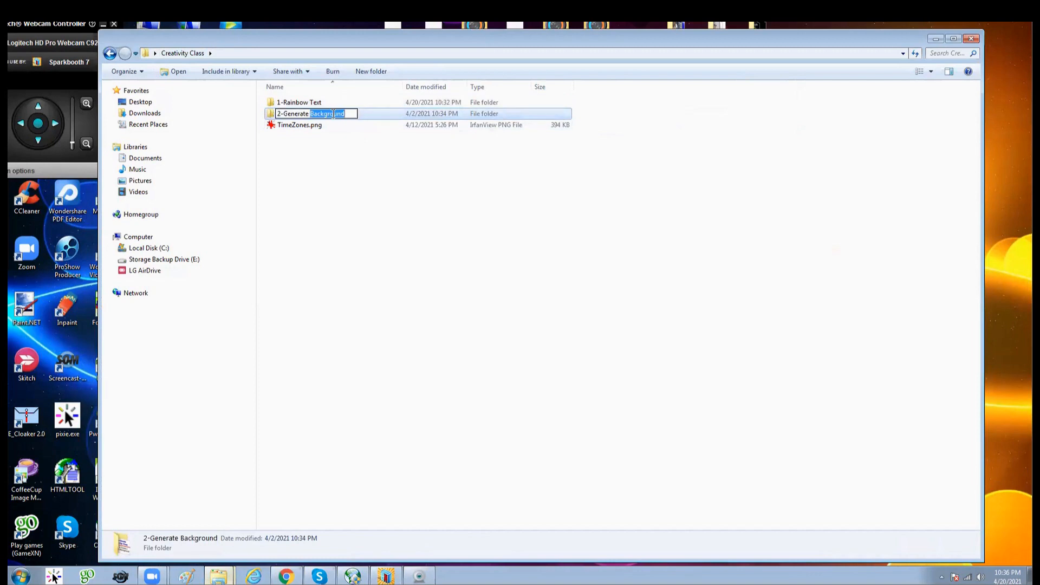
left_click(357, 169)
double_click(327, 114)
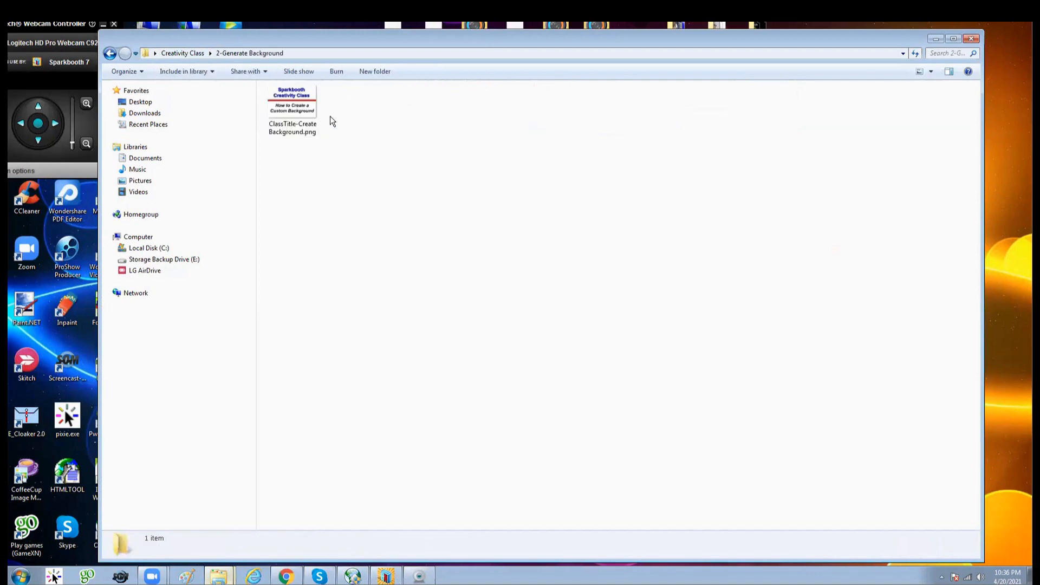
double_click(285, 106)
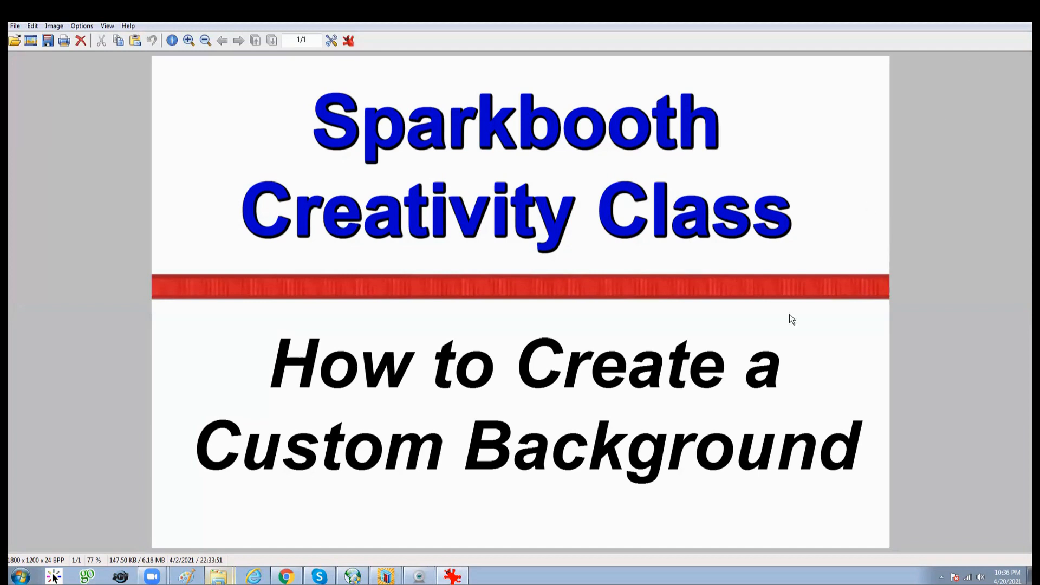
Switch back to Sparkbooth and reopen Converted Photo Layout 1 in the layout editor.
right_click(452, 576)
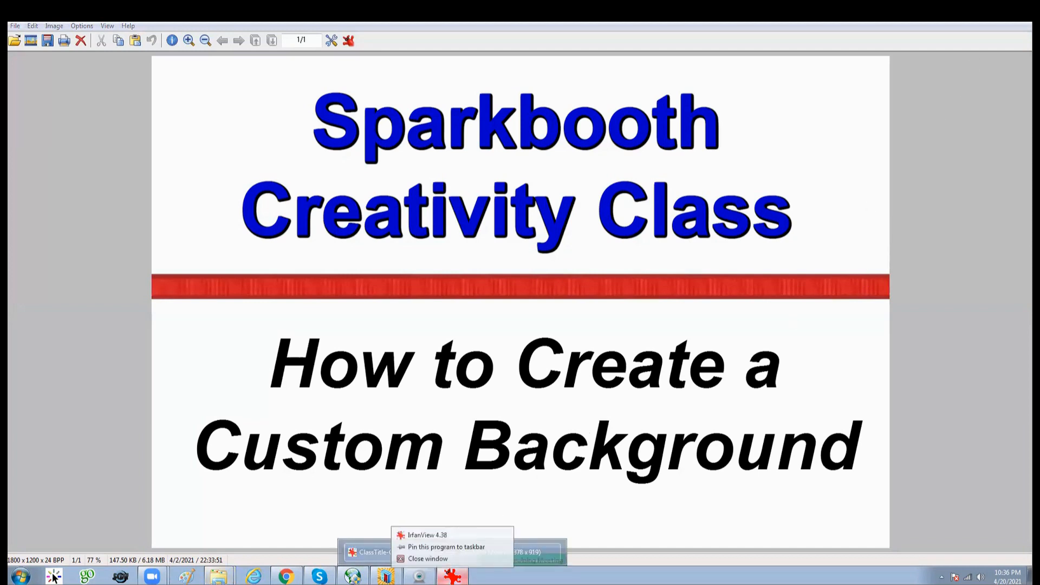
left_click(430, 533)
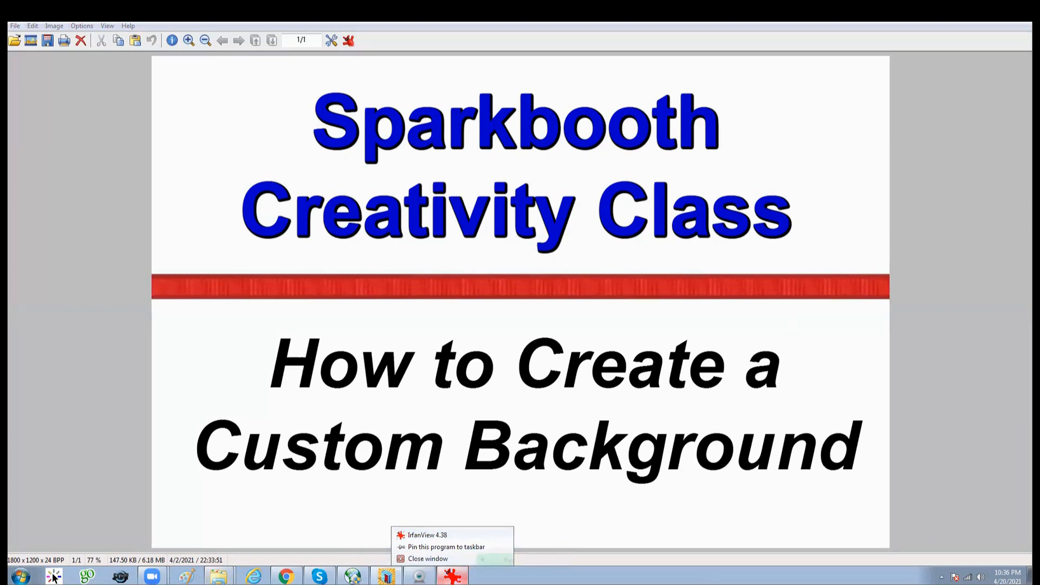
left_click(386, 575)
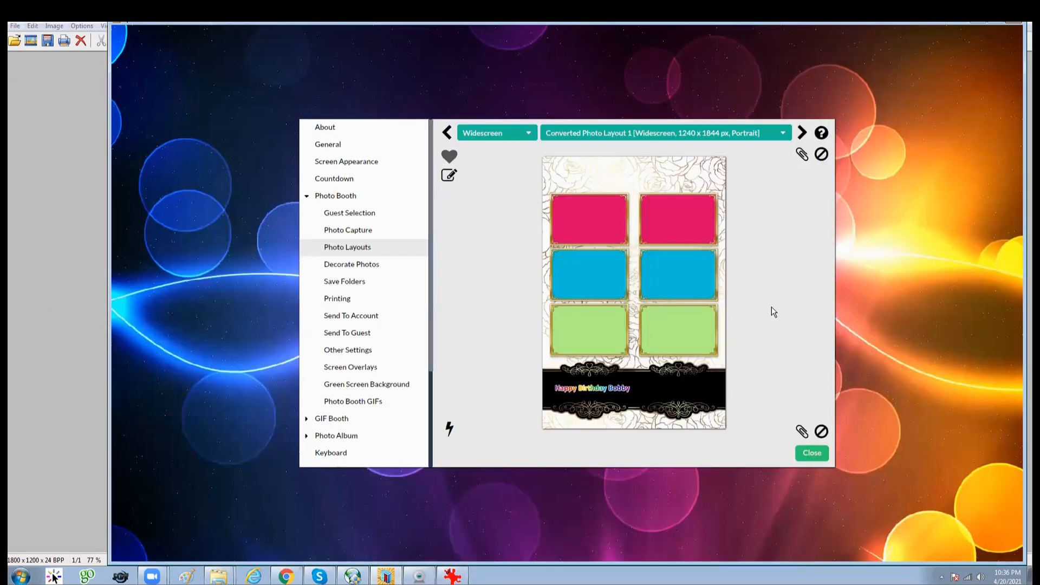
left_click(449, 177)
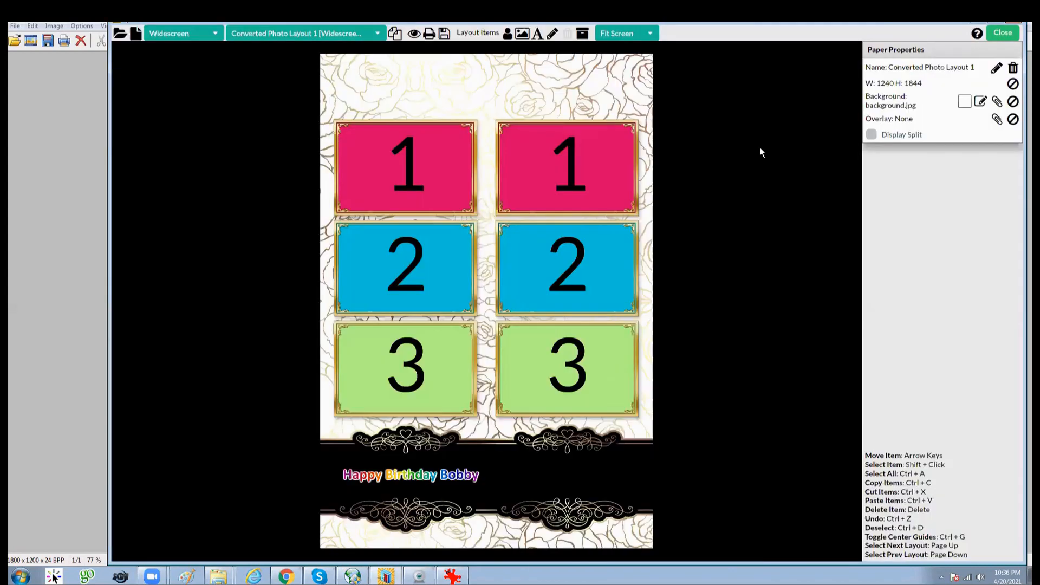
Remove the layout's background image and delete the 1240 × 1844 overlay image holding the gold photo frames.
left_click(1012, 101)
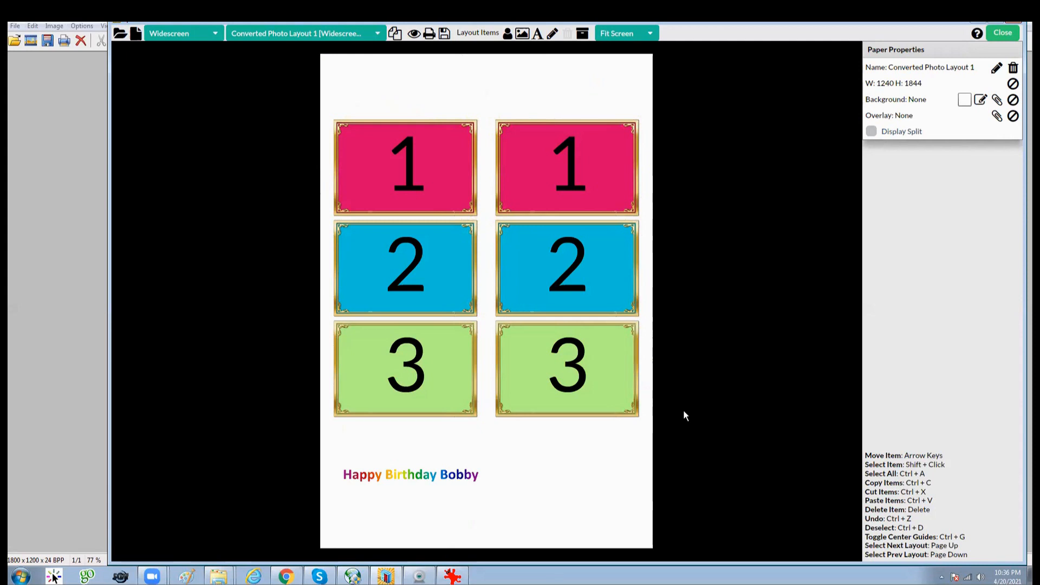
left_click(586, 440)
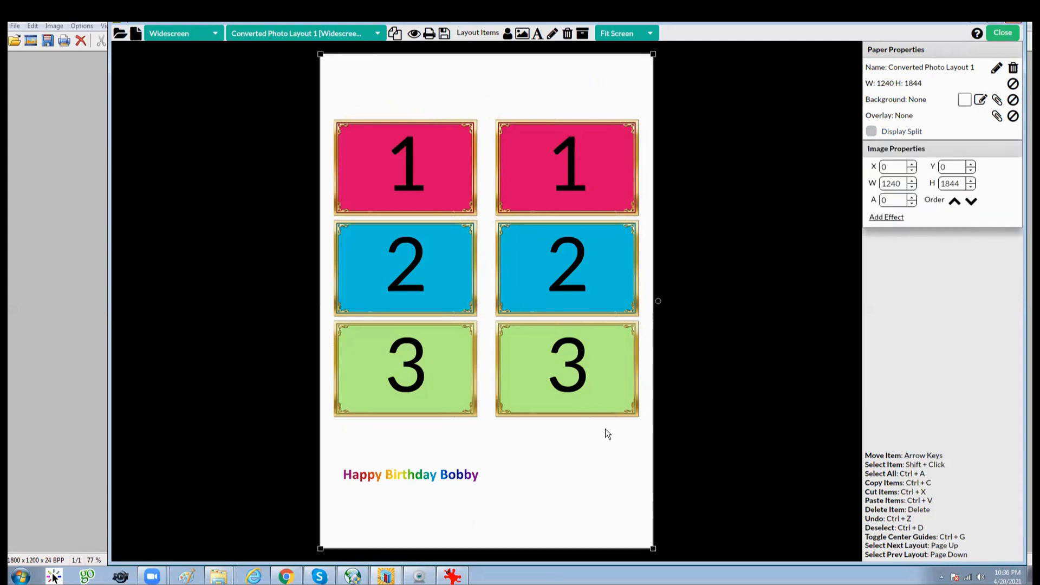
key("Delete")
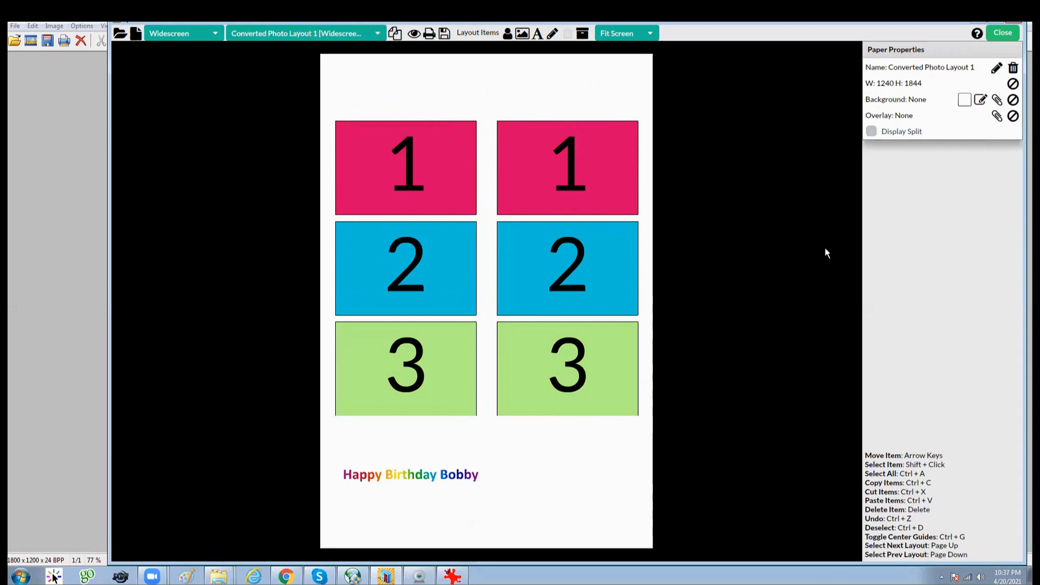
Try bright blue and cyan as the layout's background color, and set it back to white.
left_click(964, 100)
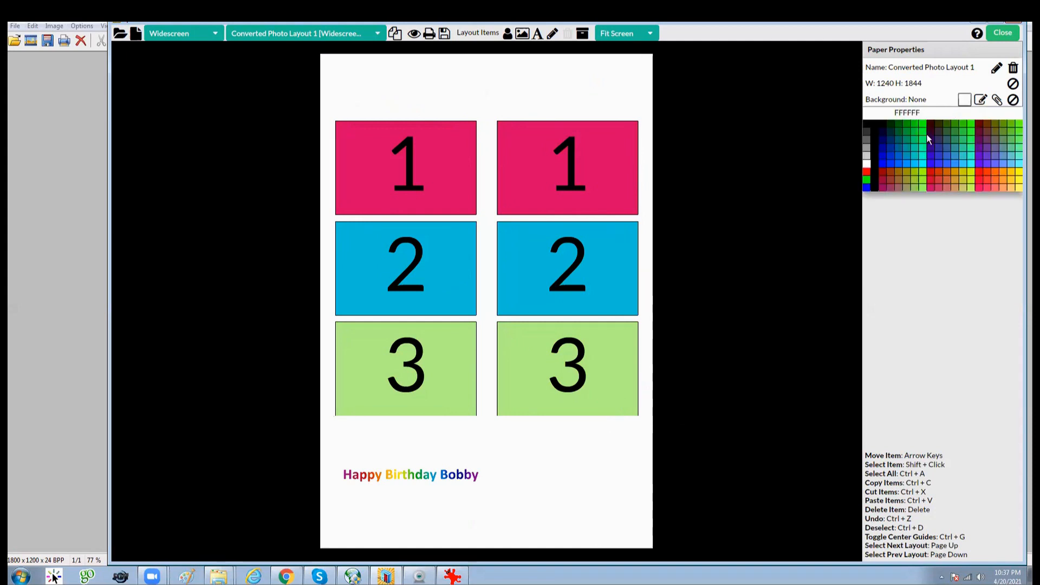
left_click(895, 164)
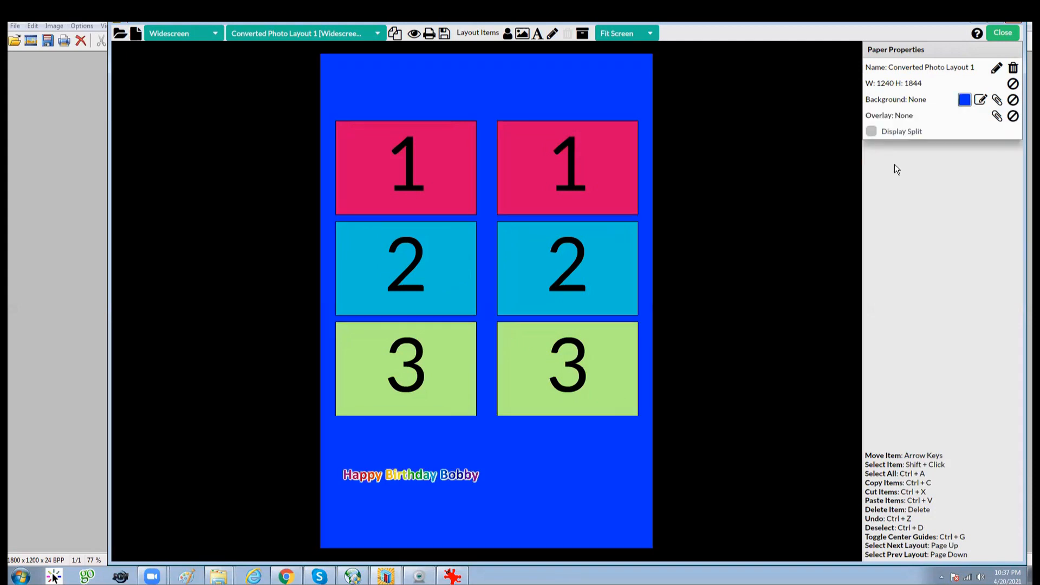
left_click(965, 99)
left_click(975, 168)
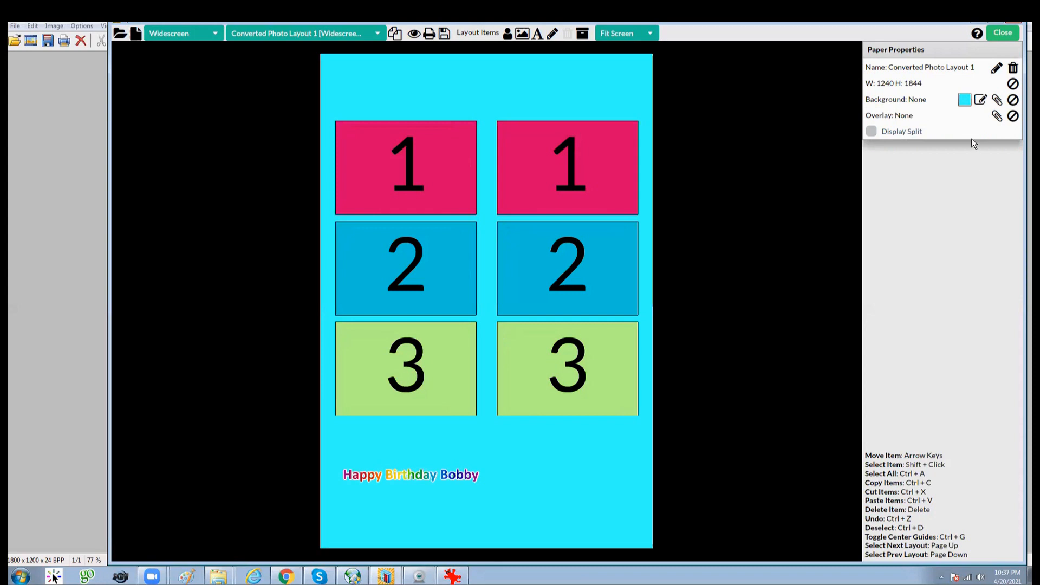
left_click(965, 101)
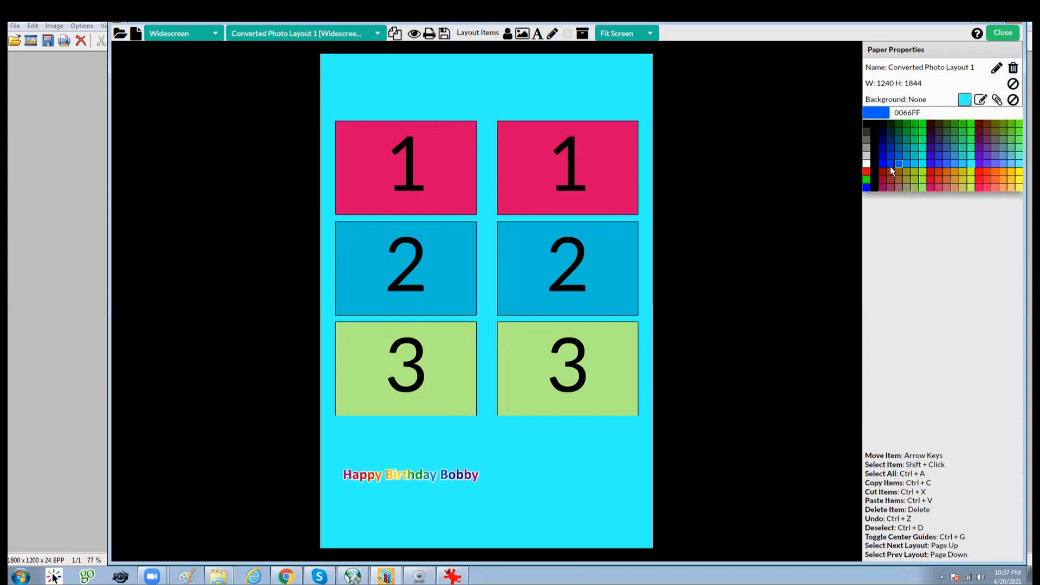
left_click(867, 164)
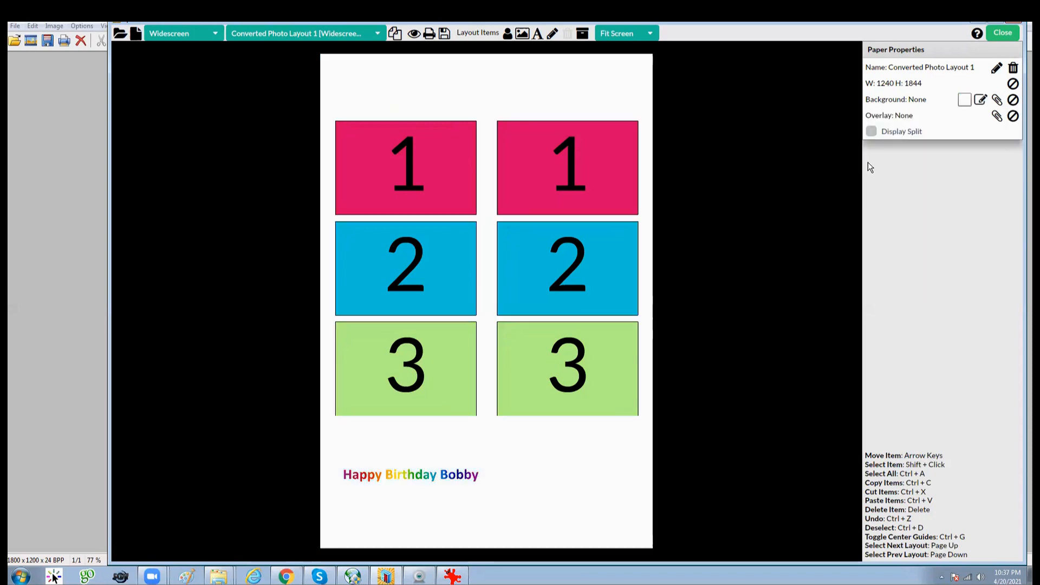
Open the background creator for the layout and browse the images in its Backgrounds collection.
left_click(981, 101)
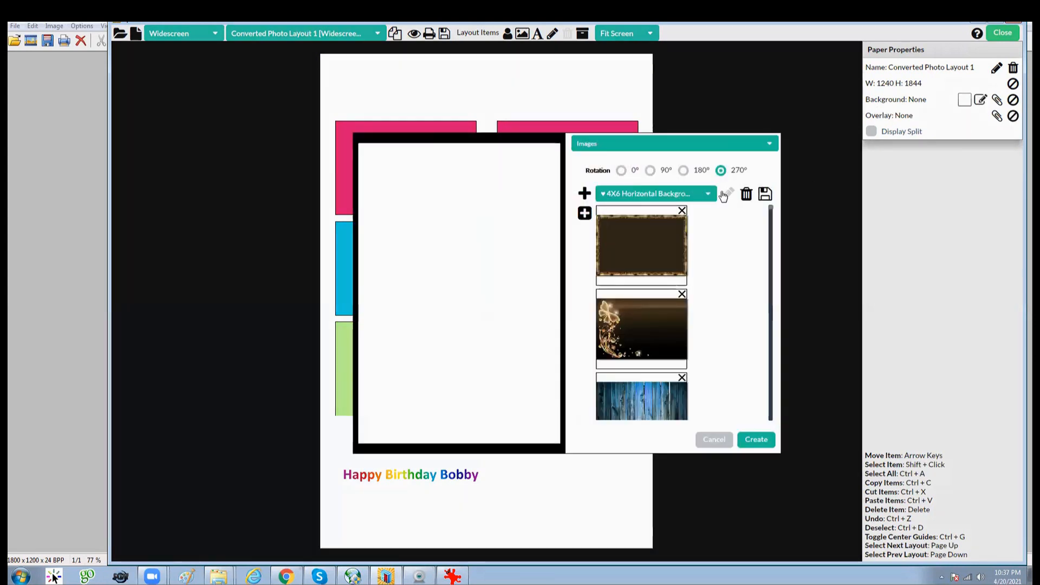
left_click(707, 194)
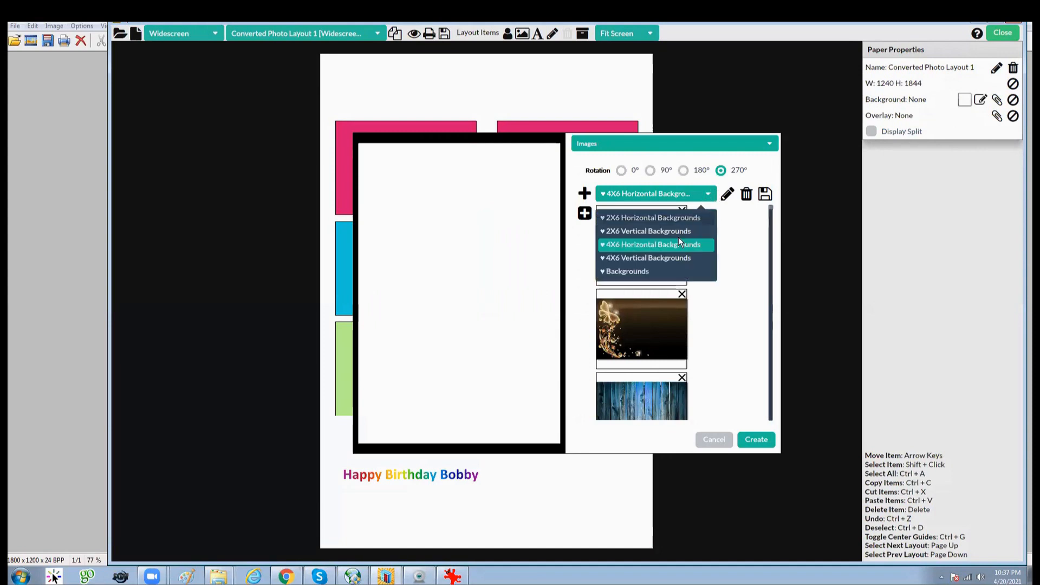
left_click(644, 271)
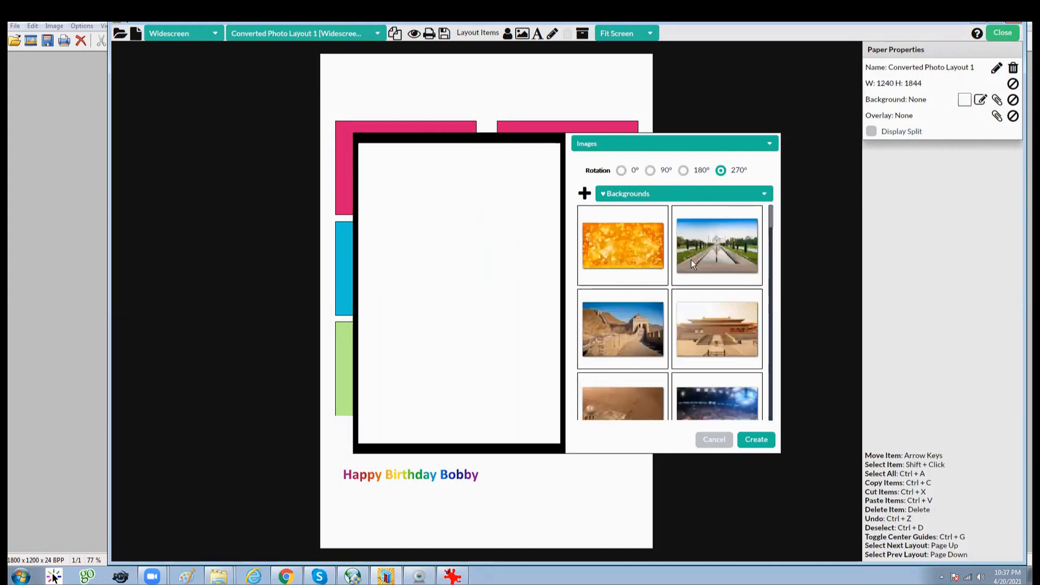
scroll(703, 249, "down", 5)
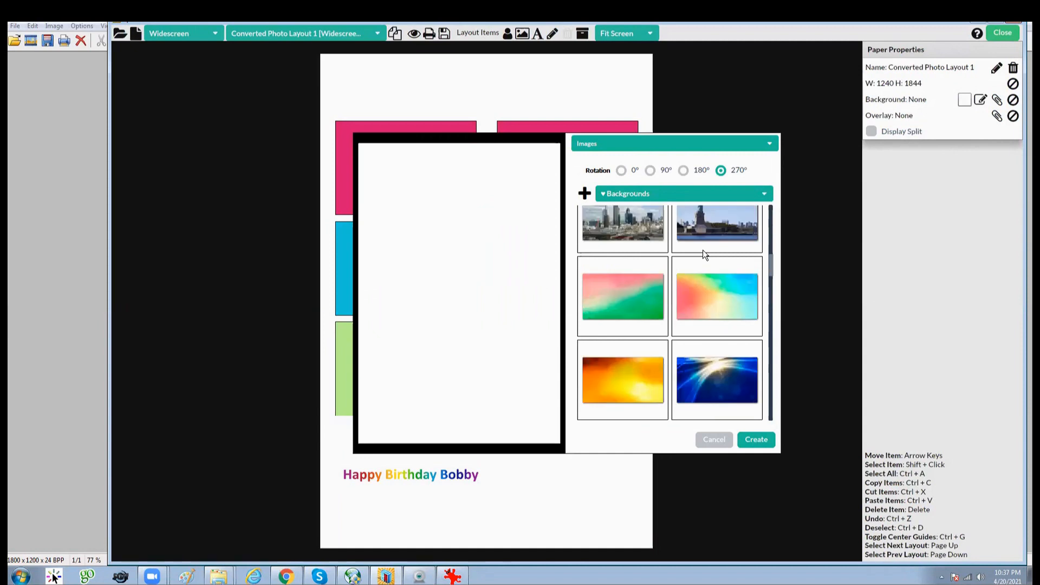
scroll(705, 266, "up", 2)
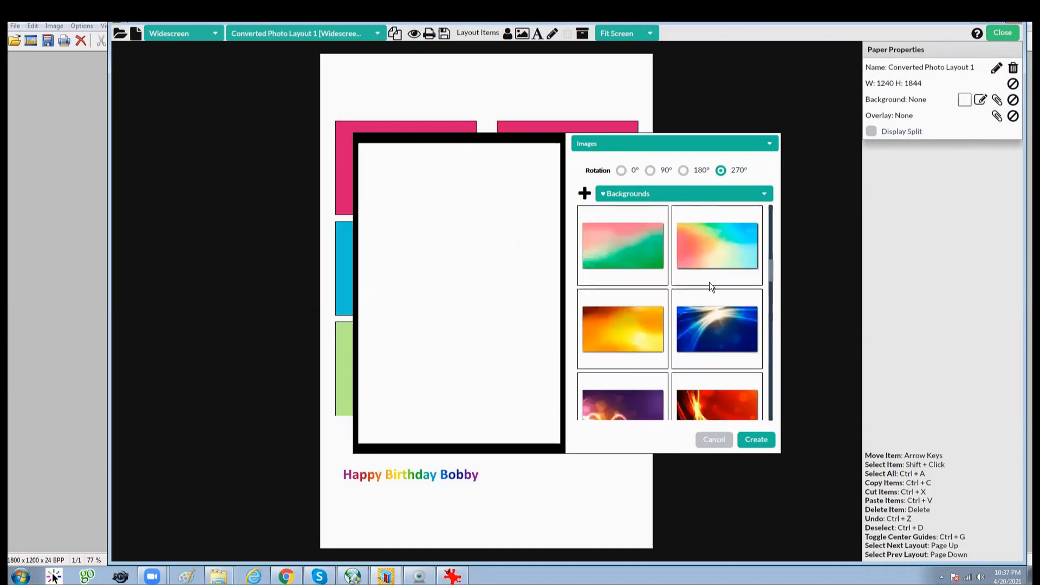
scroll(710, 286, "down", 3)
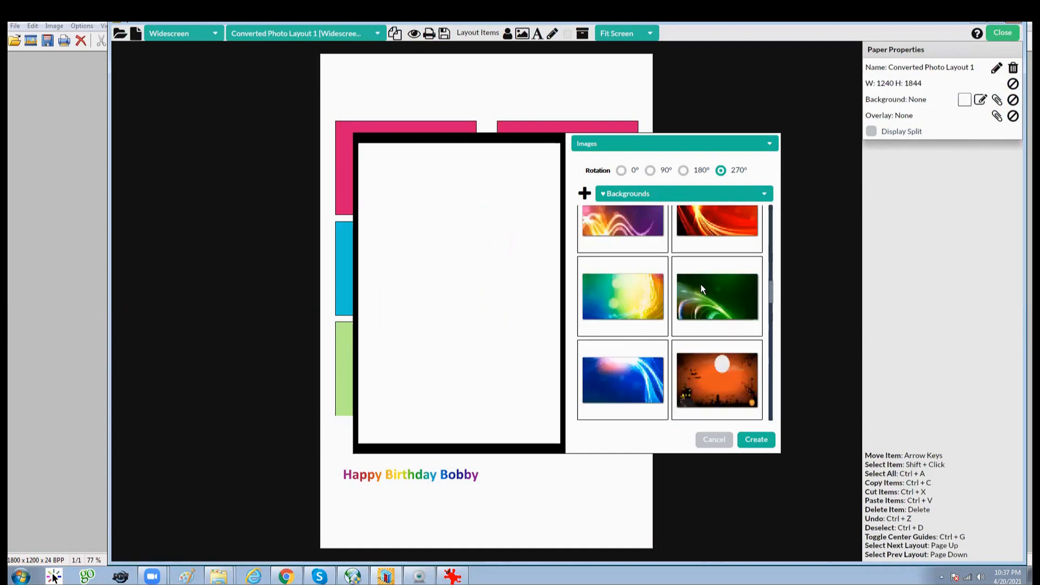
Try the rainbow background with glowing light streaks at 180°, 90° and 0° rotation.
left_click(642, 306)
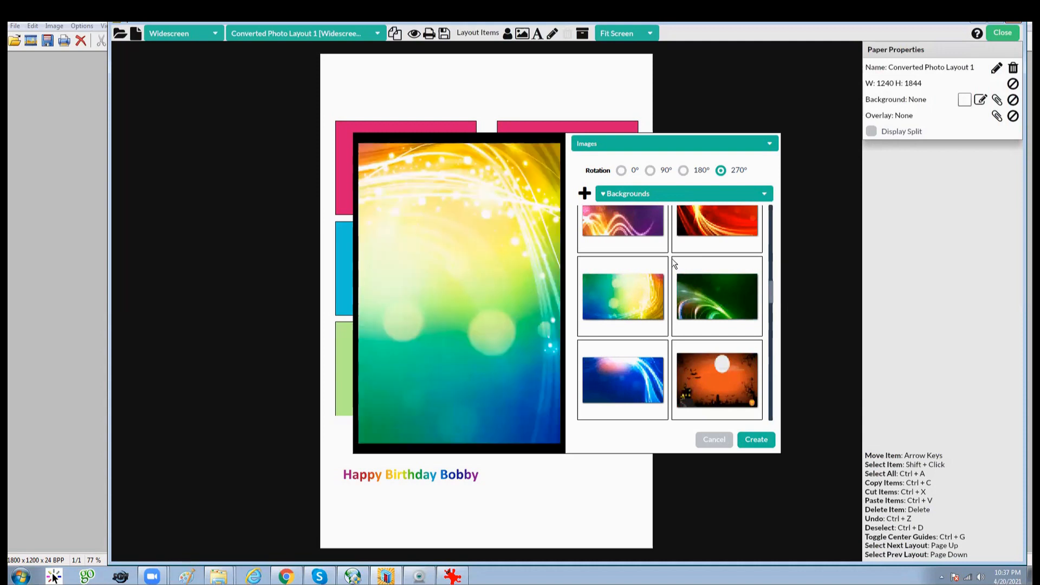
left_click(683, 171)
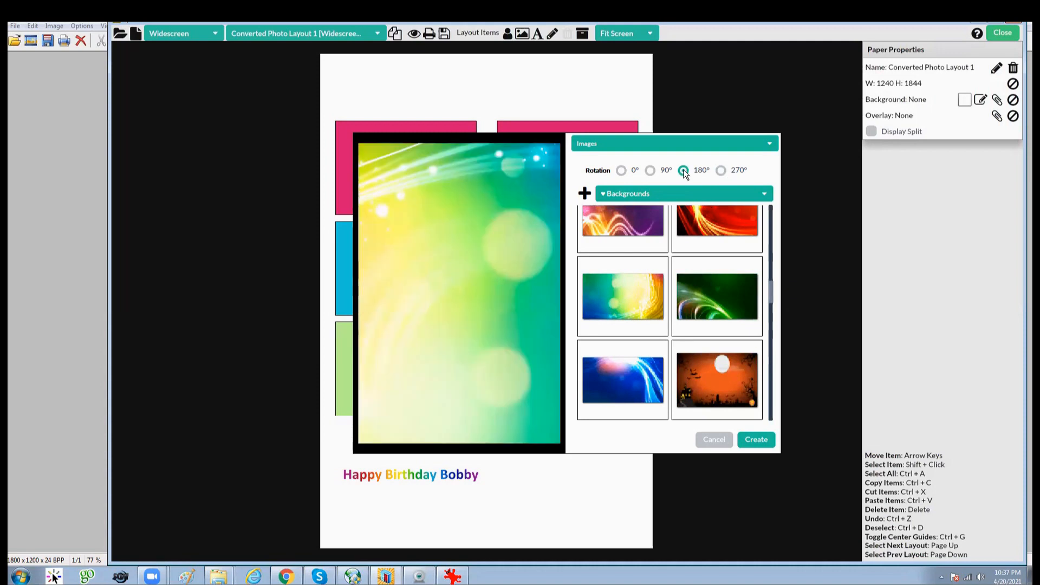
left_click(652, 171)
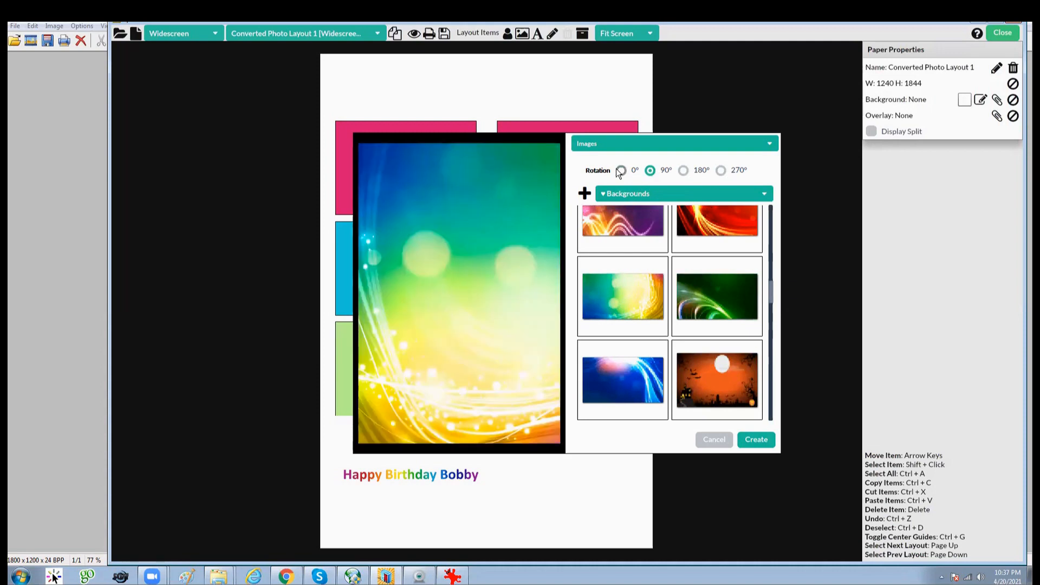
left_click(620, 172)
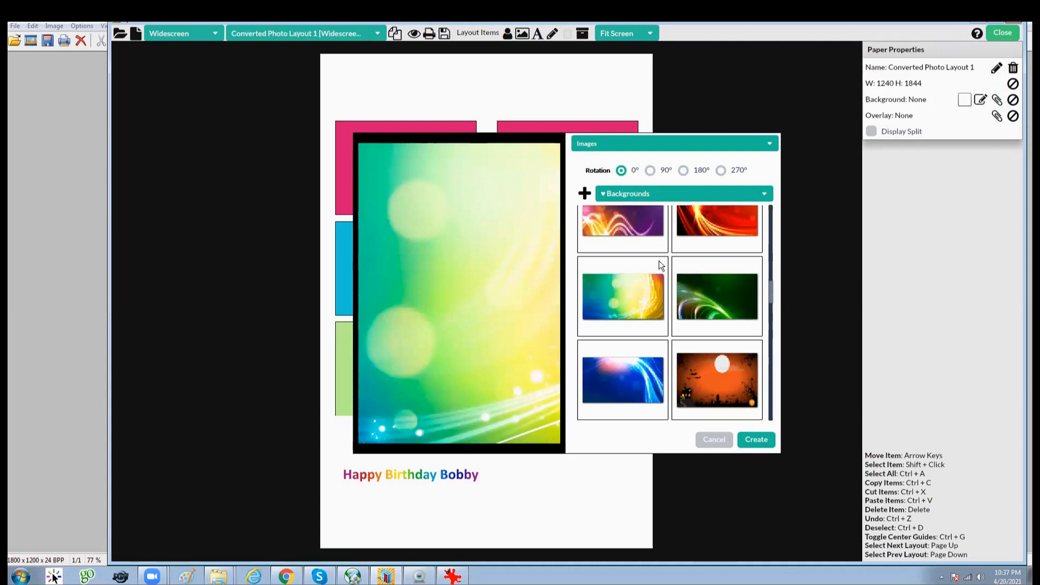
Try the green light-swirl background at 0°, 90° and 270° rotation.
left_click(706, 305)
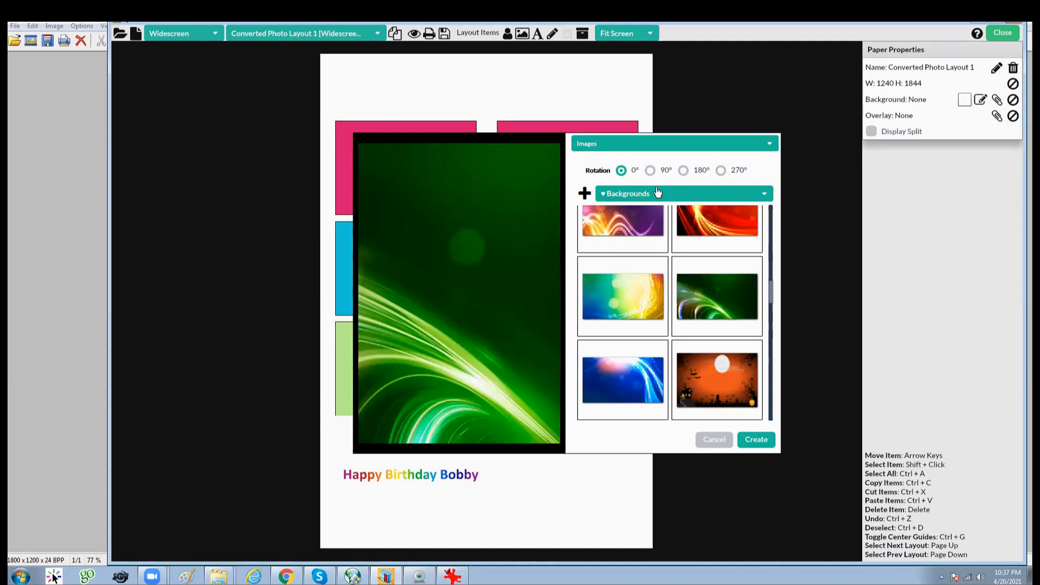
left_click(649, 171)
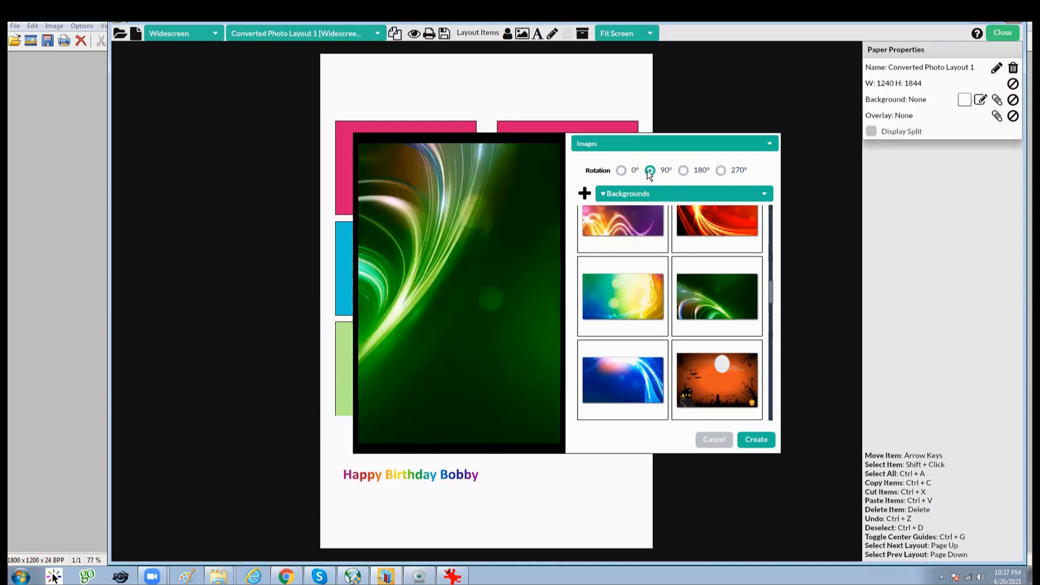
left_click(729, 169)
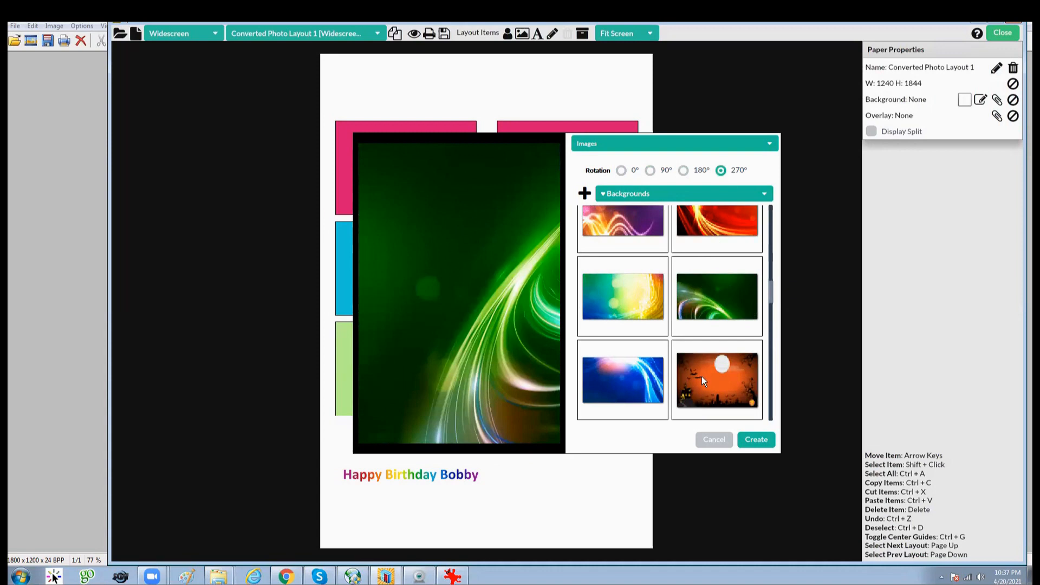
Try the red stage curtain background at 90°, 270° and 180° rotation.
scroll(696, 299, "down", 3)
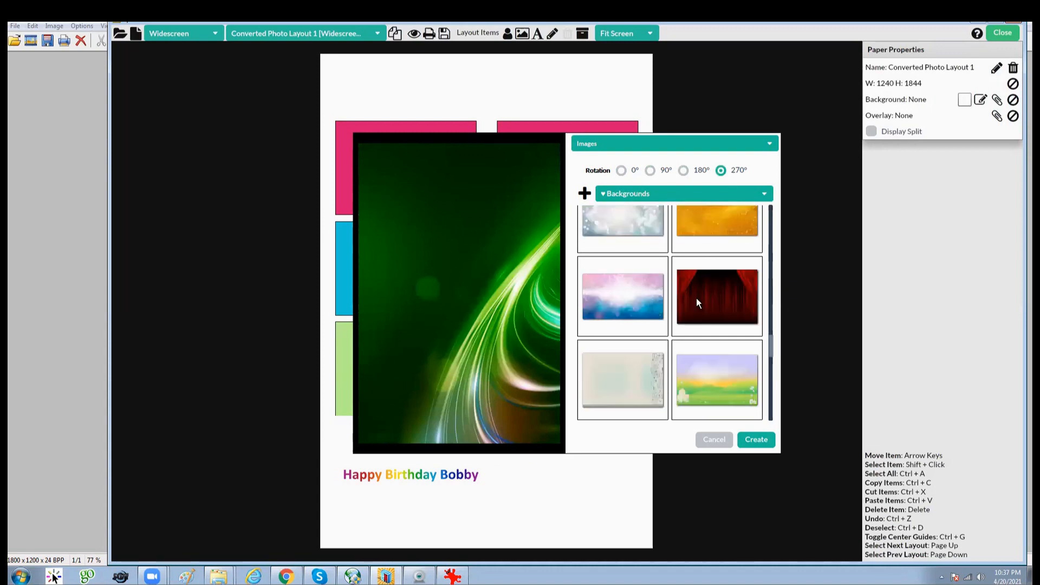
left_click(704, 299)
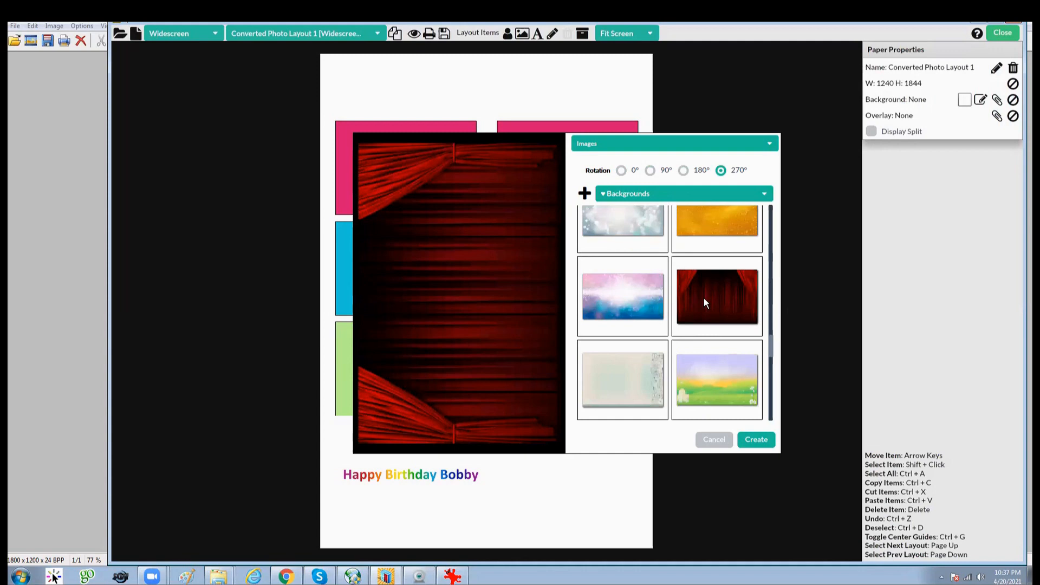
left_click(649, 171)
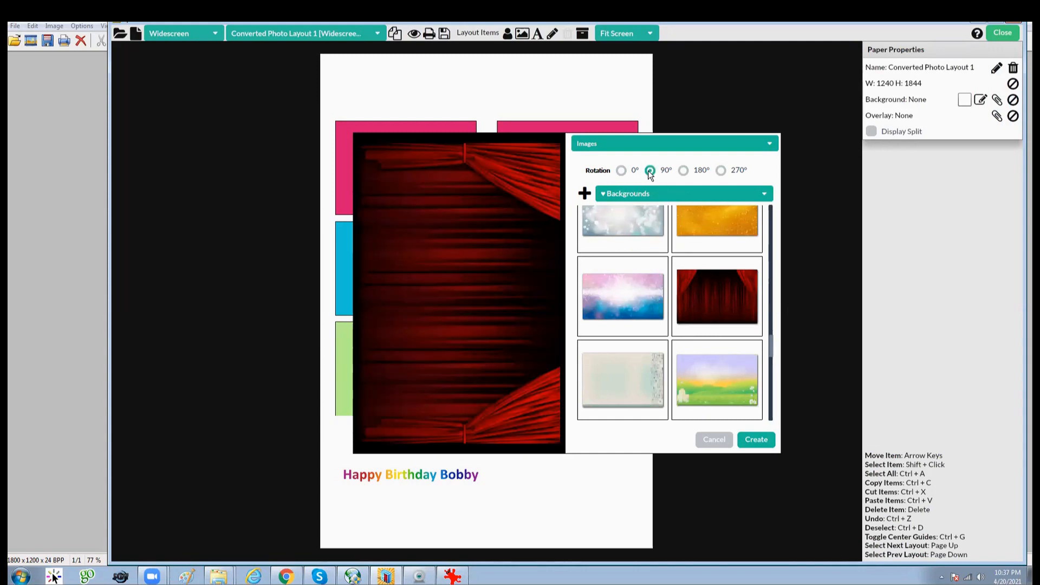
left_click(720, 171)
left_click(671, 145)
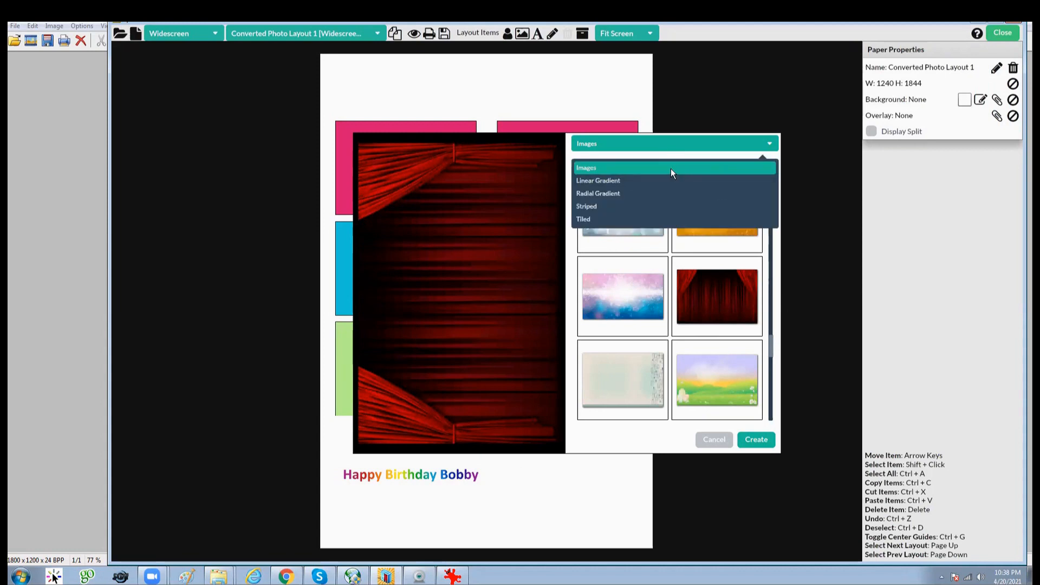
left_click(665, 148)
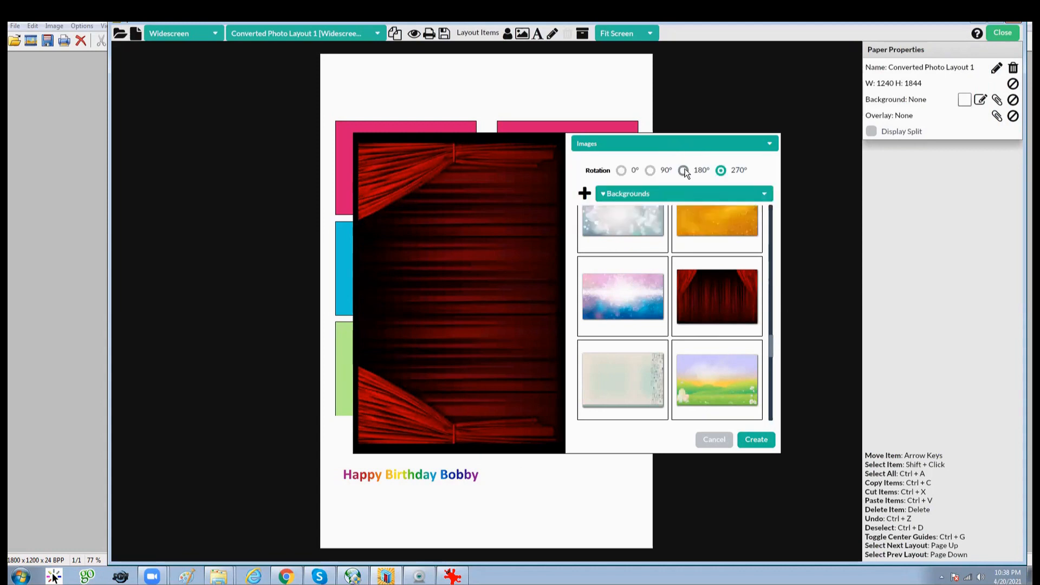
left_click(683, 171)
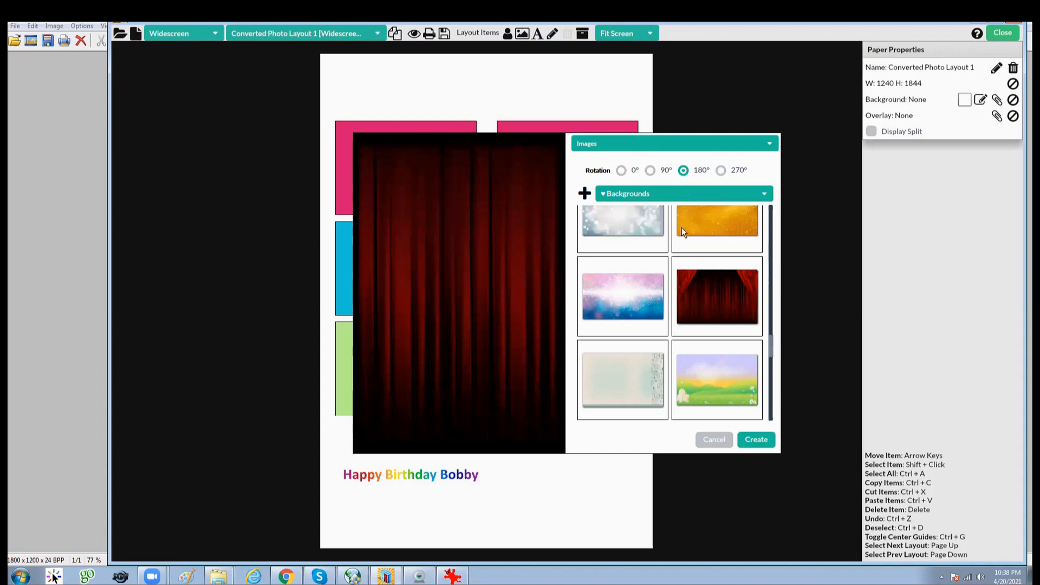
Switch the background type to Linear Gradient and add four more colors to the gradient.
left_click(738, 145)
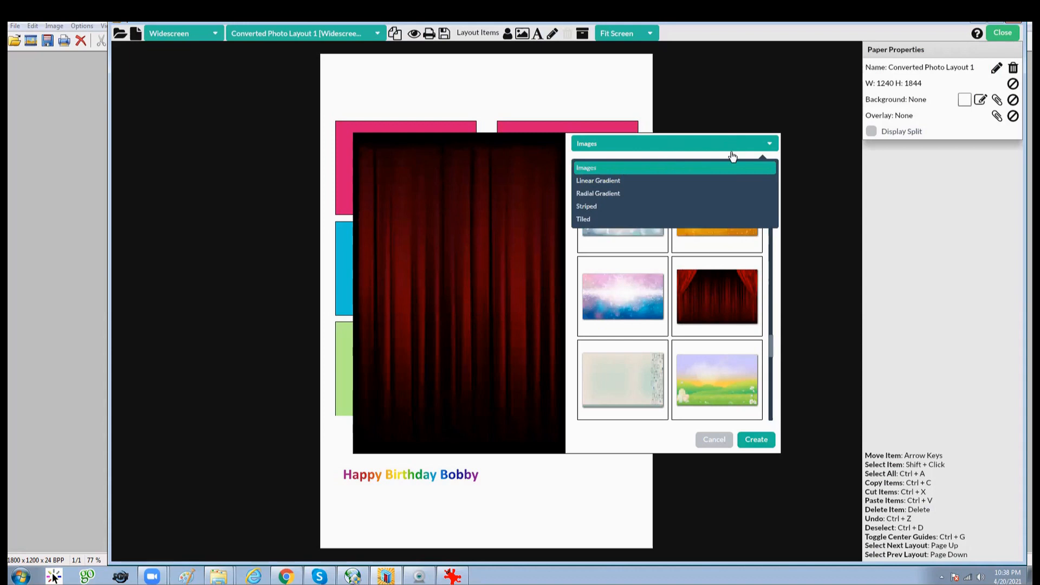
left_click(599, 182)
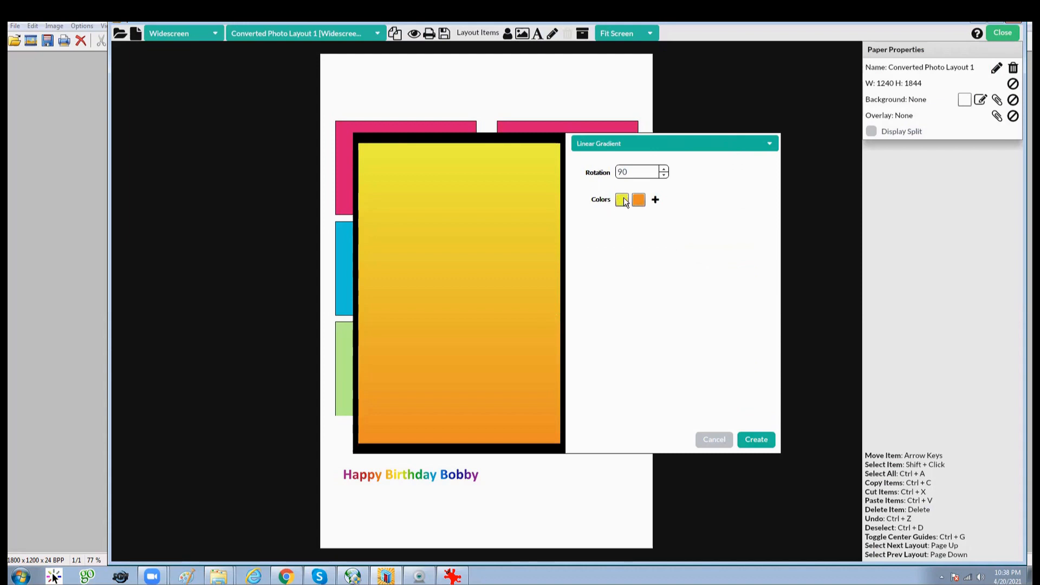
left_click(660, 200)
left_click(672, 200)
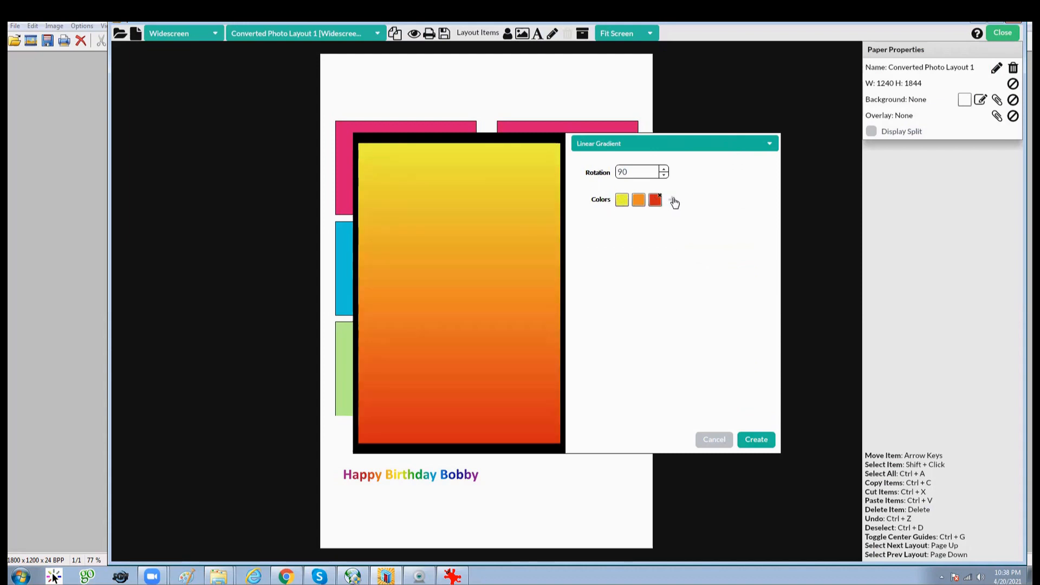
left_click(691, 202)
left_click(706, 200)
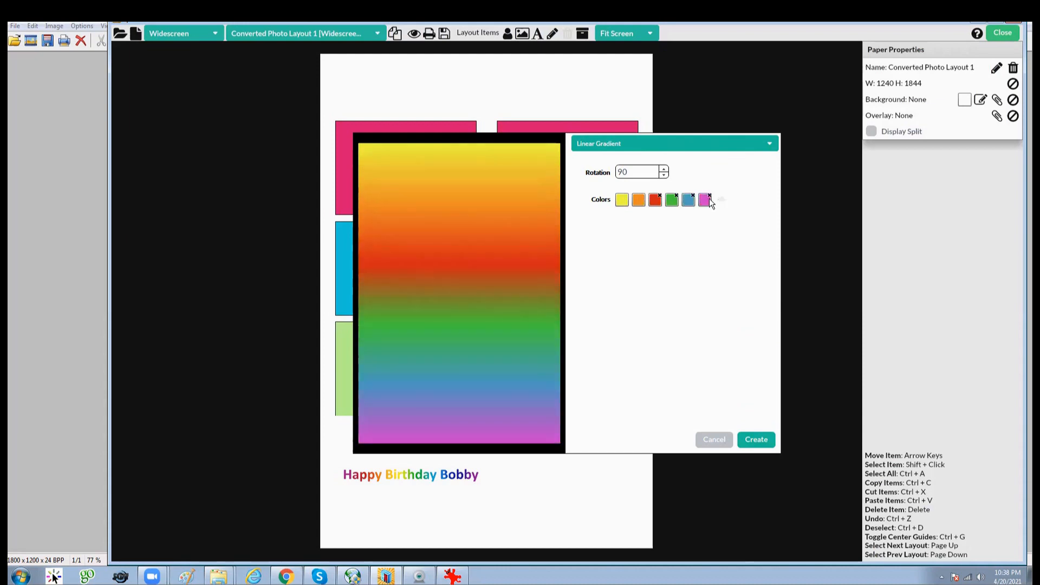
Set the gradient's first three colors to white, red and blue.
left_click(622, 200)
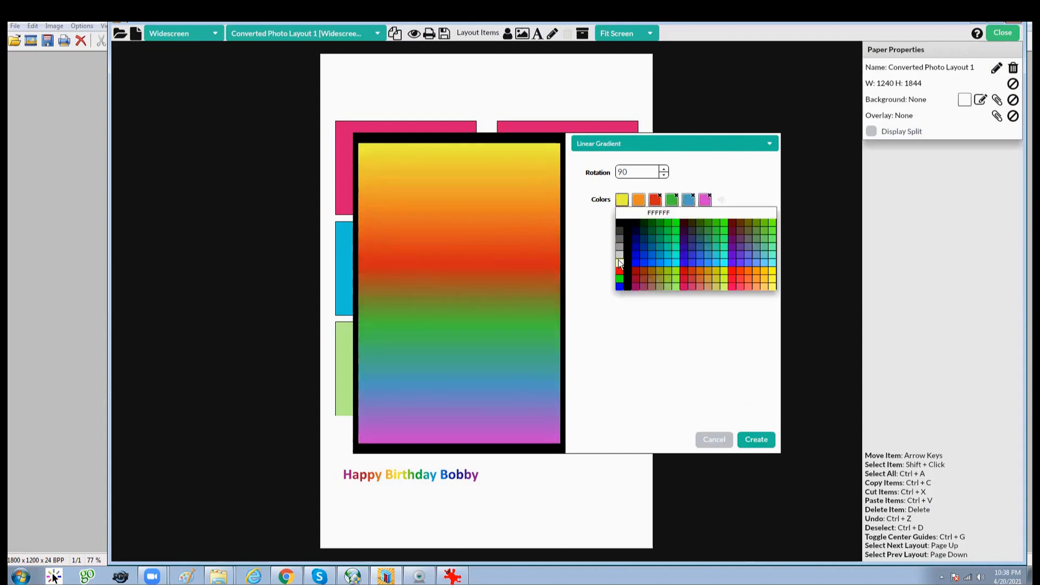
left_click(619, 259)
left_click(636, 200)
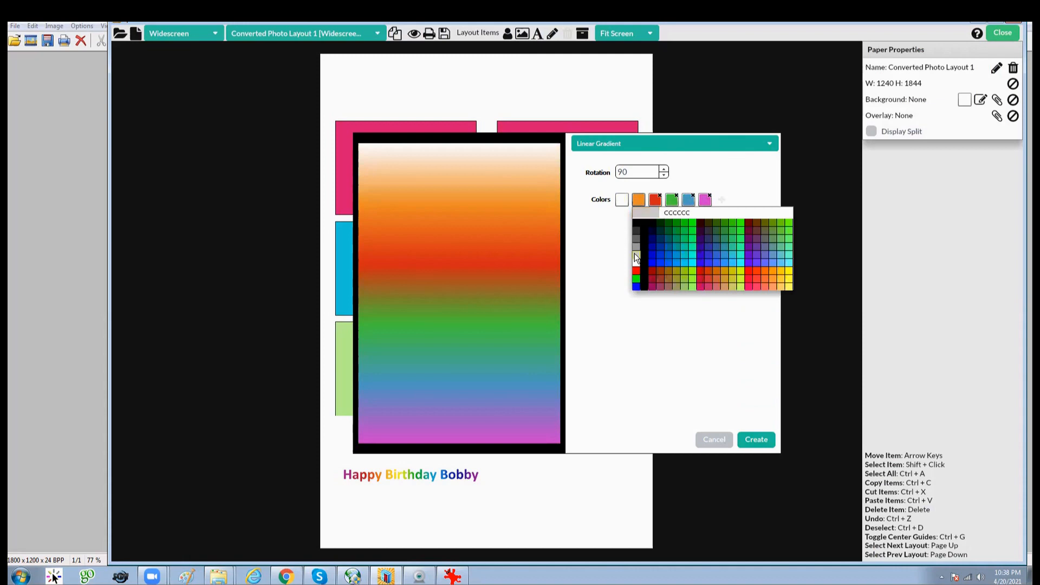
left_click(636, 270)
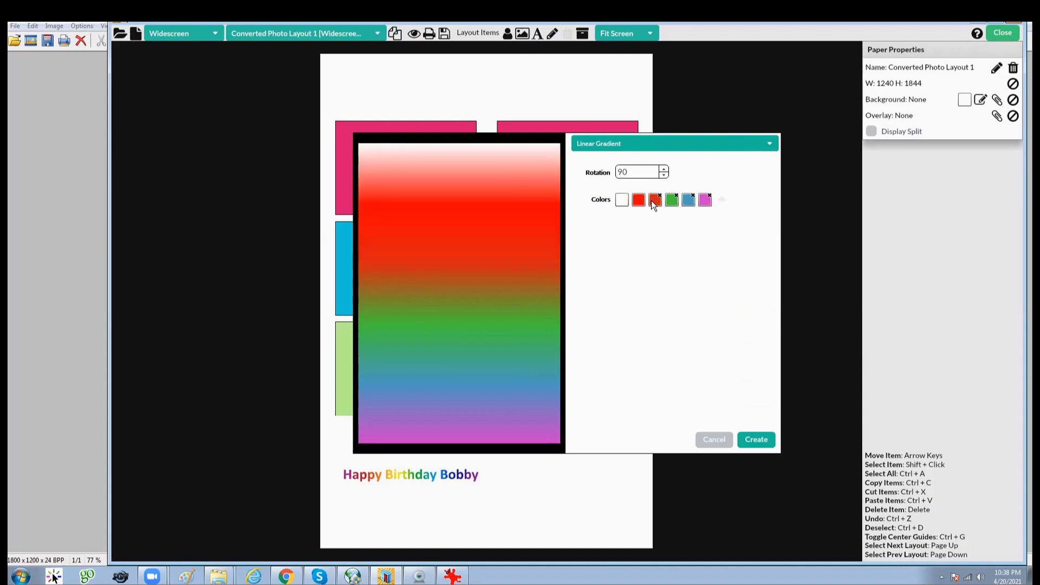
left_click(652, 200)
left_click(652, 286)
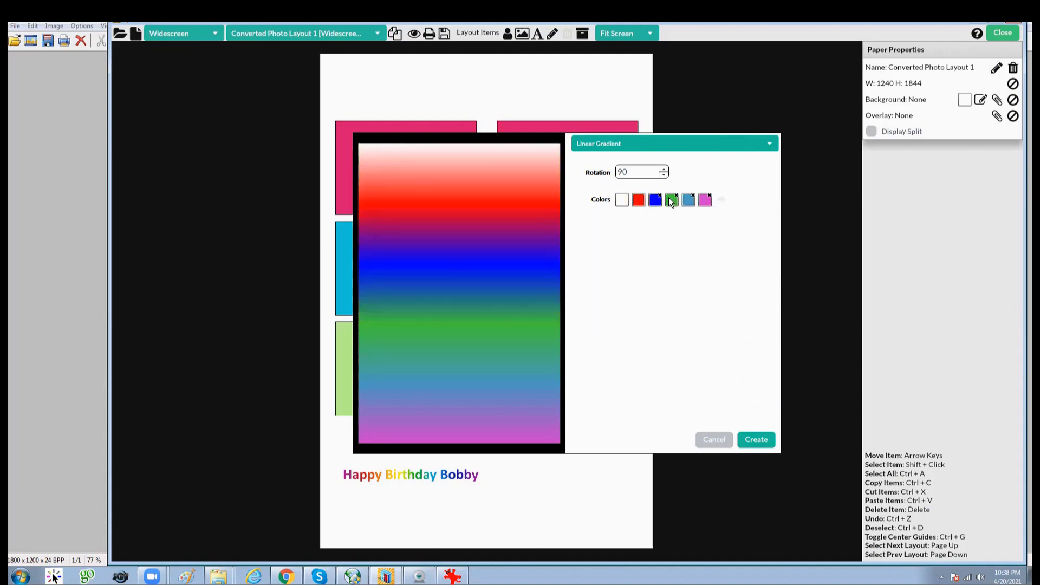
Set the gradient's last three colors to white, red and blue.
left_click(670, 200)
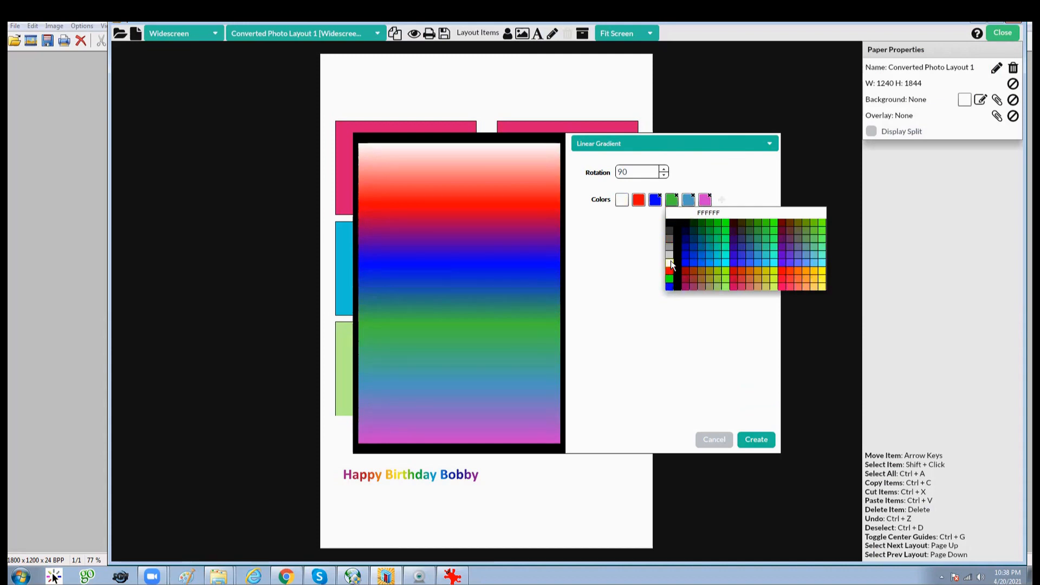
left_click(671, 263)
left_click(688, 200)
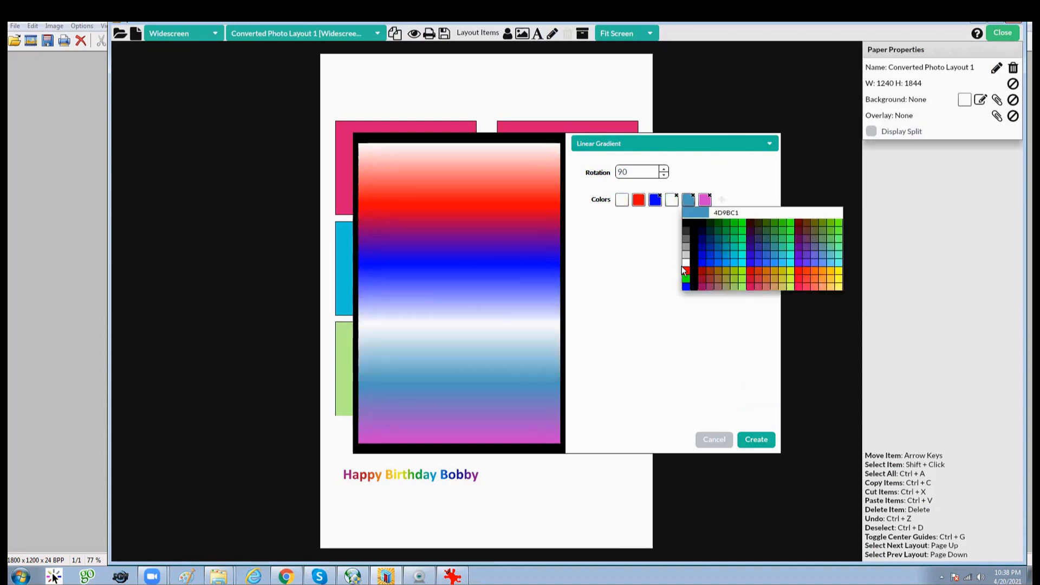
left_click(684, 270)
left_click(703, 202)
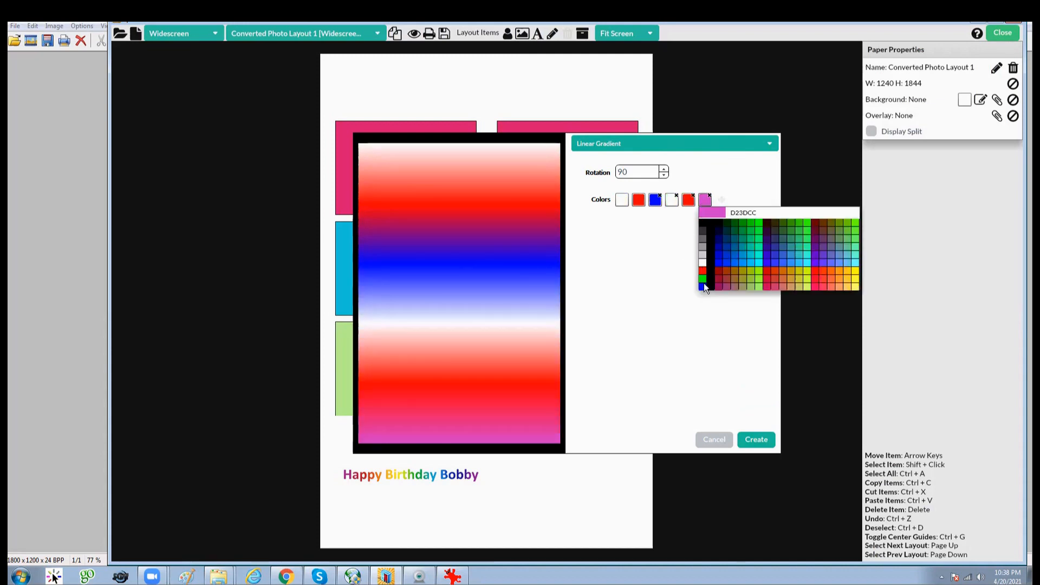
left_click(704, 283)
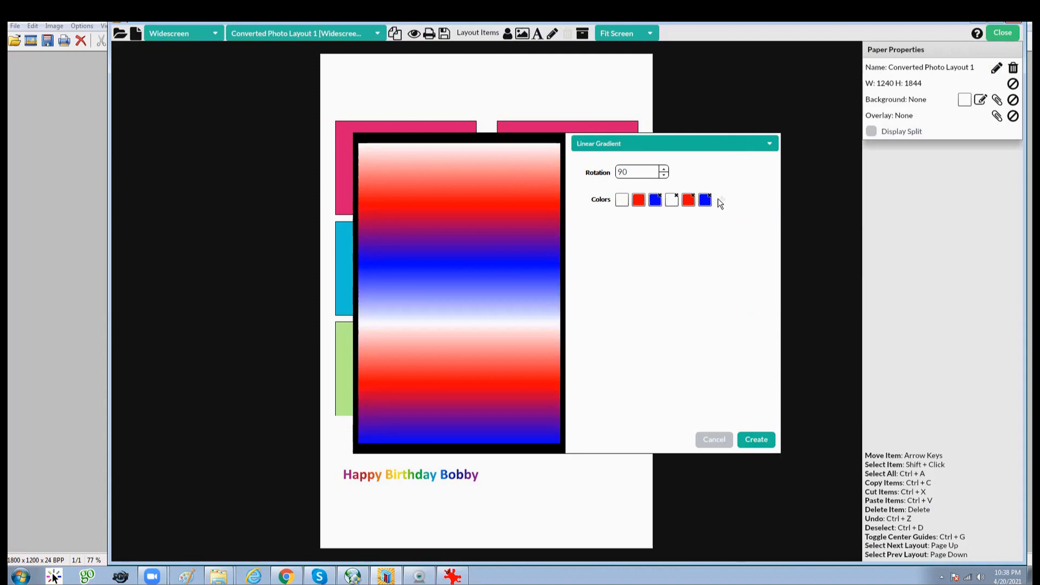
Set the gradient's rotation to 130 and create it as the layout's background.
left_click(664, 169)
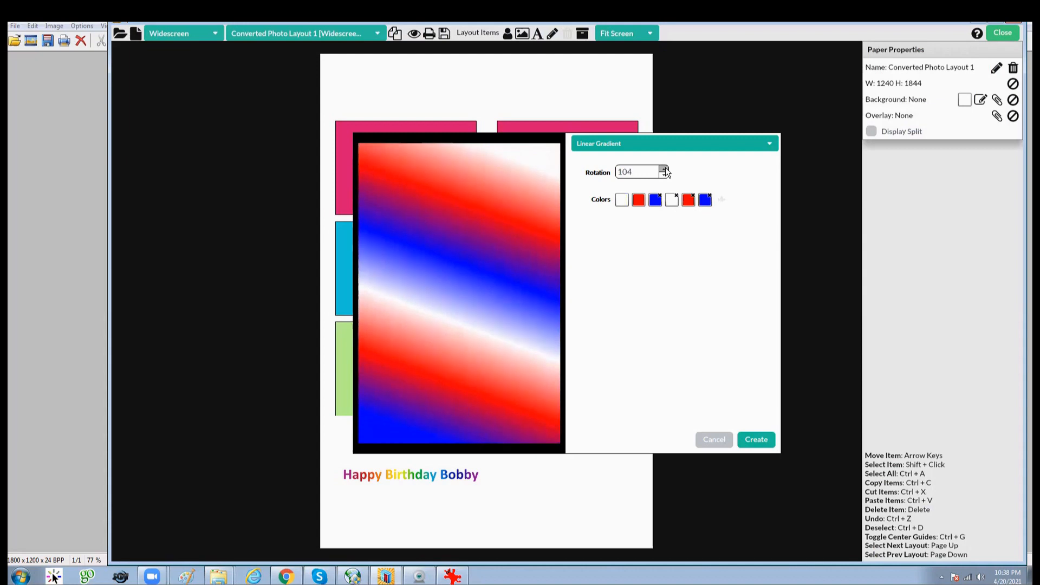
left_click_drag(664, 169, 664, 174)
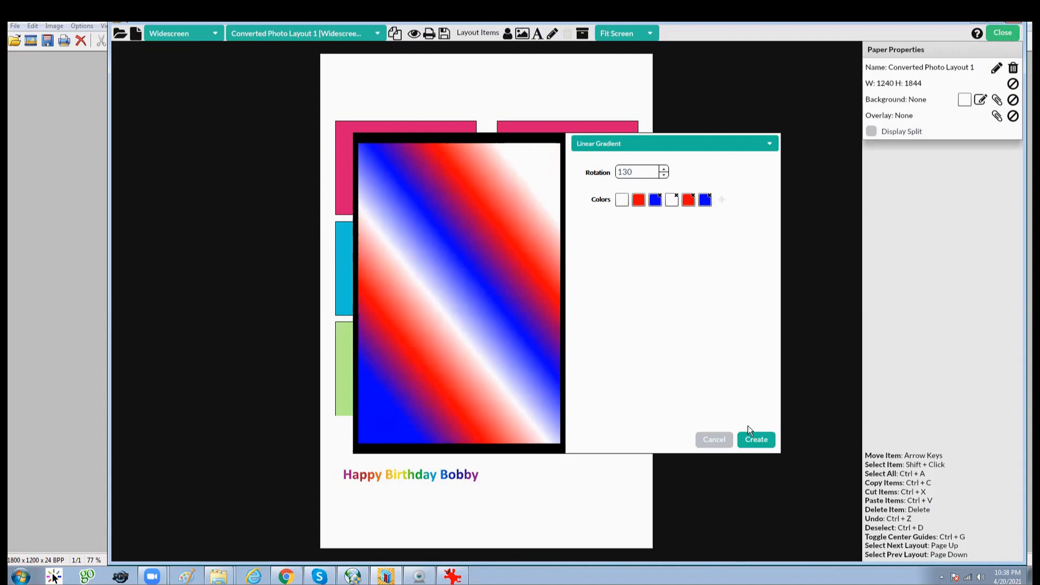
left_click(756, 439)
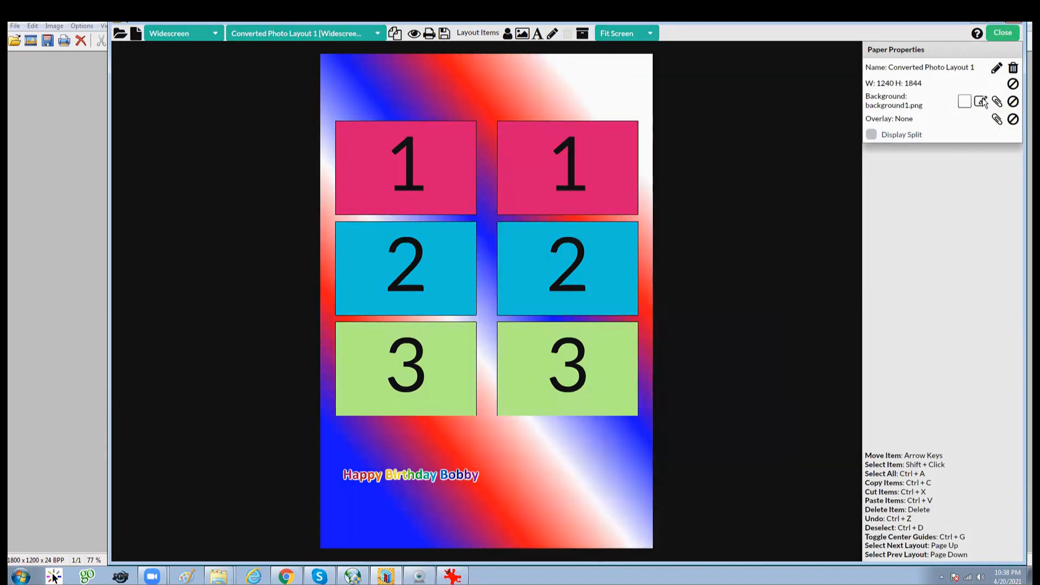
Start another generated background for the layout, switch its type to Radial Gradient and add four more colors.
left_click(982, 101)
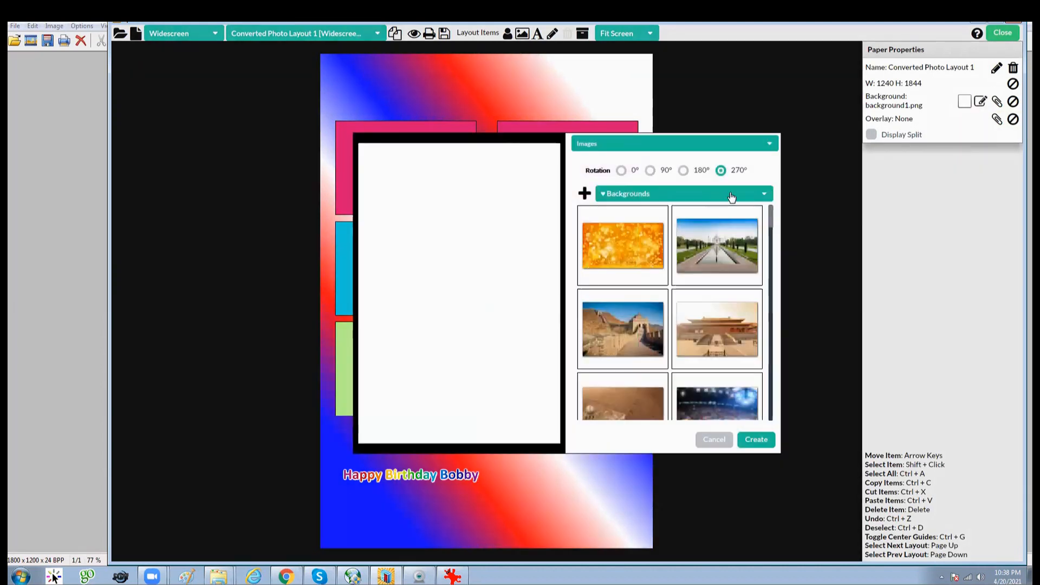
left_click(739, 147)
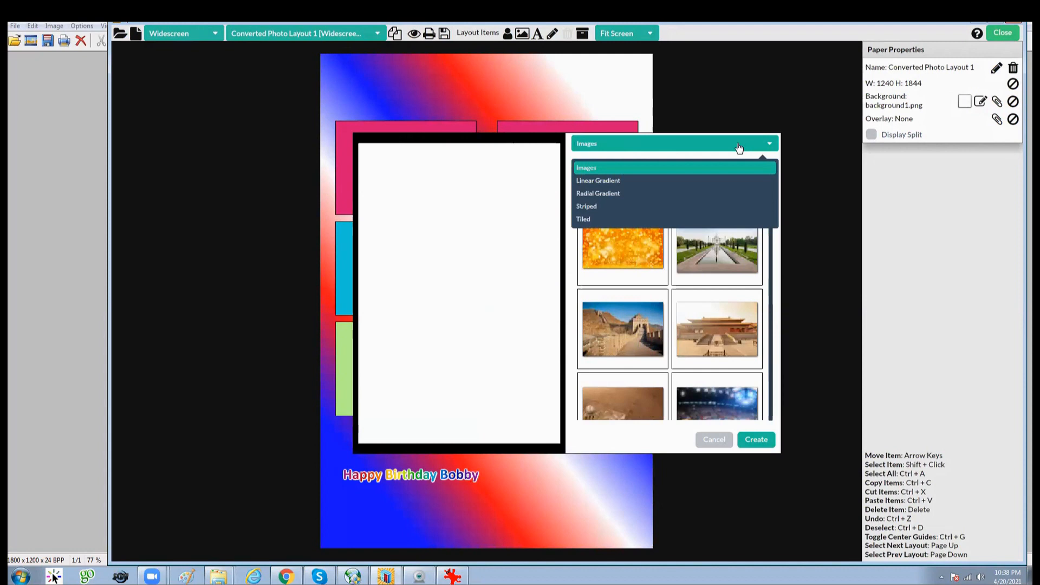
left_click(606, 193)
left_click(663, 228)
left_click(678, 228)
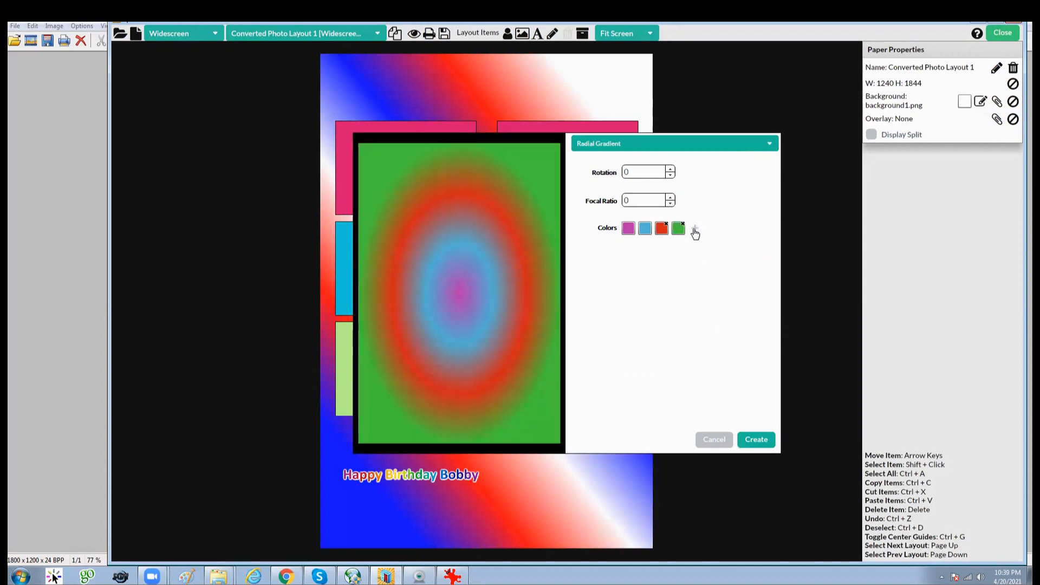
left_click(695, 228)
left_click(710, 228)
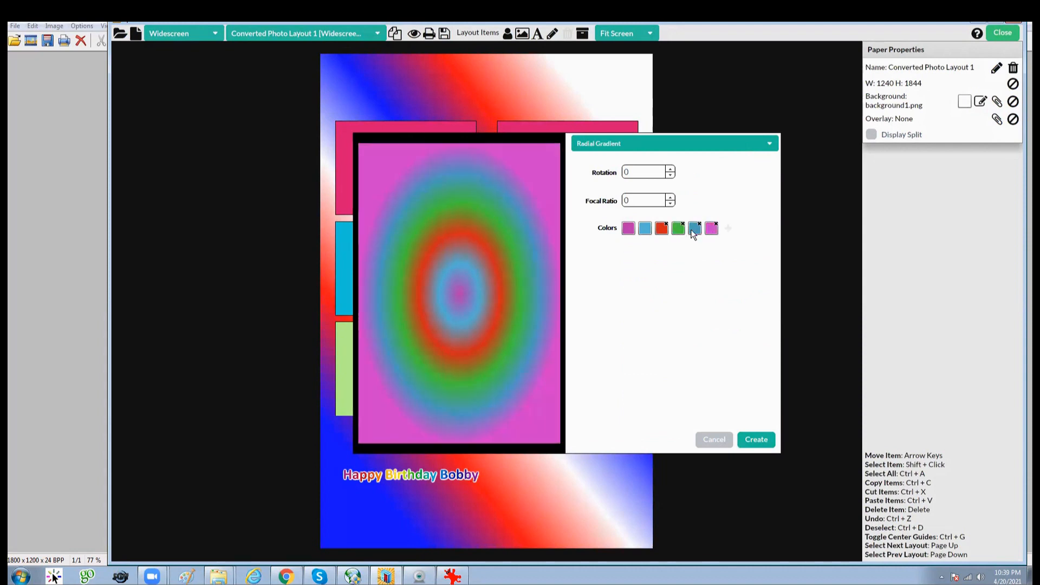
Set the radial gradient's first color to red and its second color to blue.
left_click(628, 228)
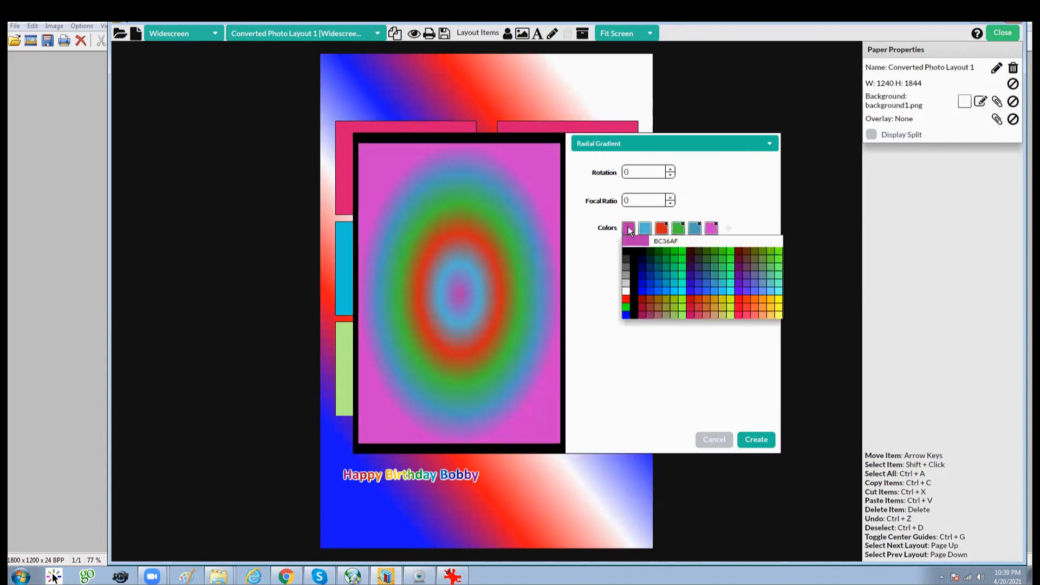
left_click(627, 299)
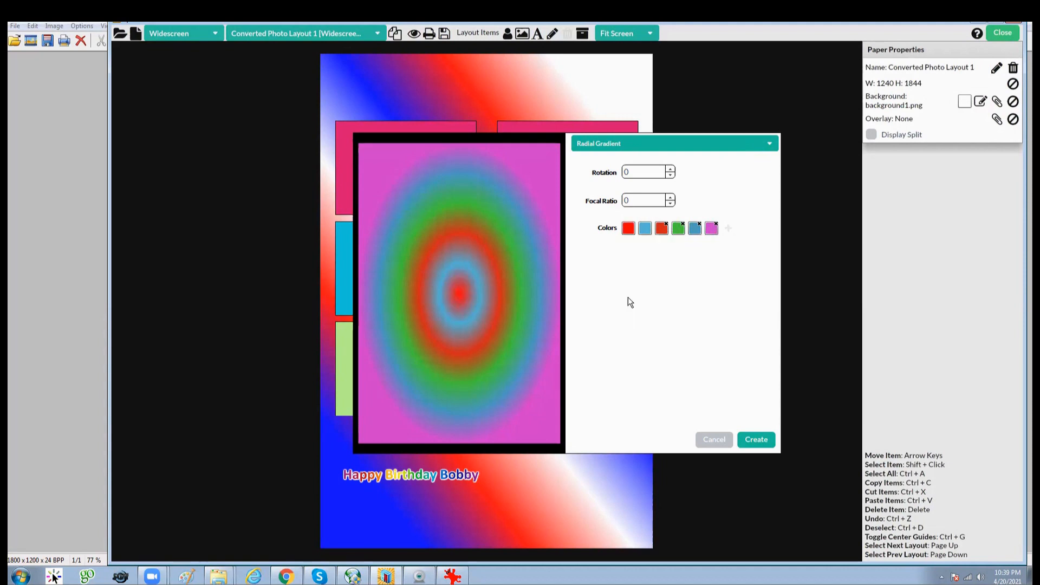
left_click(645, 228)
left_click(665, 283)
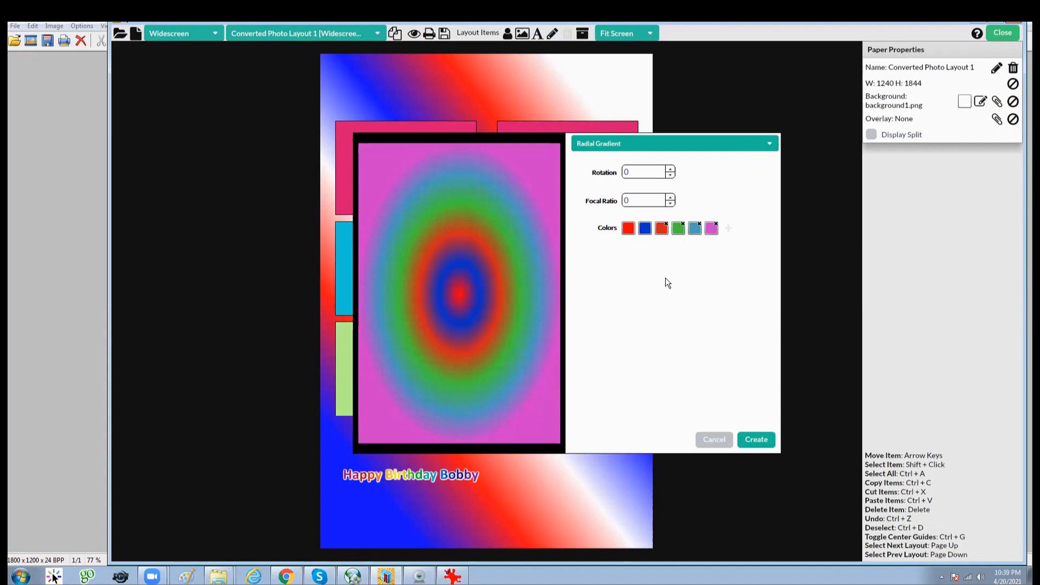
Remove the last two colors from the radial gradient, keeping four.
left_click(714, 226)
left_click(717, 224)
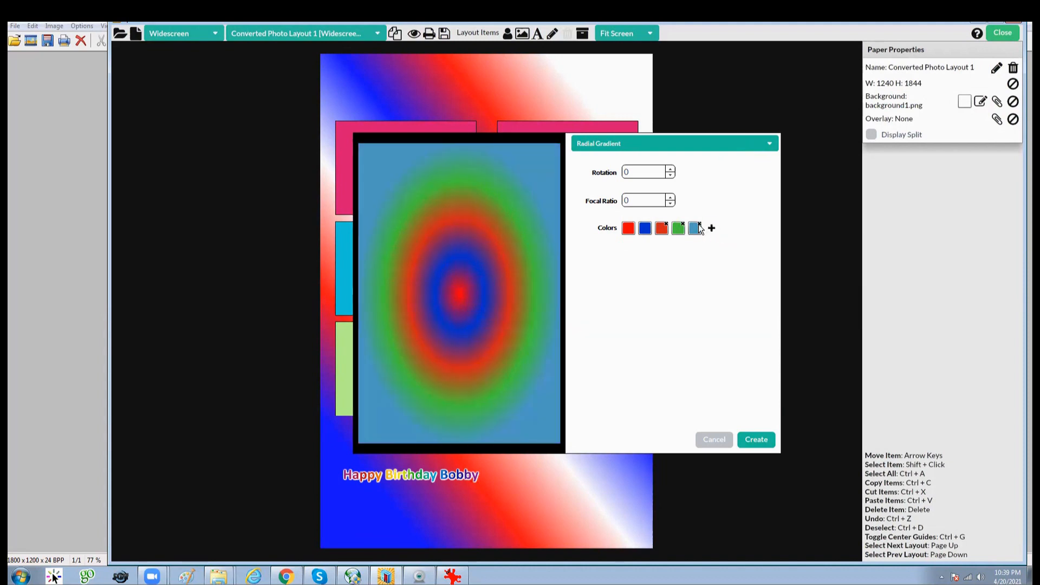
left_click(699, 225)
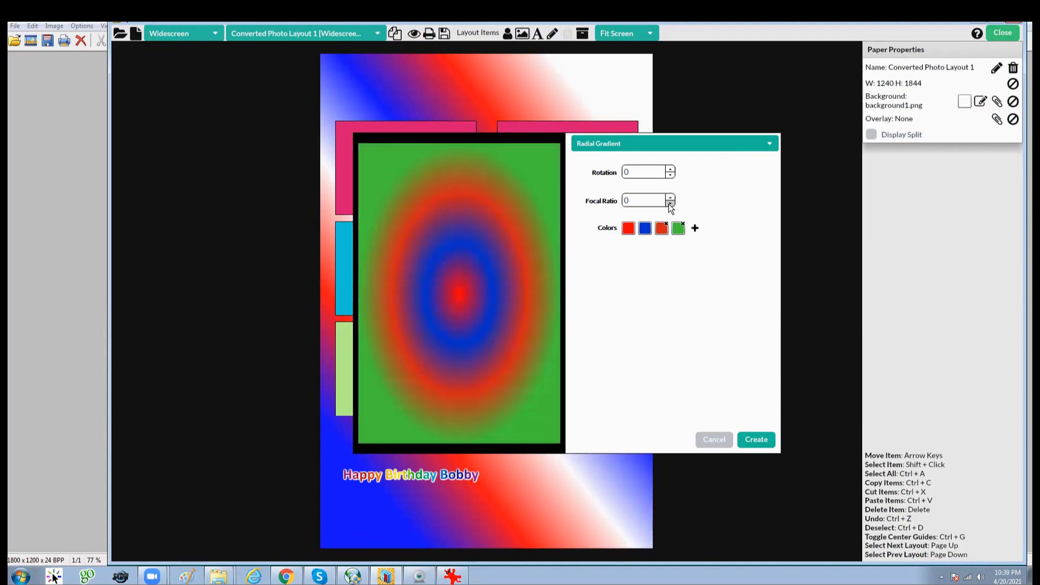
Set the radial gradient's focal ratio to -1.0, adjust its rotation to slightly below 130, and create it as the layout's background.
double_click(670, 169)
double_click(670, 170)
left_click(670, 197)
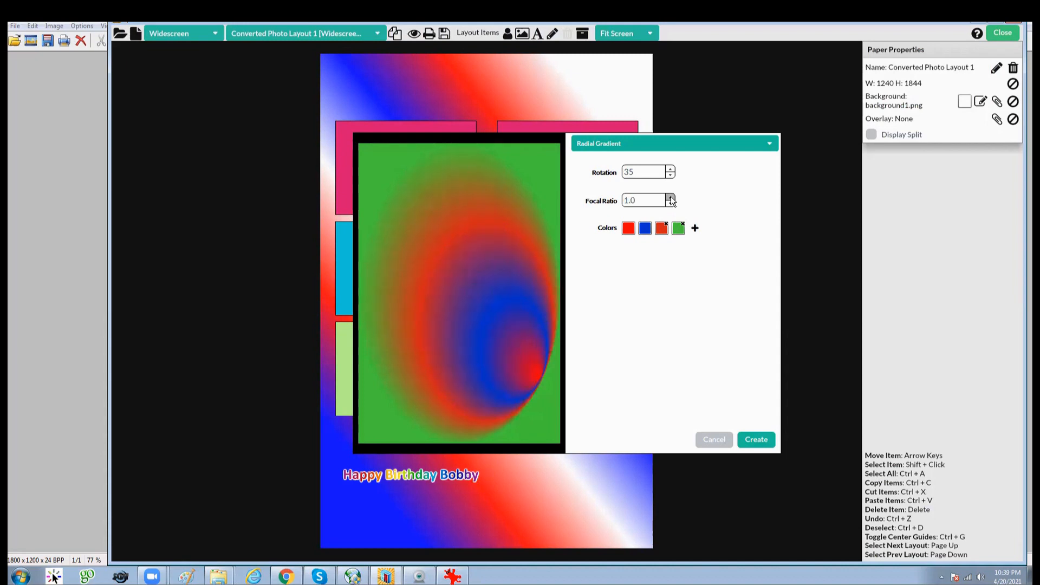
left_click(670, 170)
left_click_drag(670, 169, 671, 169)
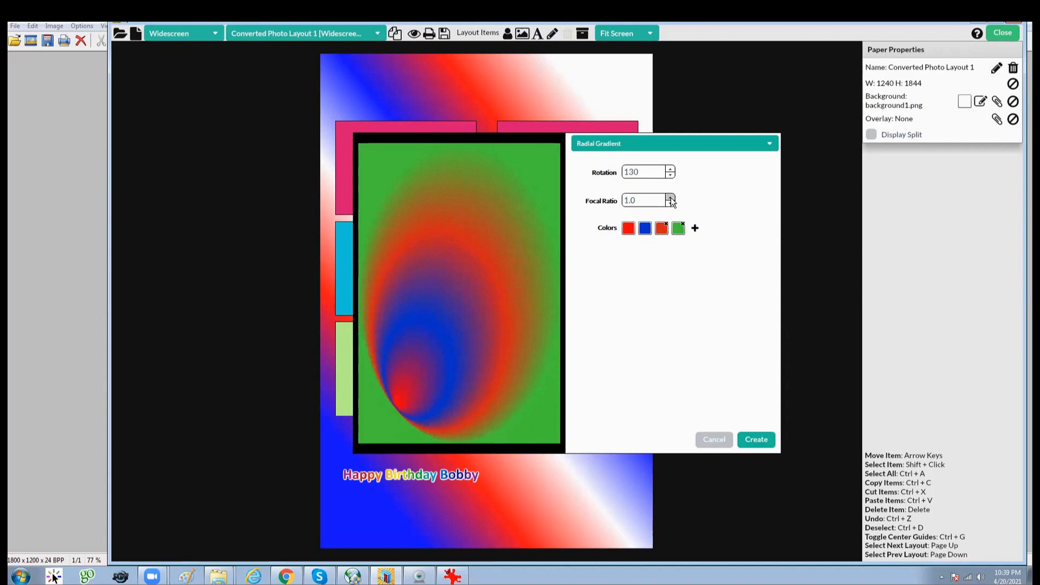
left_click_drag(671, 205, 671, 205)
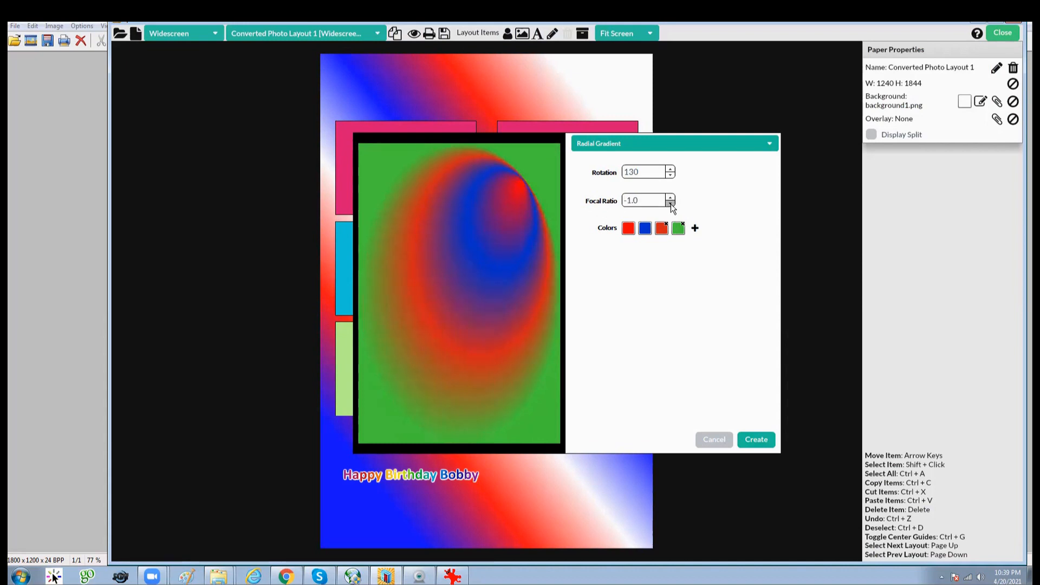
left_click(670, 175)
left_click_drag(670, 178, 671, 179)
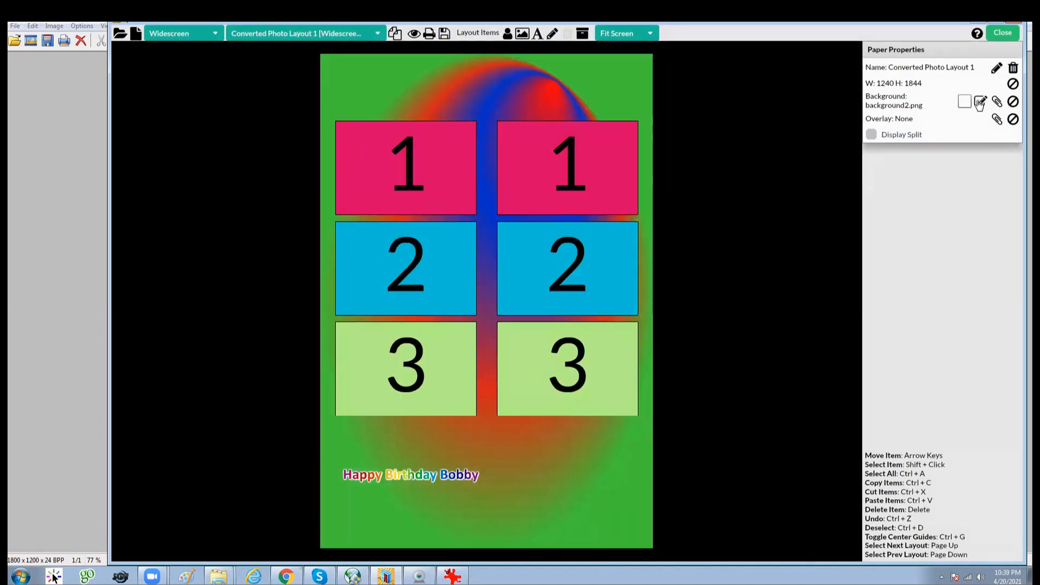
Reopen the background generator for the layout and switch its type to Striped.
left_click(997, 100)
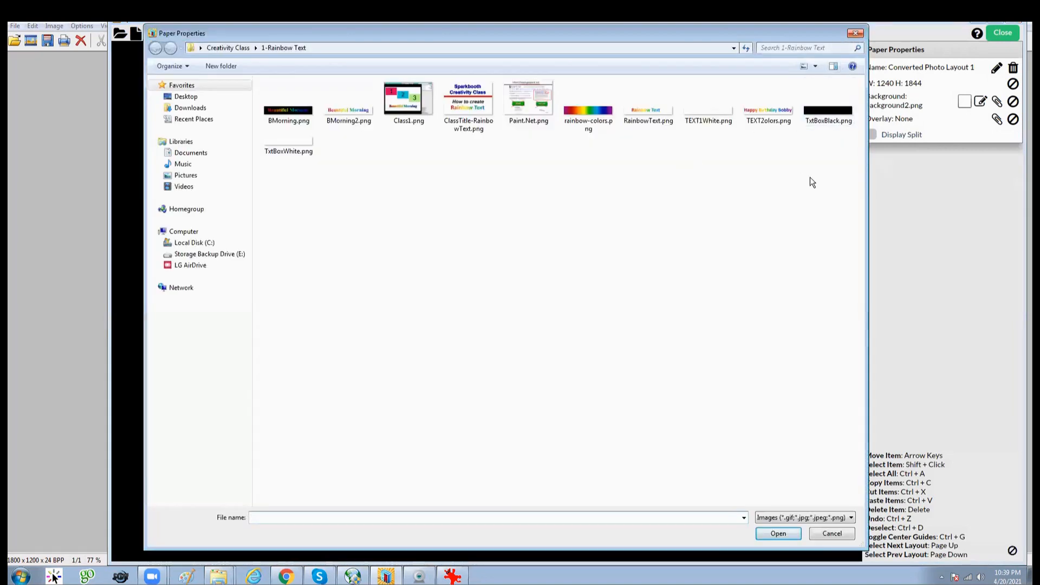
left_click(831, 534)
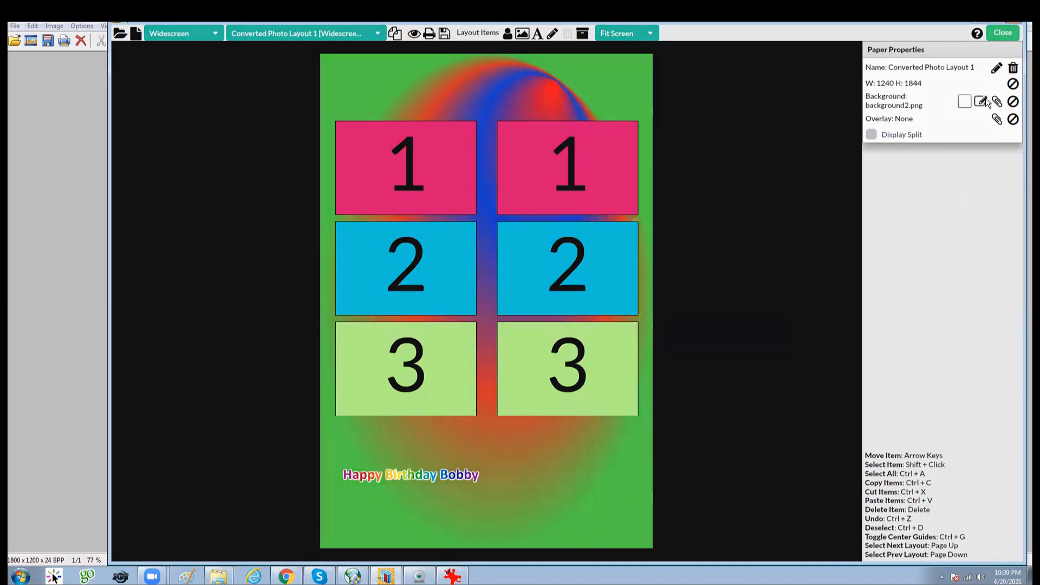
left_click(982, 101)
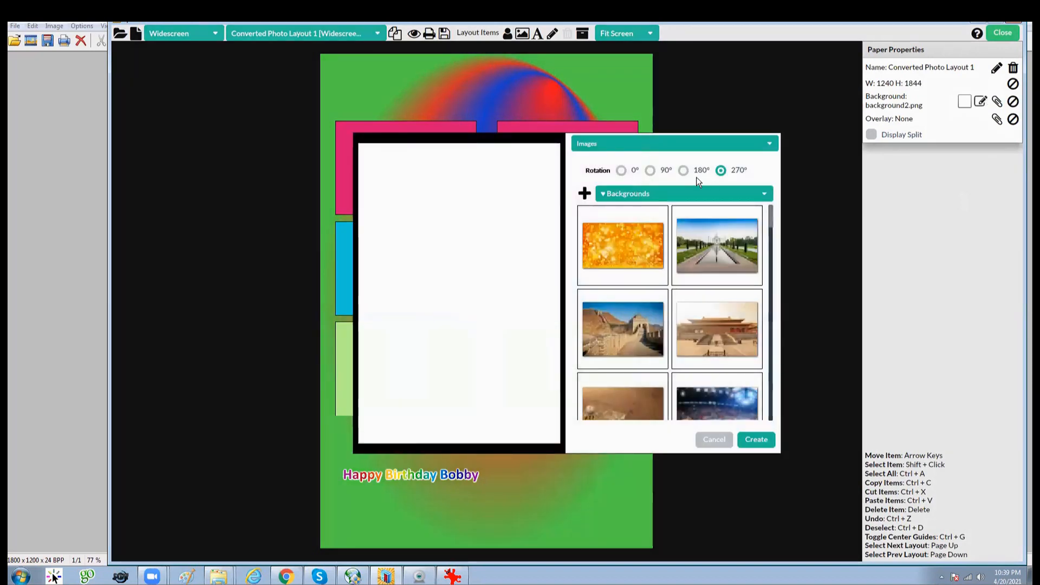
left_click(769, 144)
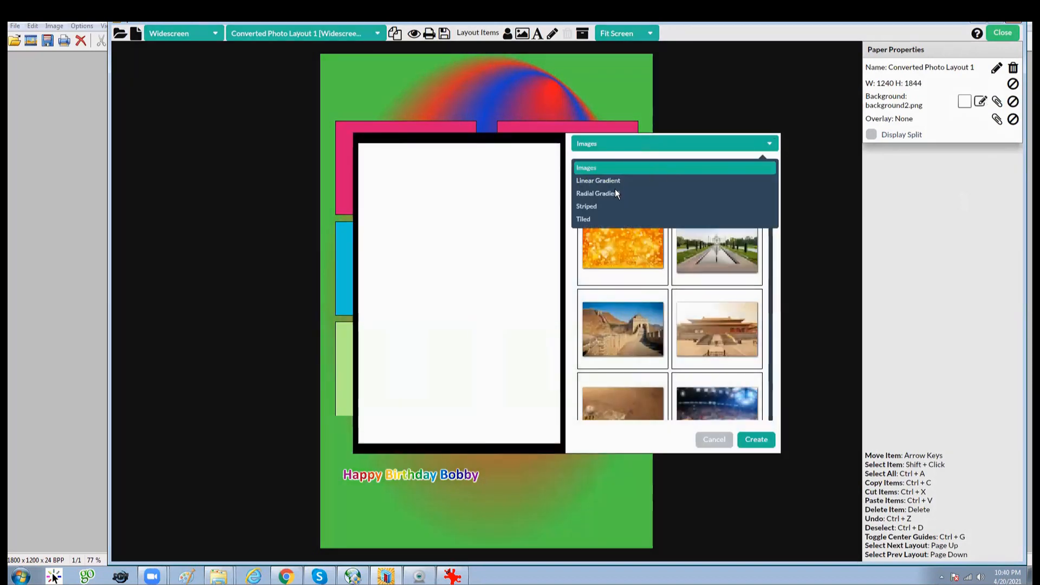
left_click(592, 207)
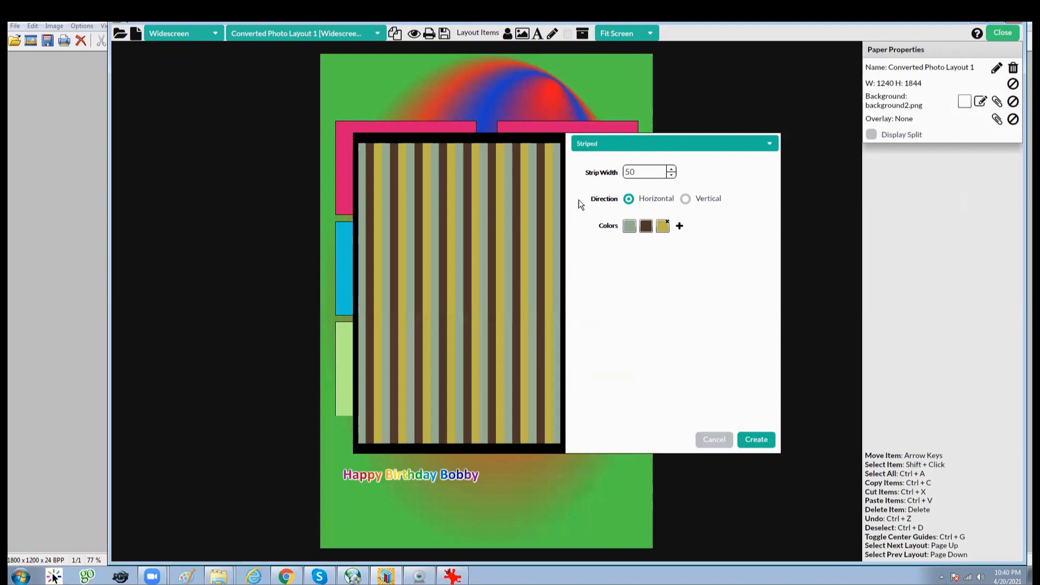
Set the stripes' strip width to 25 and their direction to Vertical.
left_click(671, 169)
left_click(671, 169)
left_click(671, 175)
left_click(671, 174)
left_click(671, 174)
left_click(672, 174)
left_click(672, 174)
left_click(672, 174)
left_click(671, 175)
left_click(672, 175)
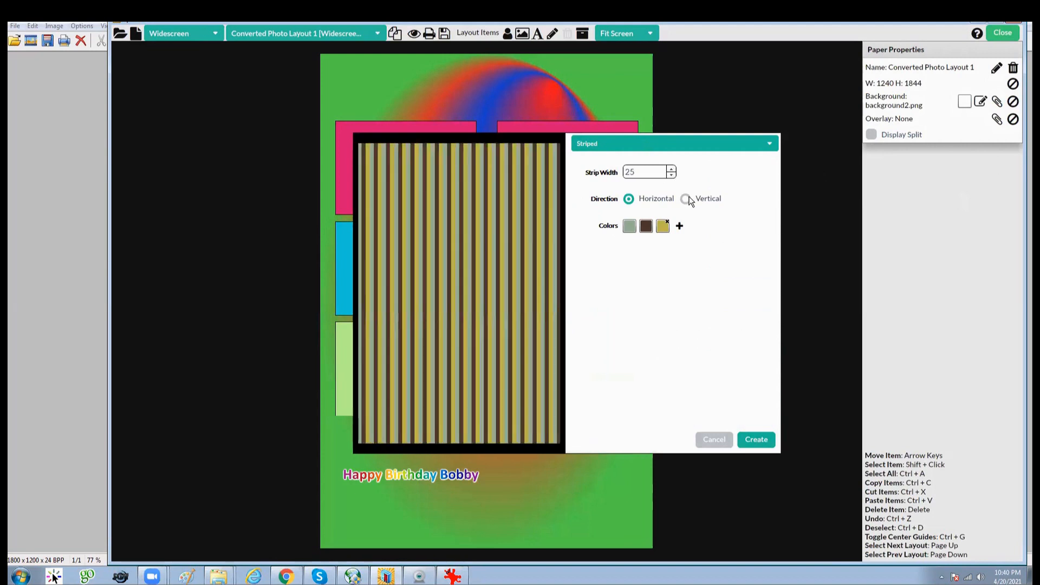
left_click(685, 199)
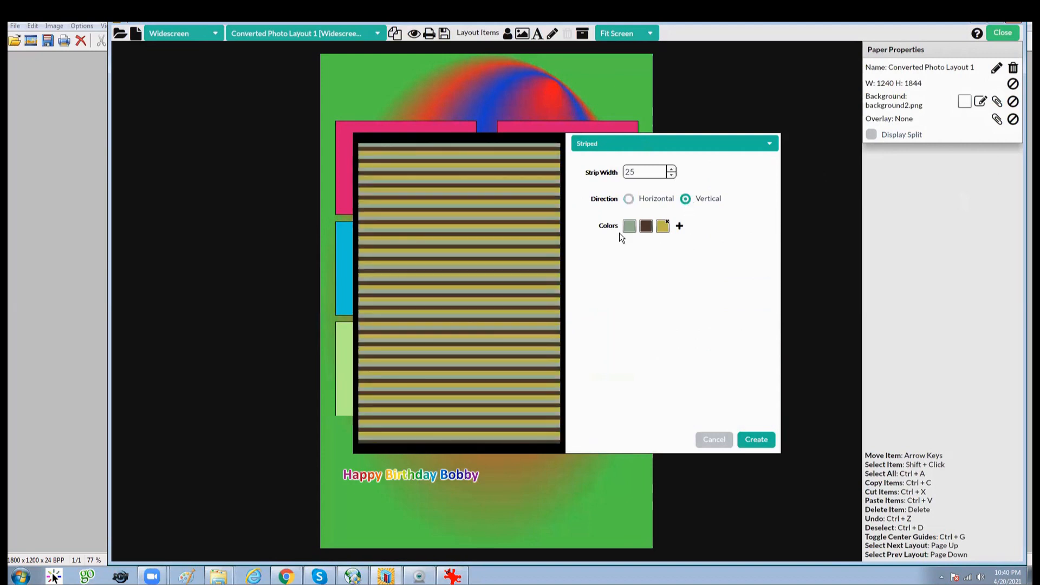
Preview a Tiled background with a size of 55 and leave the generator without creating it.
left_click(768, 144)
left_click(579, 219)
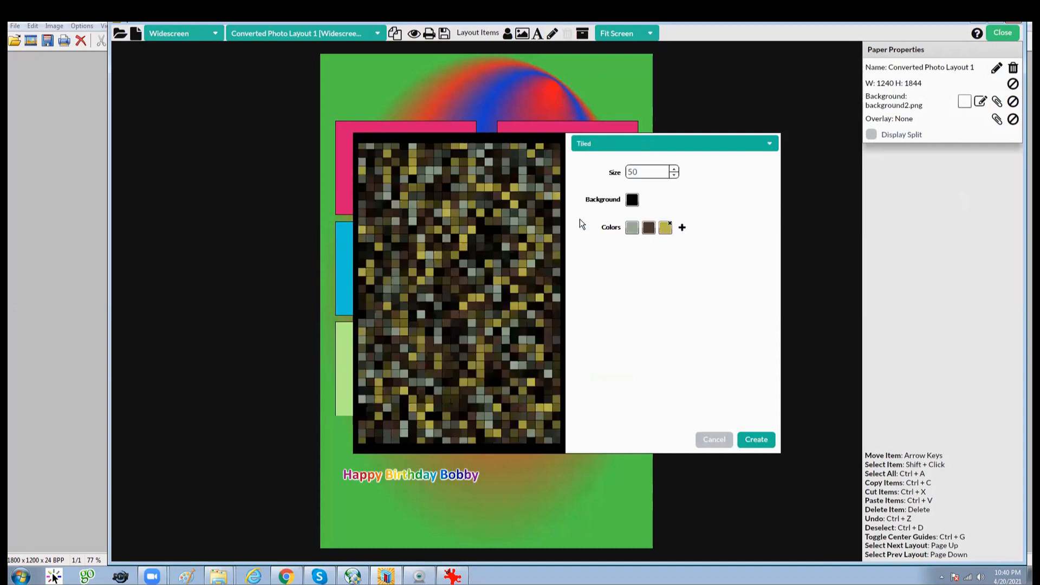
left_click(678, 176)
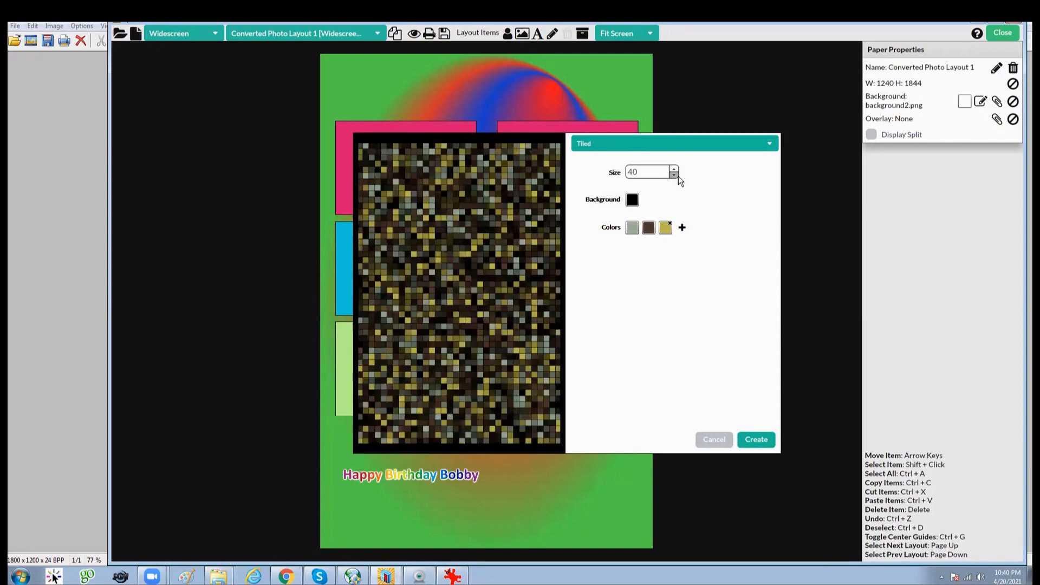
left_click(675, 175)
left_click(675, 174)
left_click(674, 169)
left_click(673, 169)
left_click(674, 170)
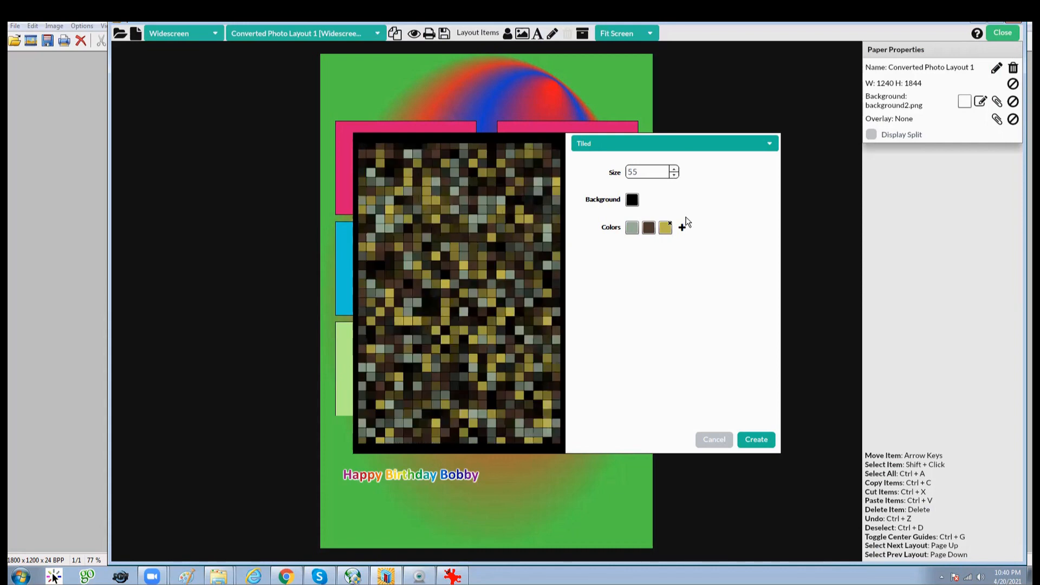
left_click(769, 144)
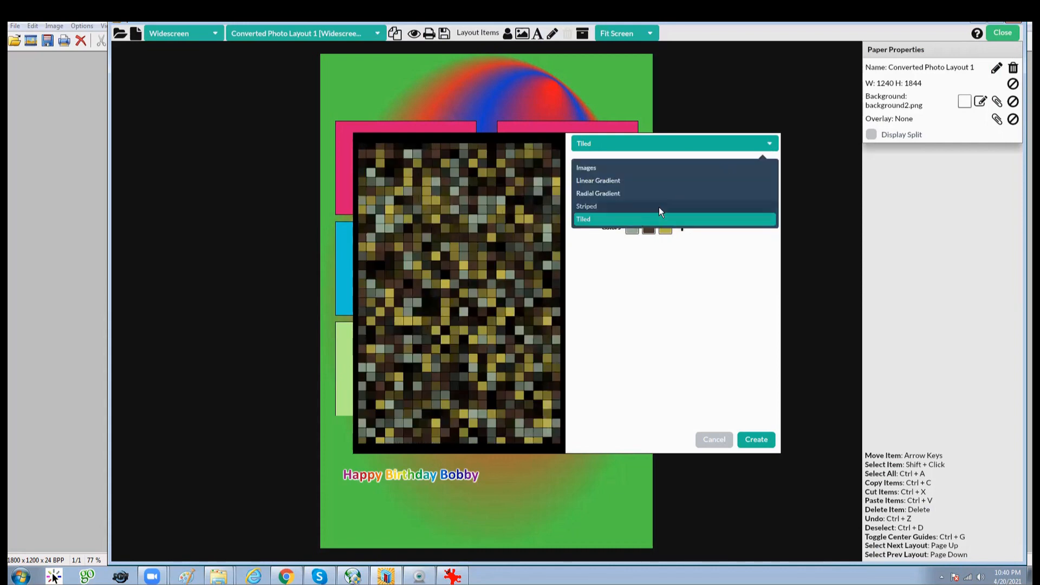
left_click(662, 220)
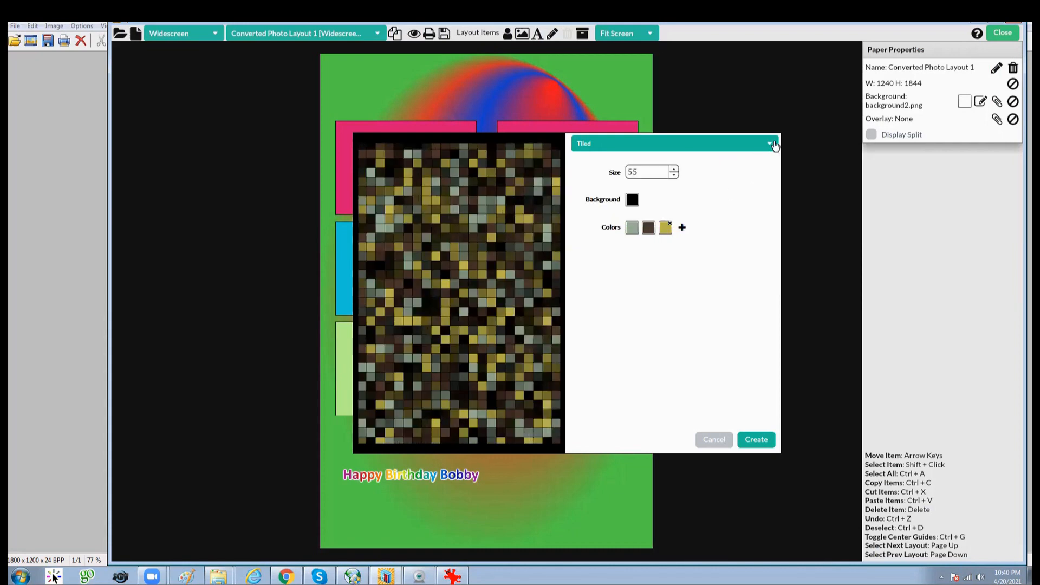
left_click(709, 438)
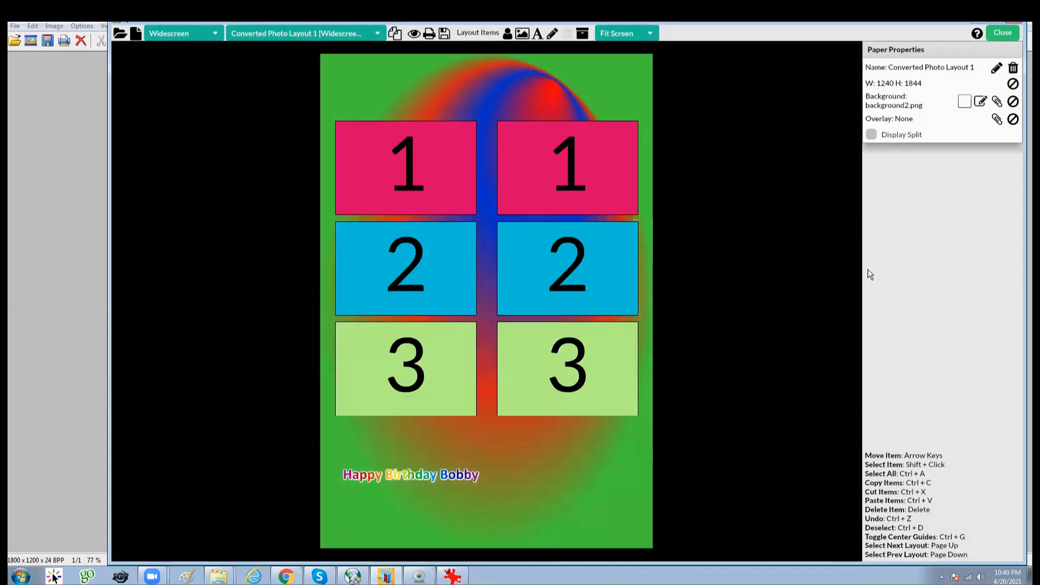
Open the background generator's images again and browse the 4X6 Vertical Backgrounds collection.
left_click(996, 103)
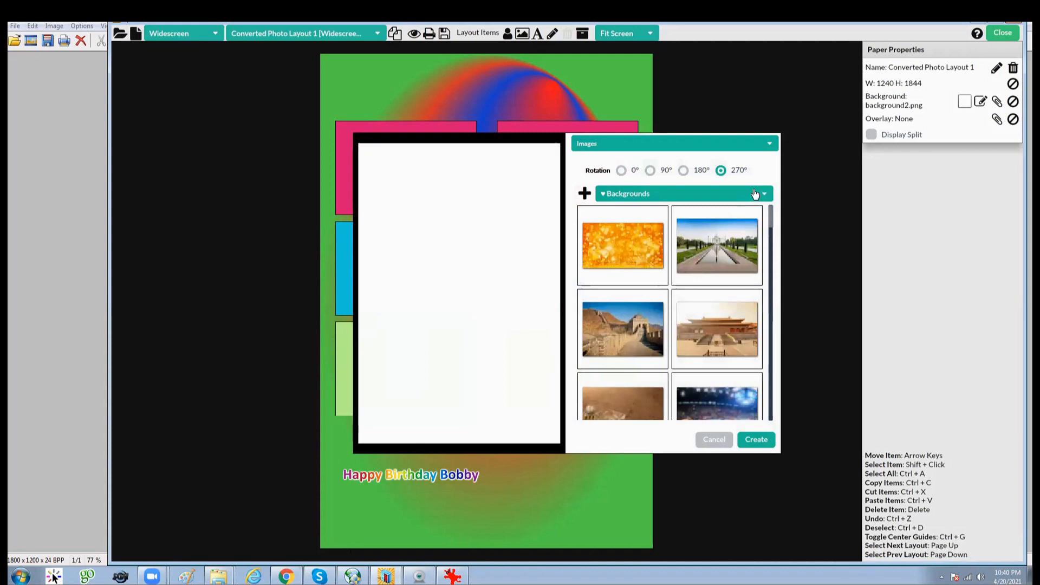
left_click(751, 196)
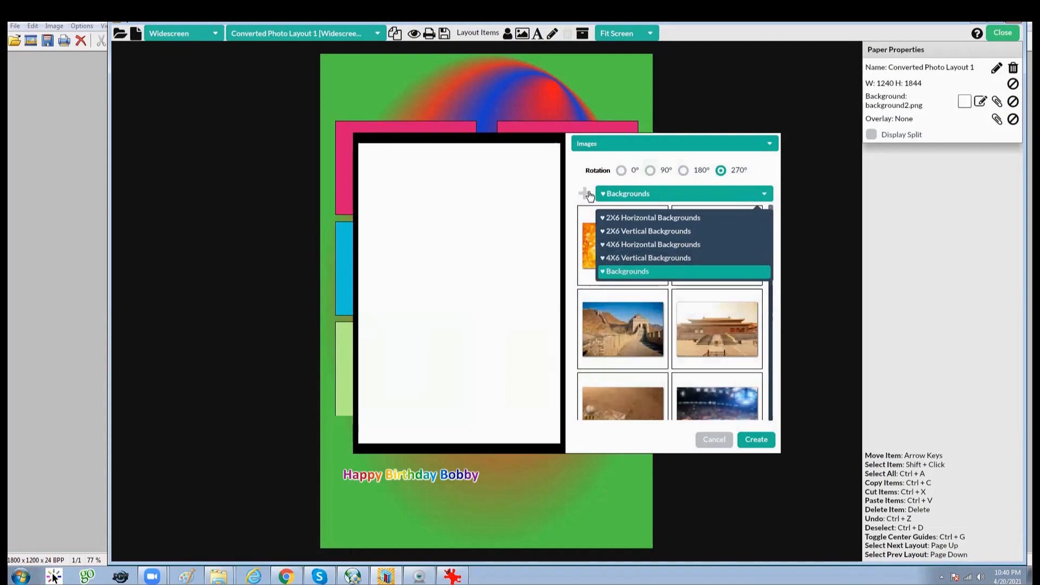
left_click(695, 257)
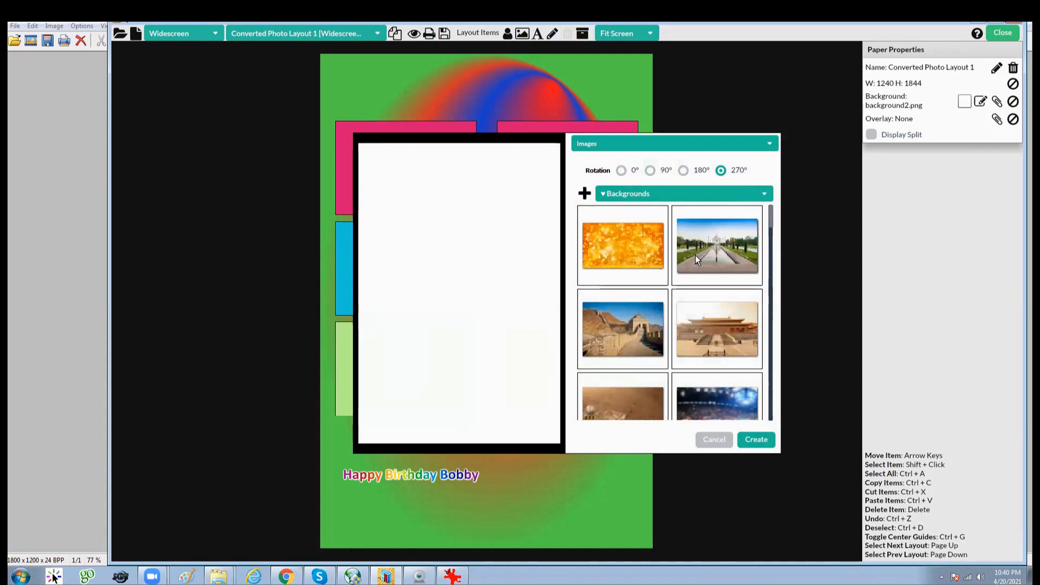
left_click(764, 193)
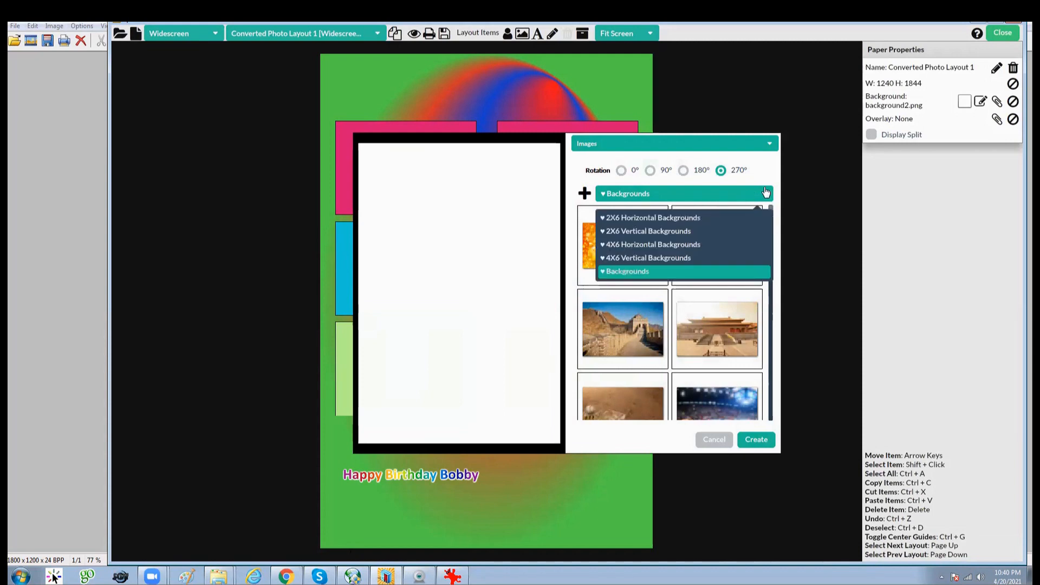
left_click(635, 256)
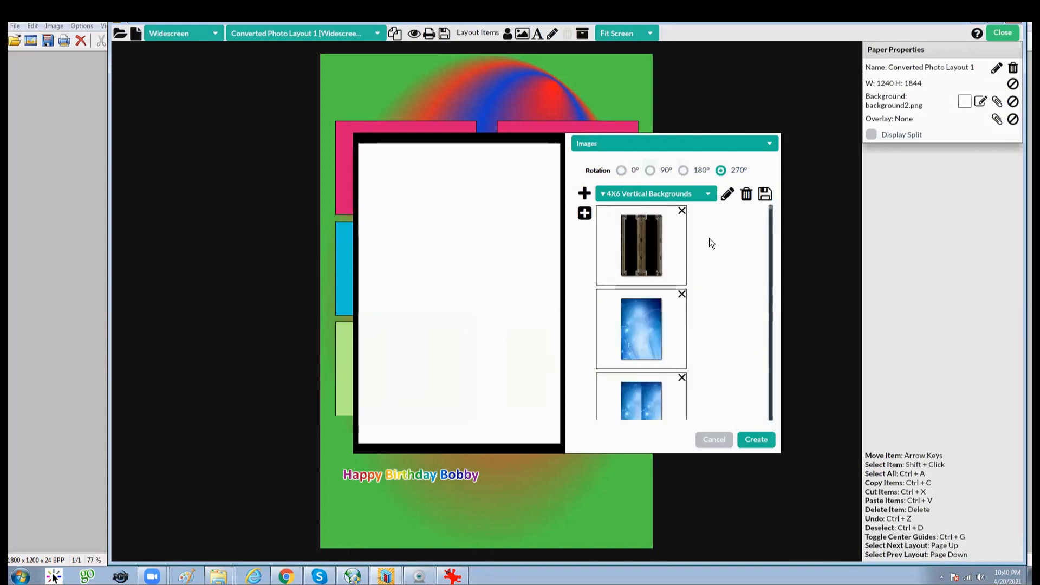
scroll(710, 243, "down", 3)
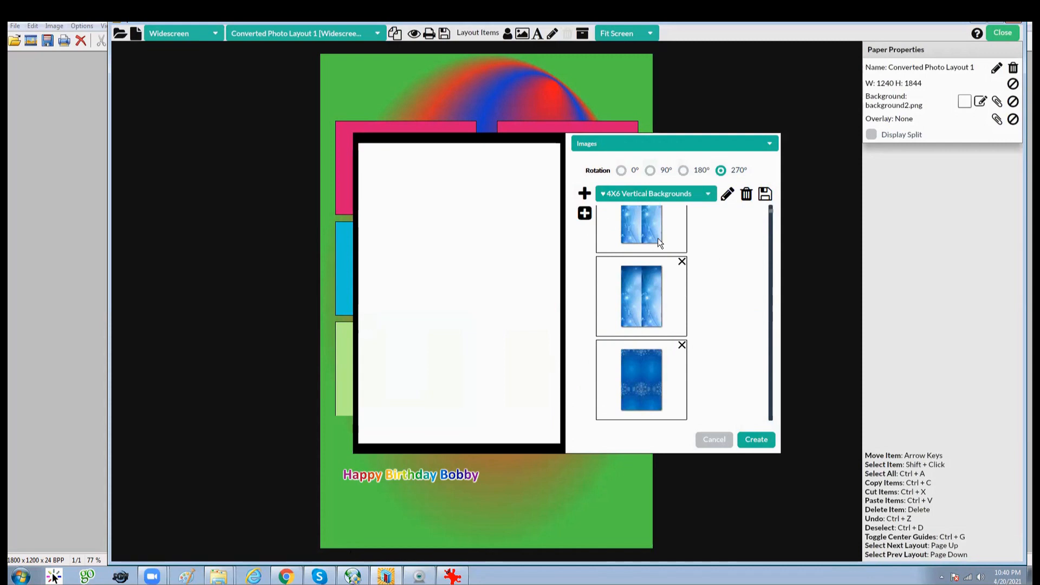
scroll(701, 255, "up", 3)
Create the layout background from the black-and-gold art deco image in 4X6 Vertical Backgrounds, comparing rotations and settling on 0°.
left_click(632, 248)
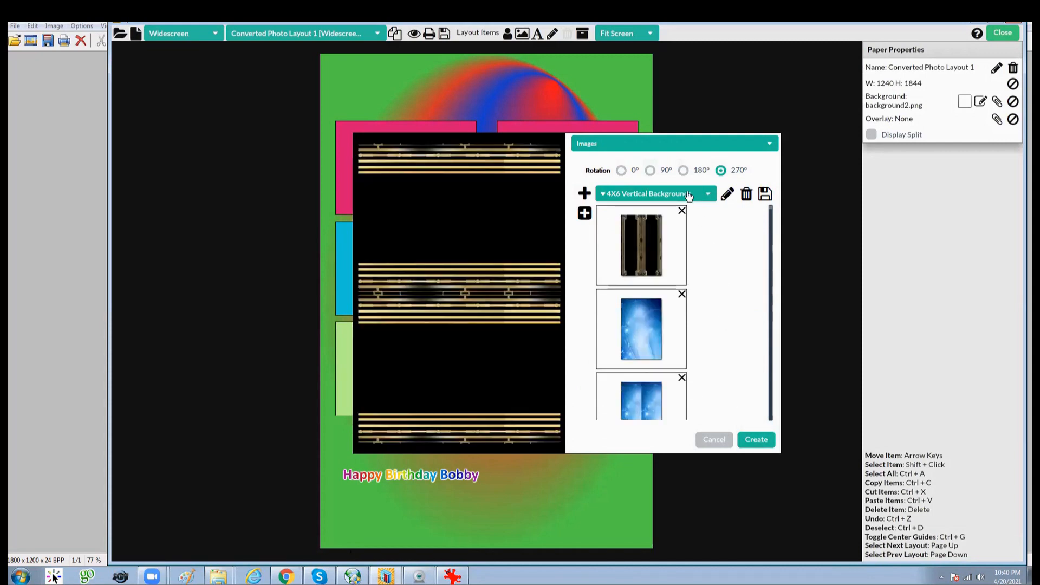
left_click(650, 172)
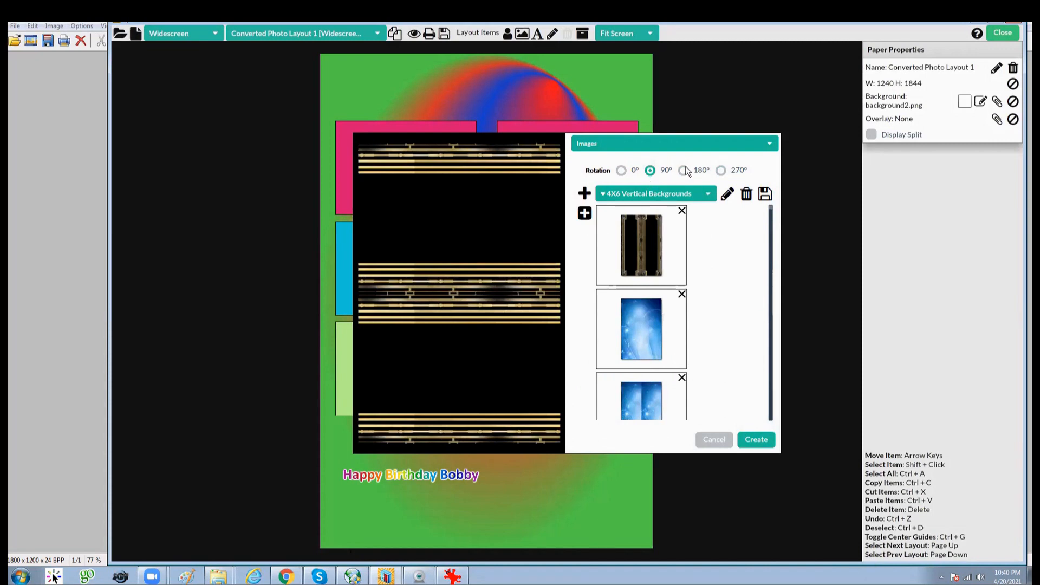
left_click(721, 170)
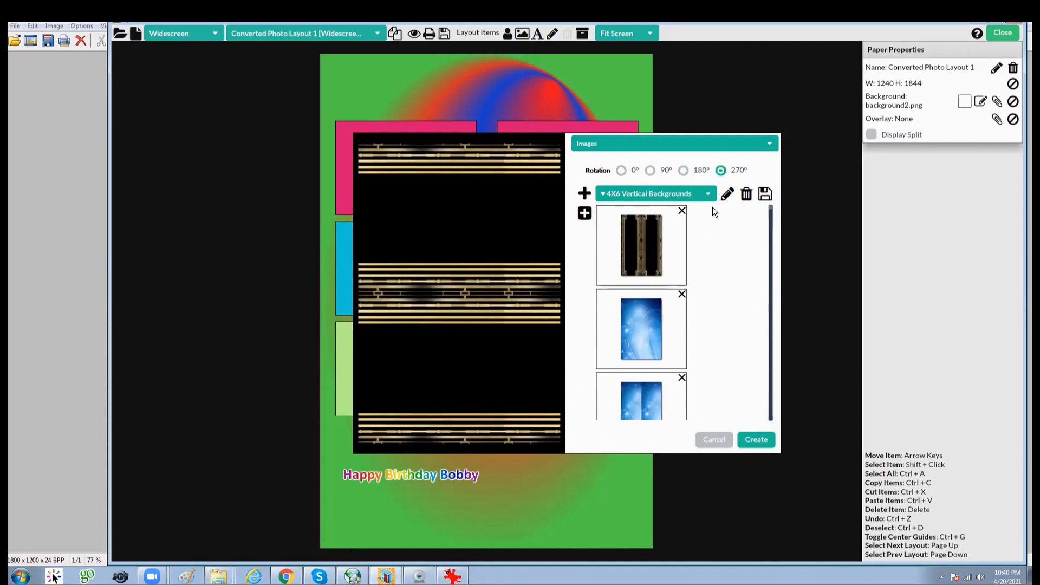
left_click(621, 170)
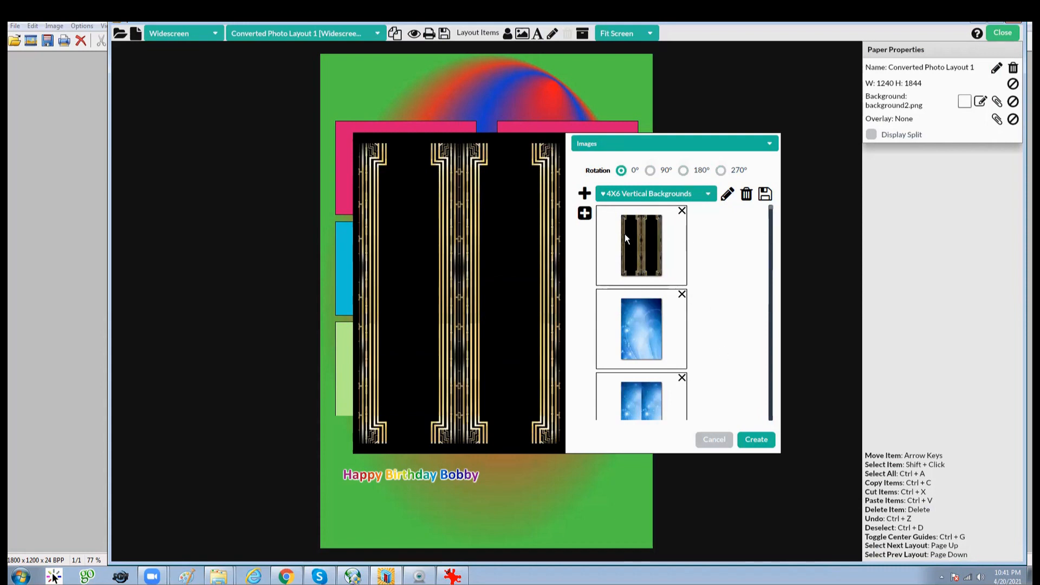
left_click(750, 441)
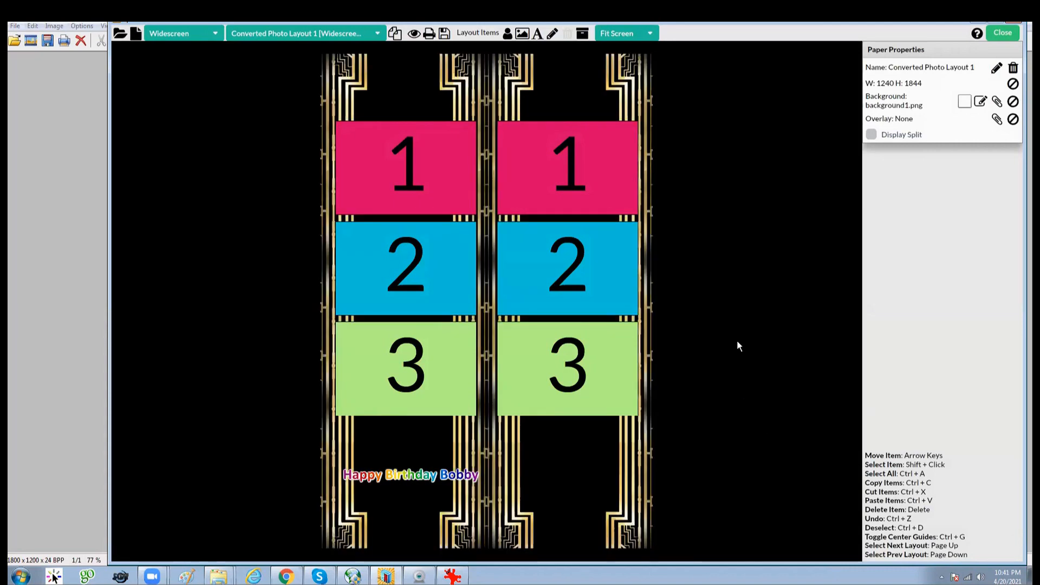
Reopen the background generator's images and browse the 4X6 Horizontal Backgrounds collection down to the pink bubbles image.
left_click(978, 101)
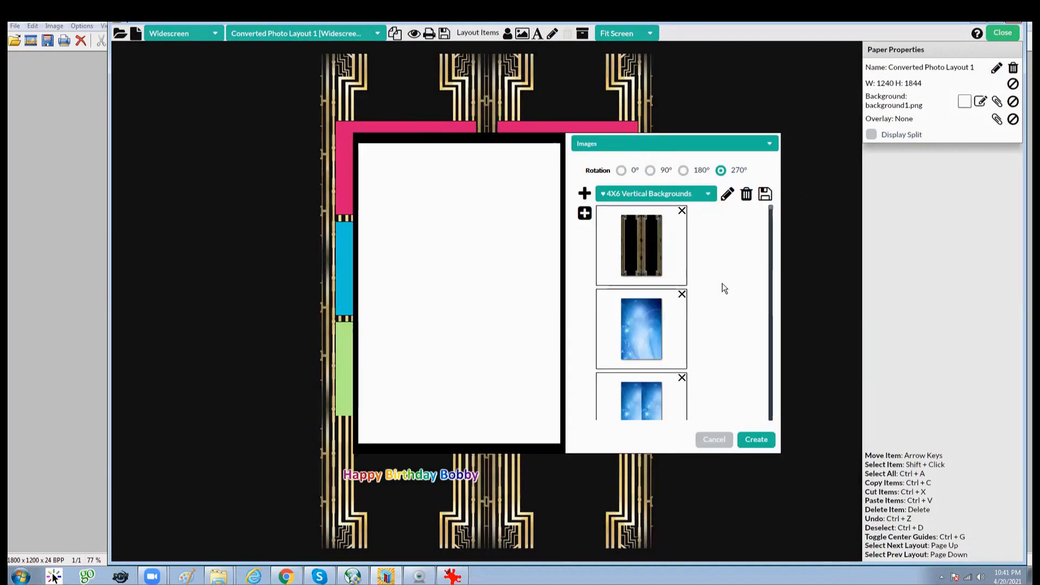
scroll(722, 282, "down", 3)
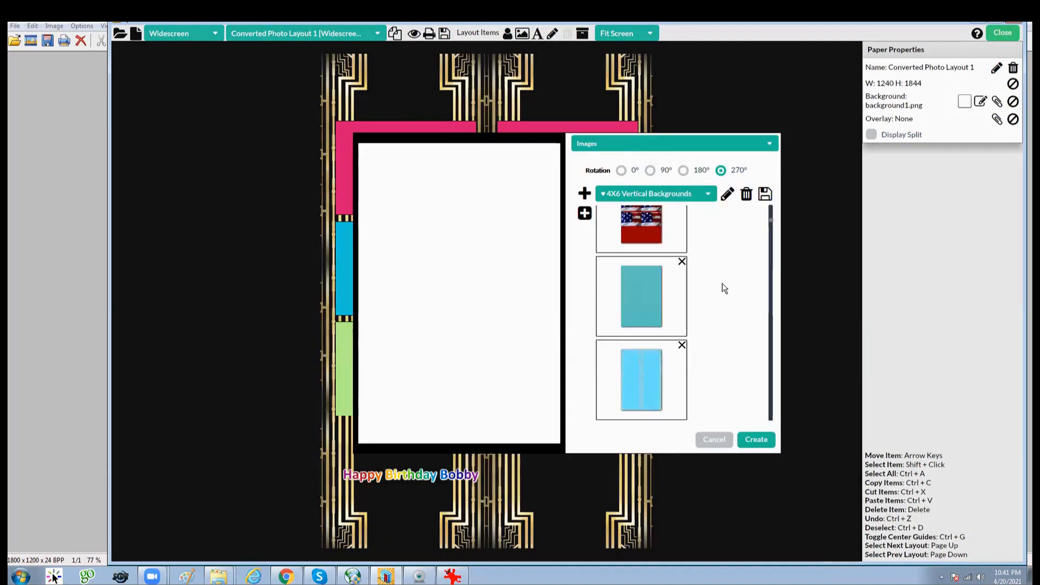
left_click(711, 194)
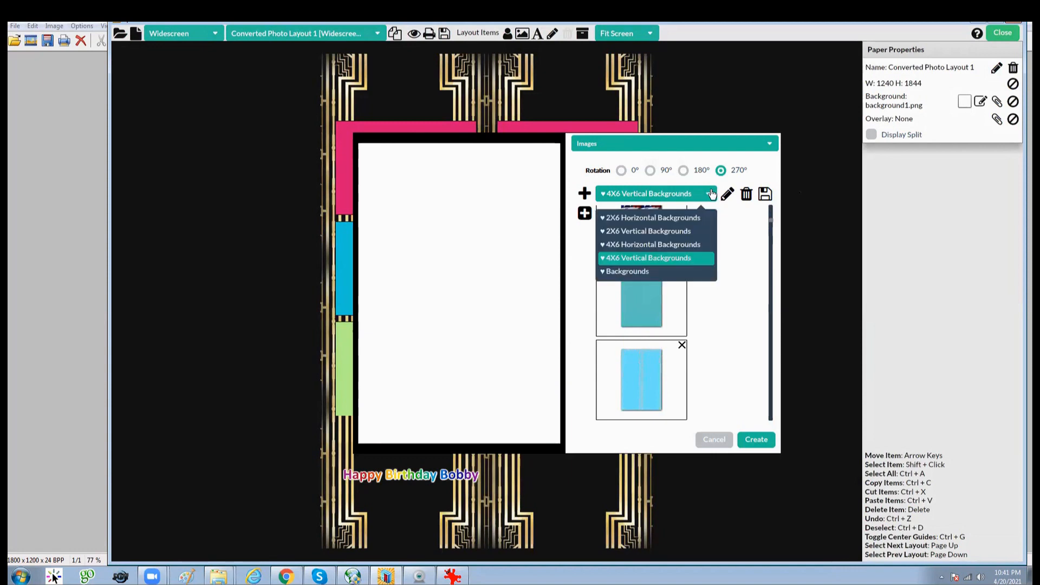
left_click(660, 245)
scroll(728, 282, "down", 3)
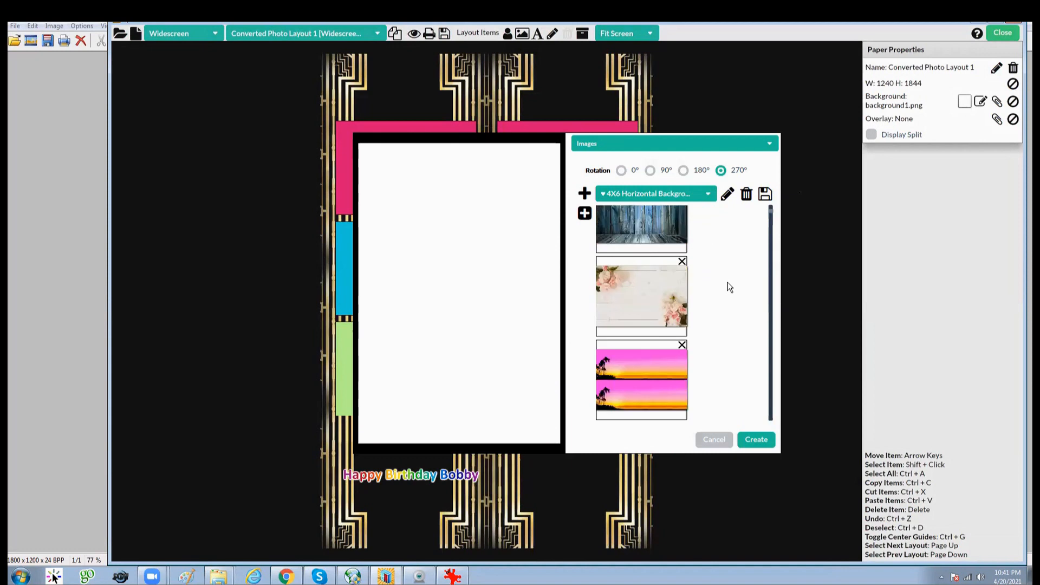
scroll(726, 286, "down", 3)
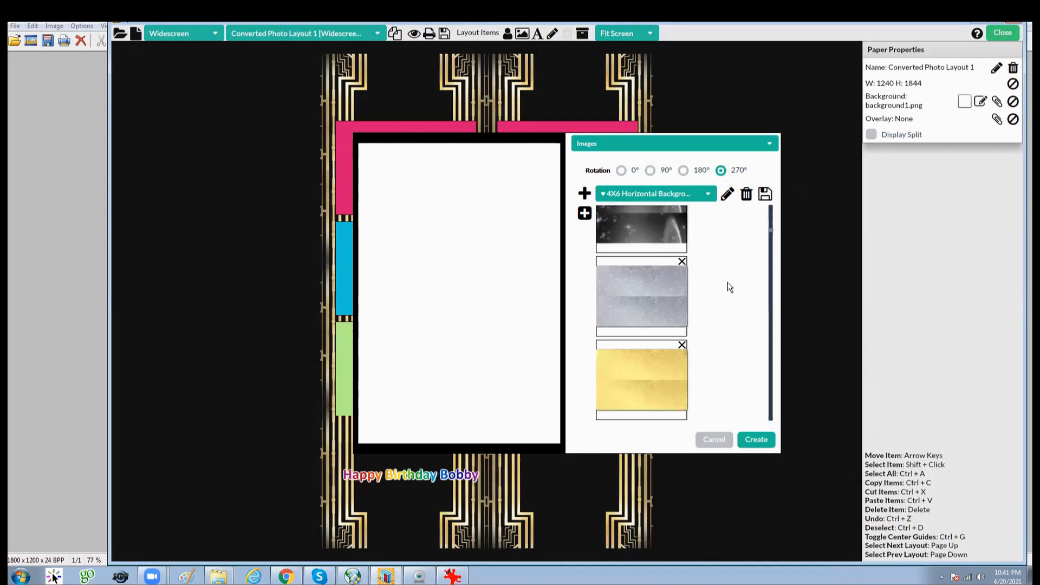
scroll(727, 286, "down", 3)
scroll(727, 282, "down", 6)
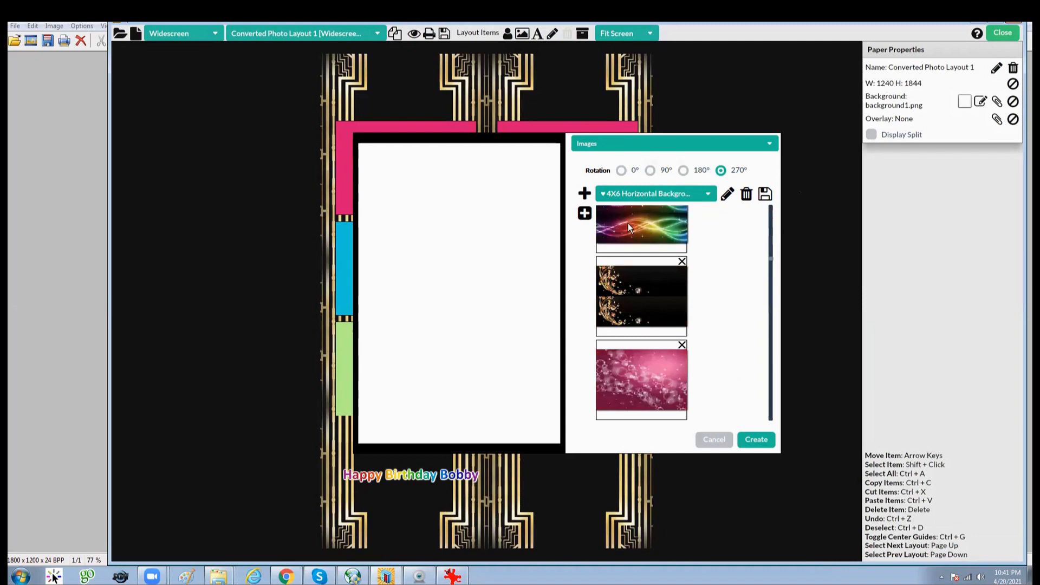
Create the layout background from the pink sparkle-and-bubbles image, comparing rotations and settling on 0°.
left_click(645, 376)
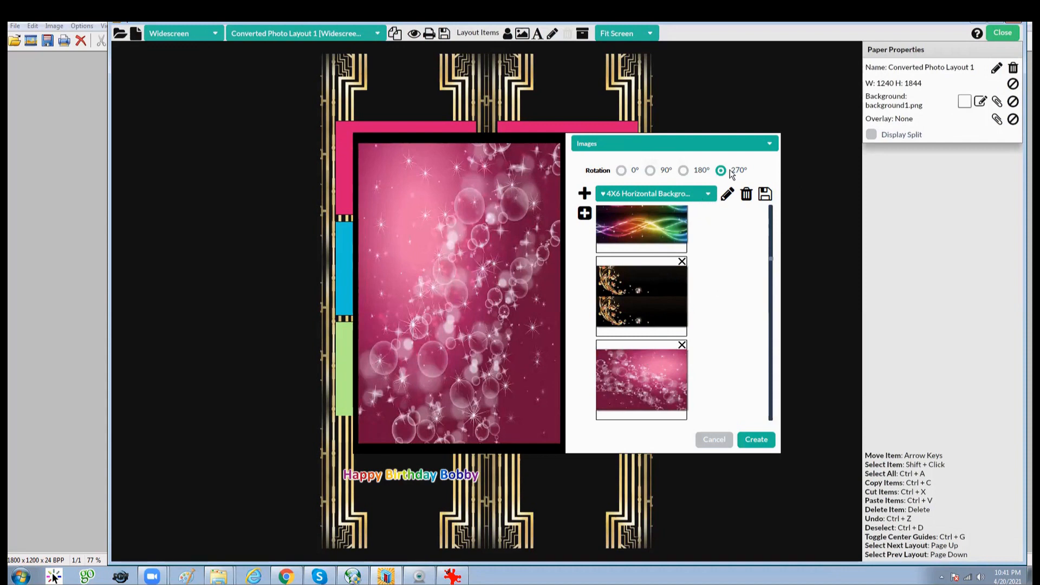
left_click(684, 170)
left_click(650, 171)
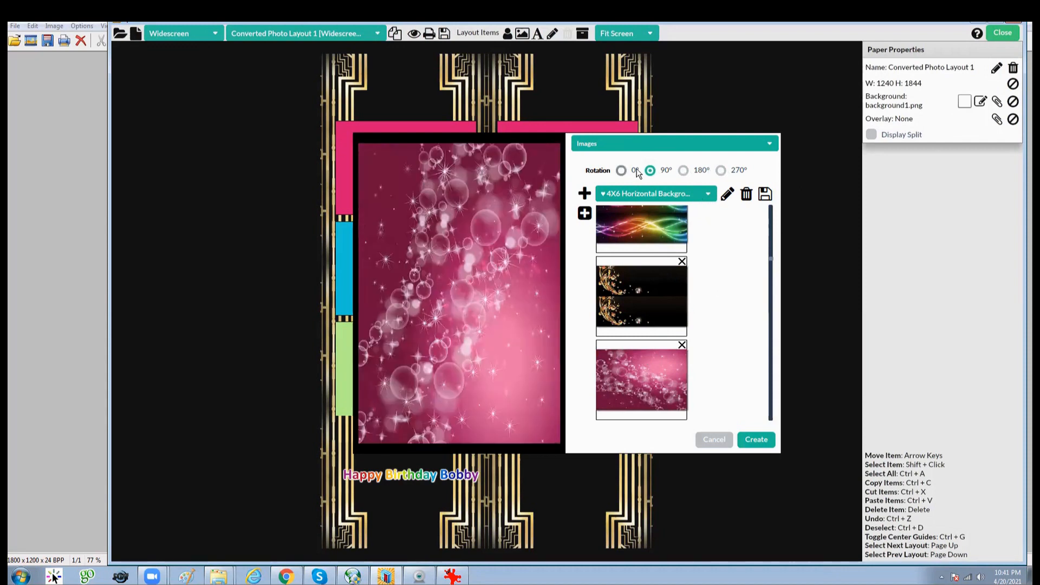
left_click(621, 170)
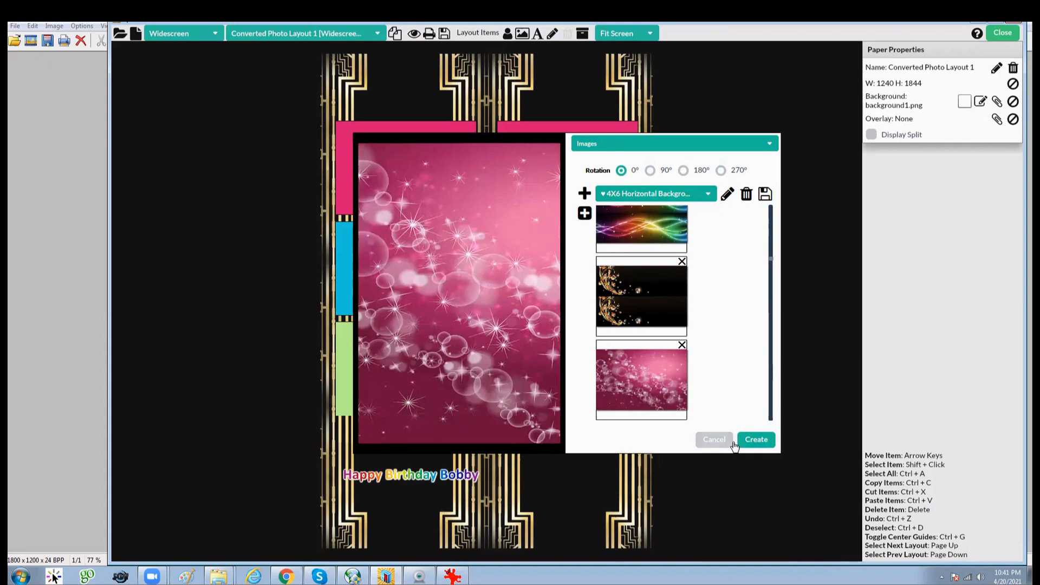
left_click(764, 442)
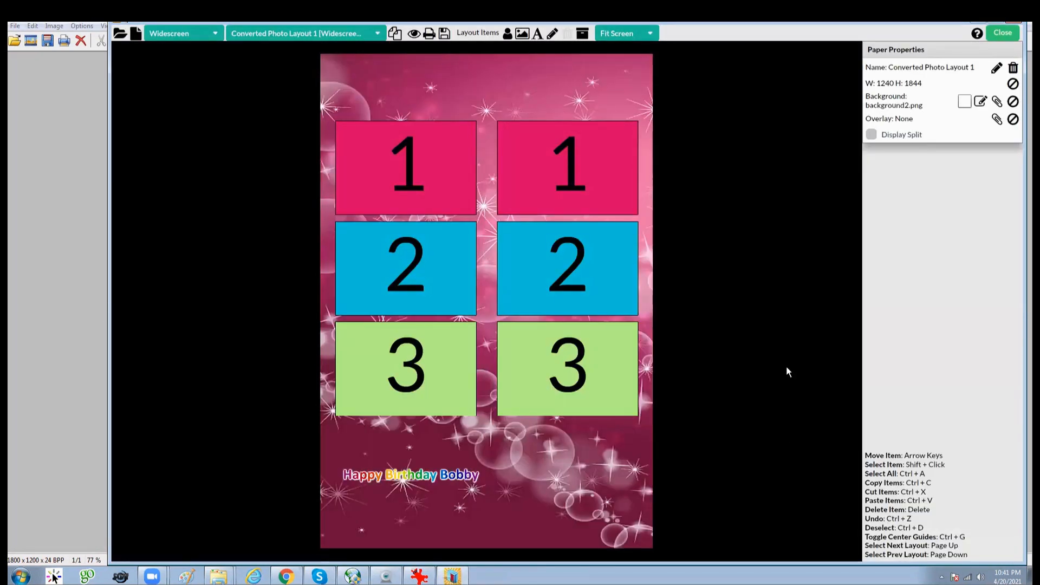
Browse the generator's 4X6 Horizontal and 2X6 Vertical Backgrounds collections and leave it without creating a background.
left_click(981, 103)
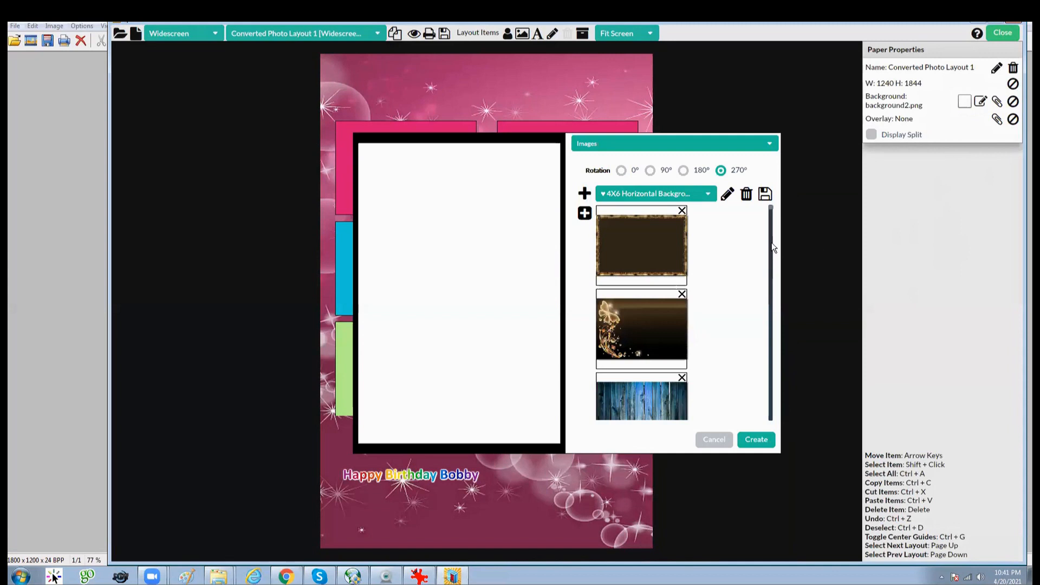
scroll(727, 264, "down", 2)
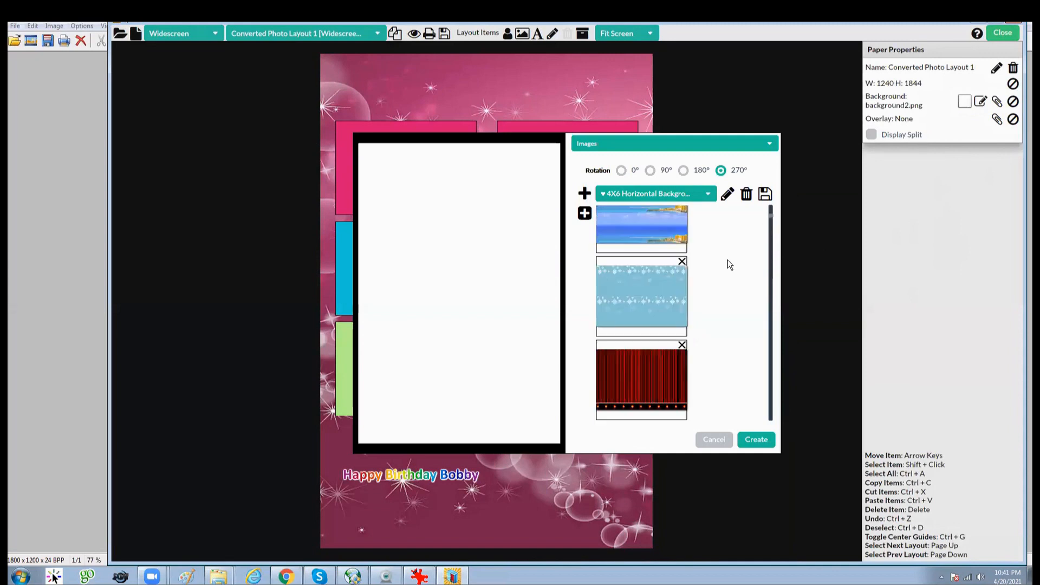
scroll(727, 265, "down", 2)
left_click(708, 194)
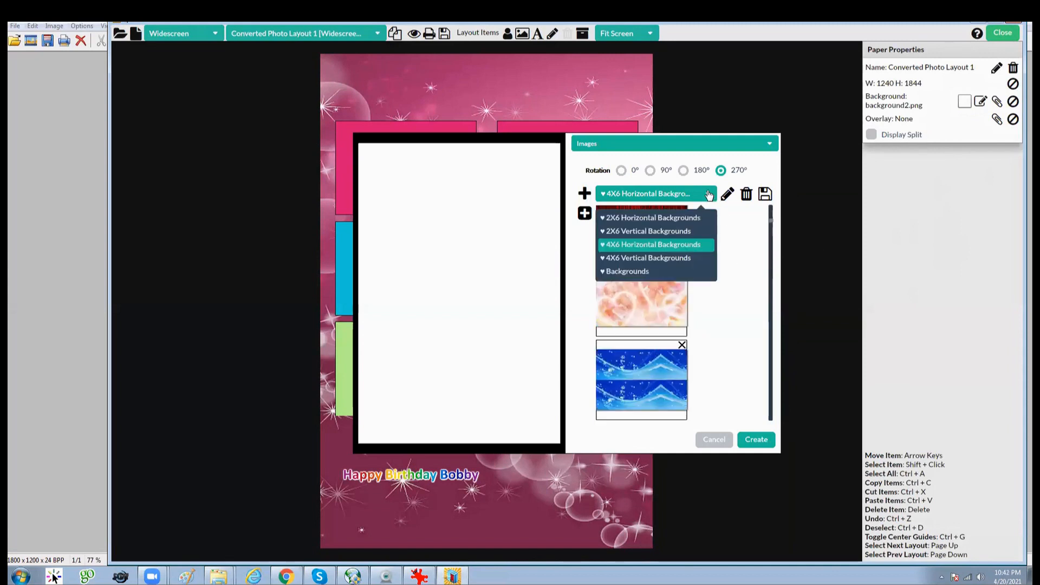
left_click(632, 229)
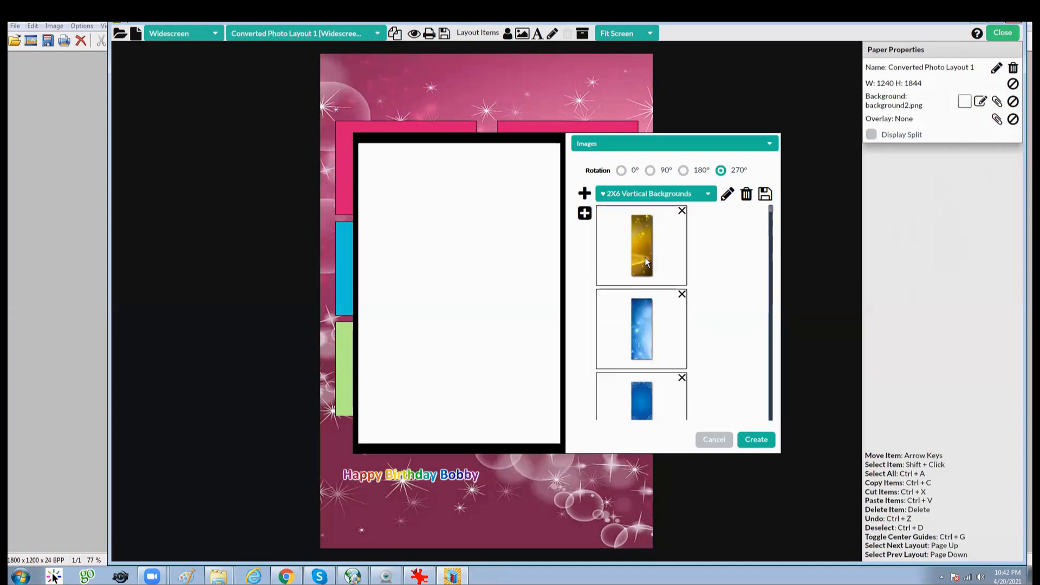
scroll(769, 283, "down", 2)
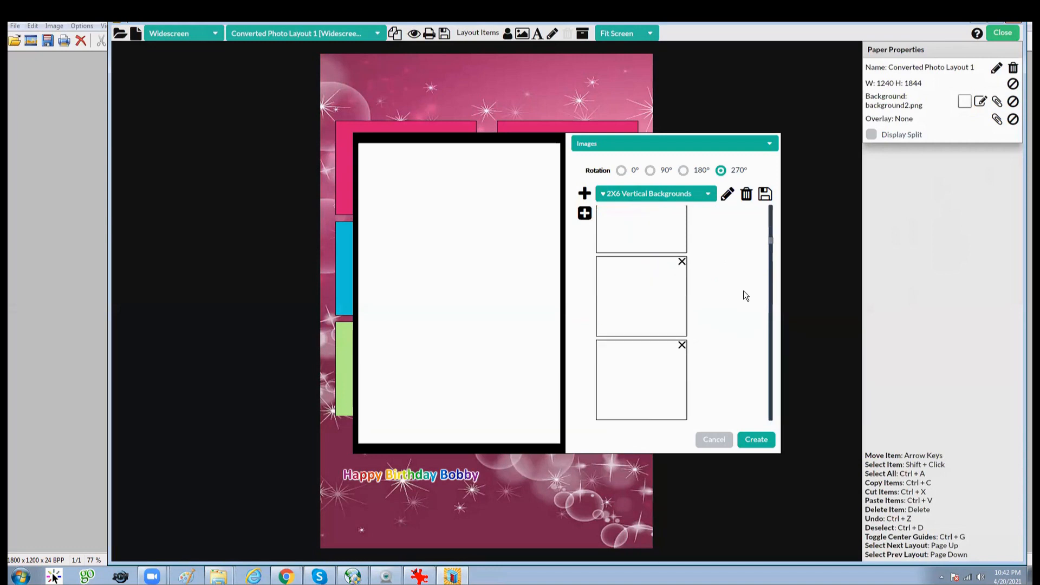
scroll(743, 290, "down", 5)
scroll(743, 290, "down", 3)
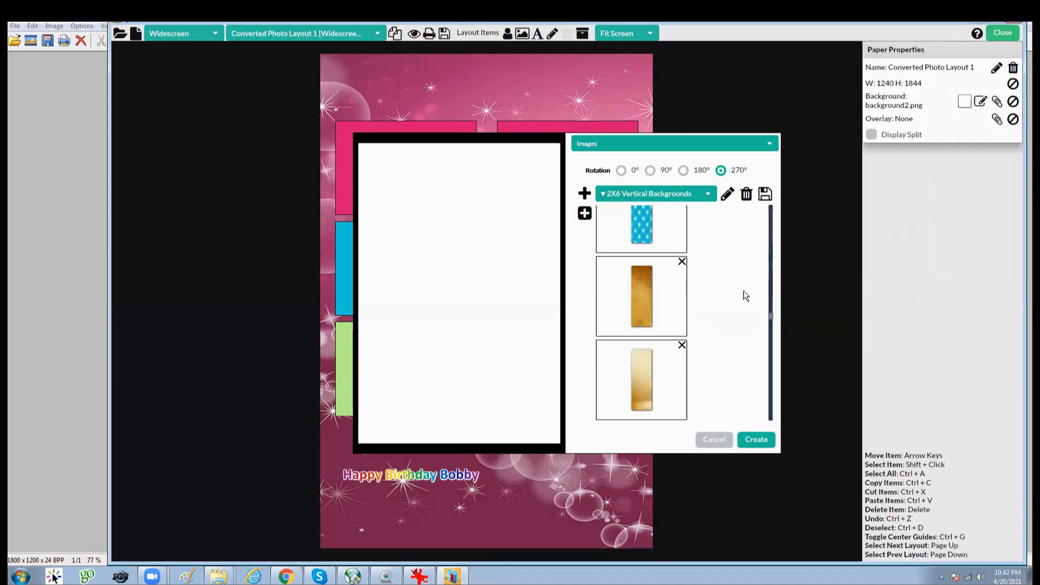
left_click(713, 445)
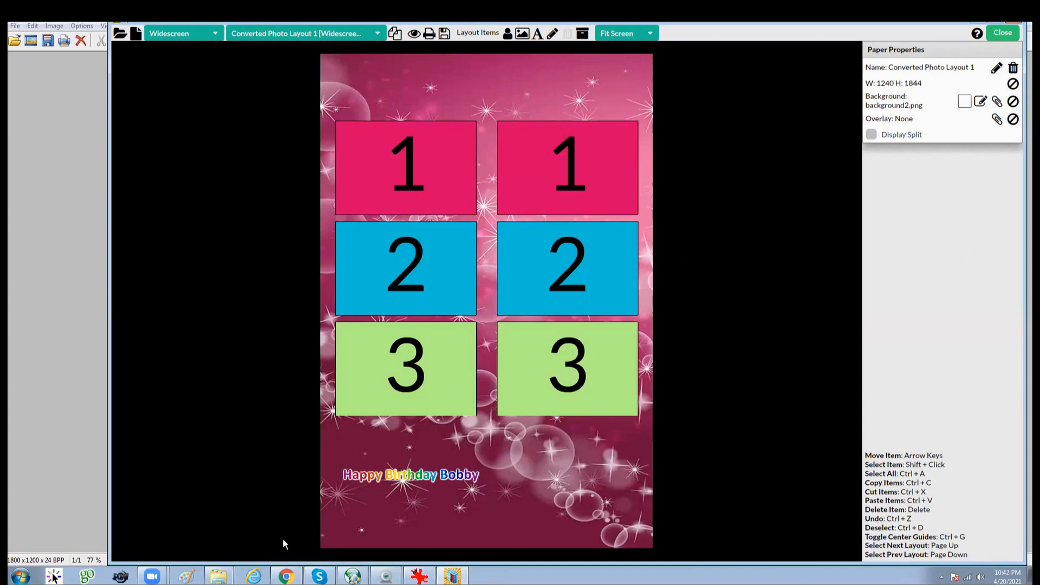
Close the layout editor and return to the Photo Layouts settings.
mouse_move(219, 576)
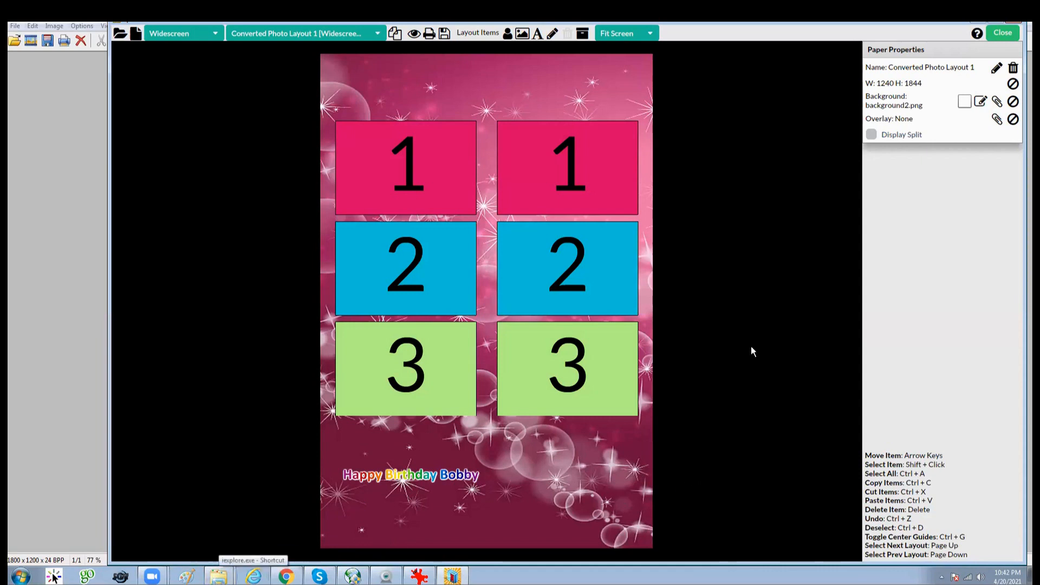
left_click(1004, 36)
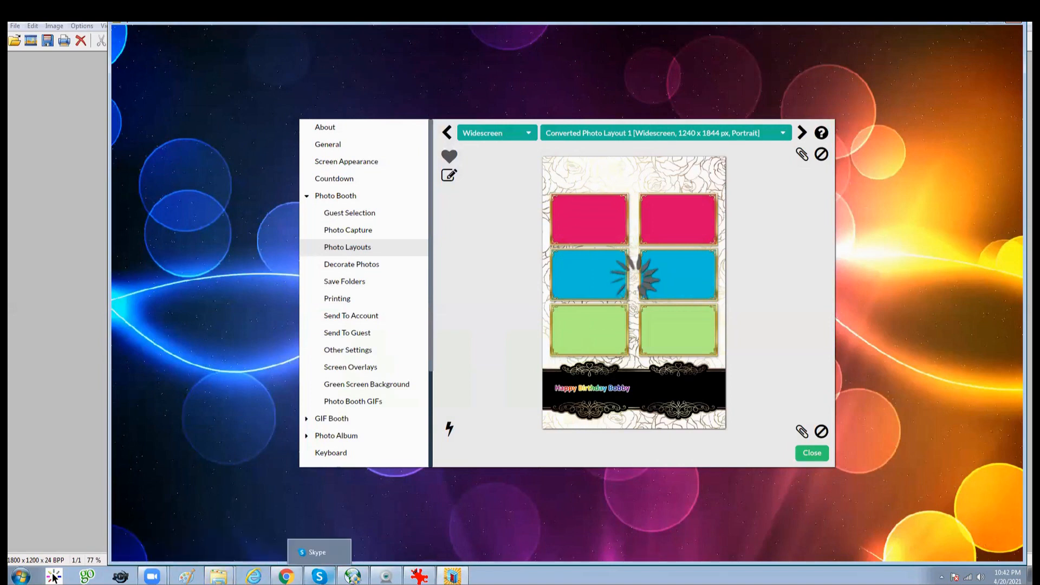
mouse_move(152, 576)
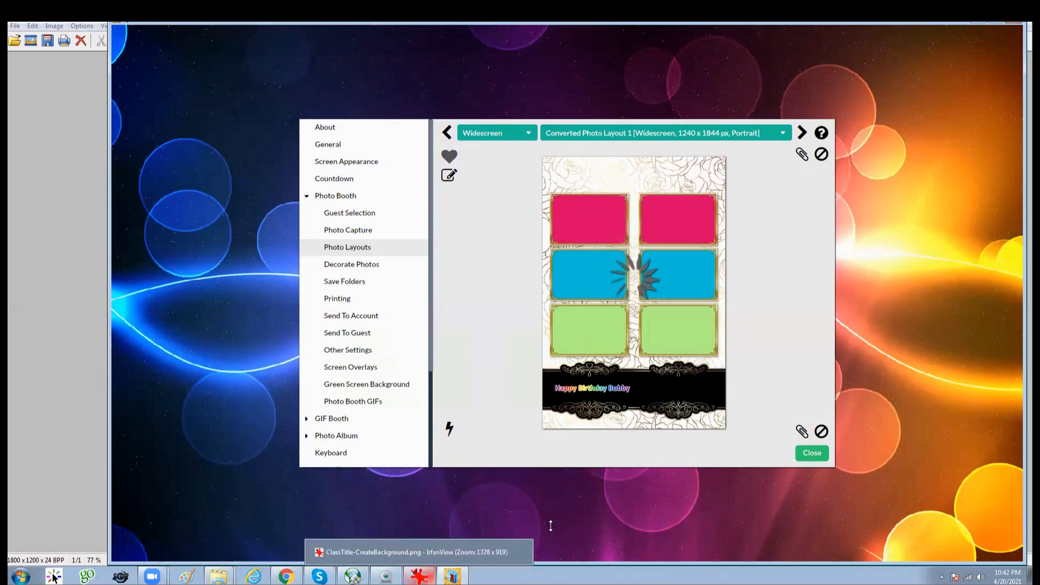